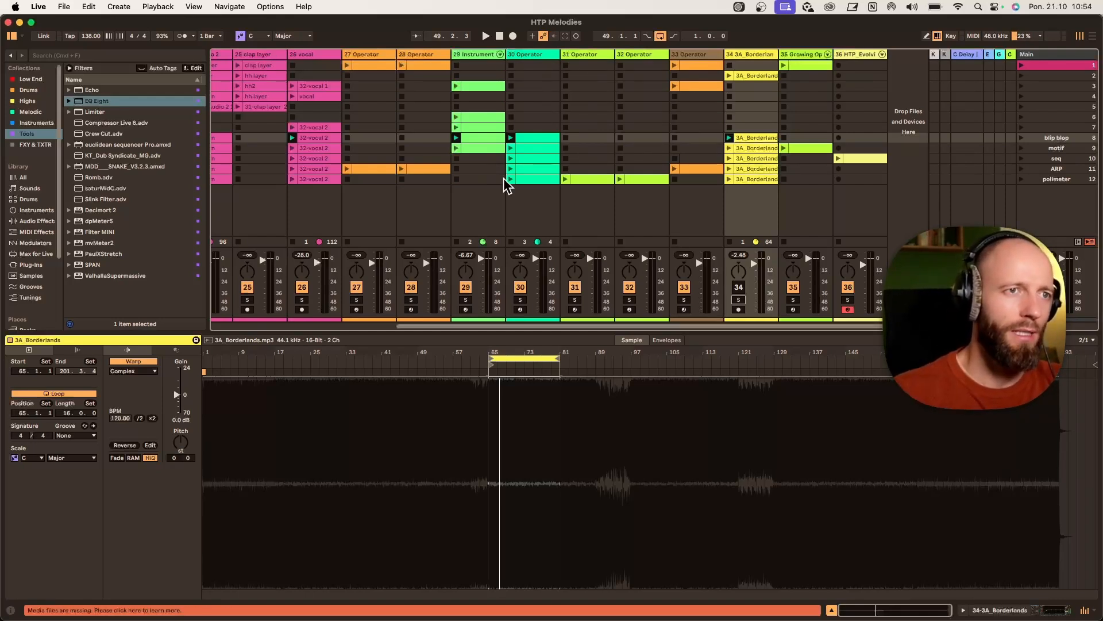
- Launch the blip blop scene and move the E4 and C#4 notes in track 29's clip down to C4
left_click(485, 58)
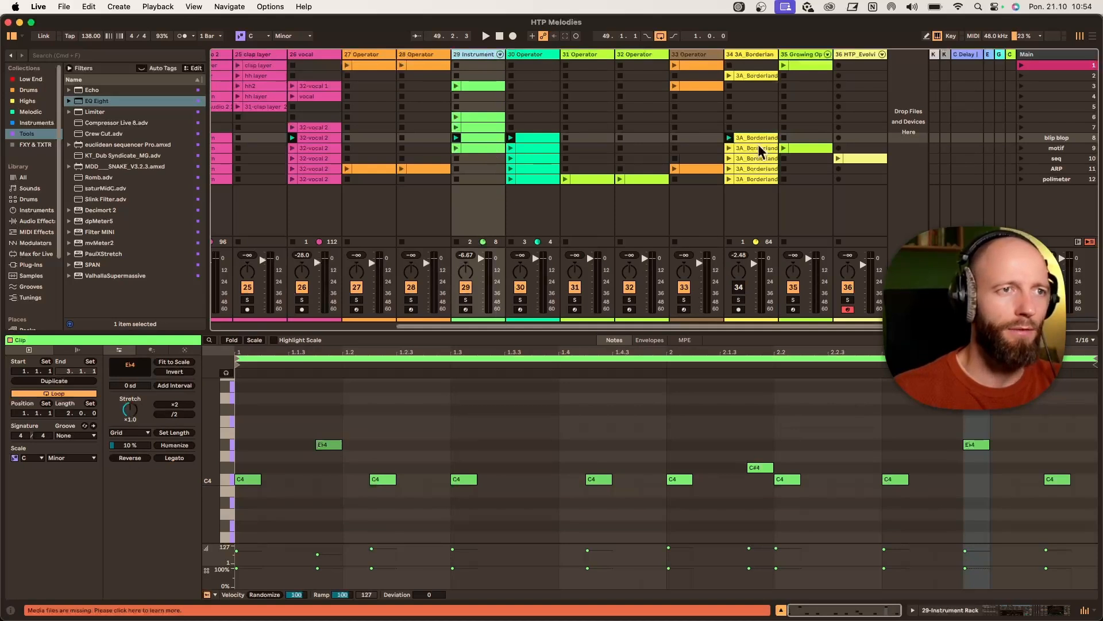
left_click(1021, 138)
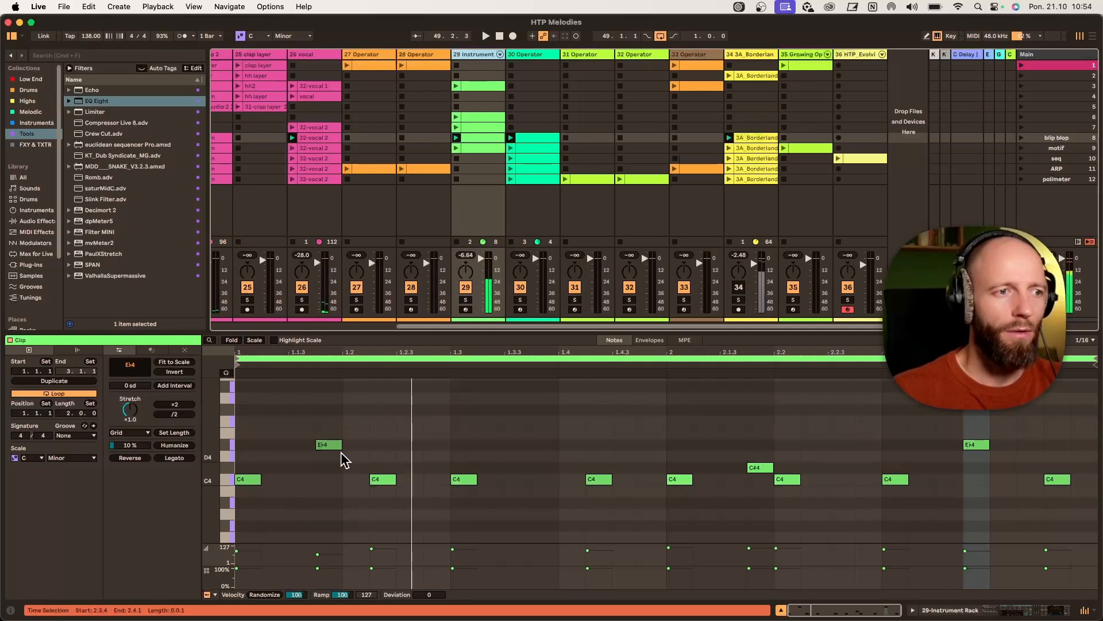
left_click_drag(324, 445, 327, 485)
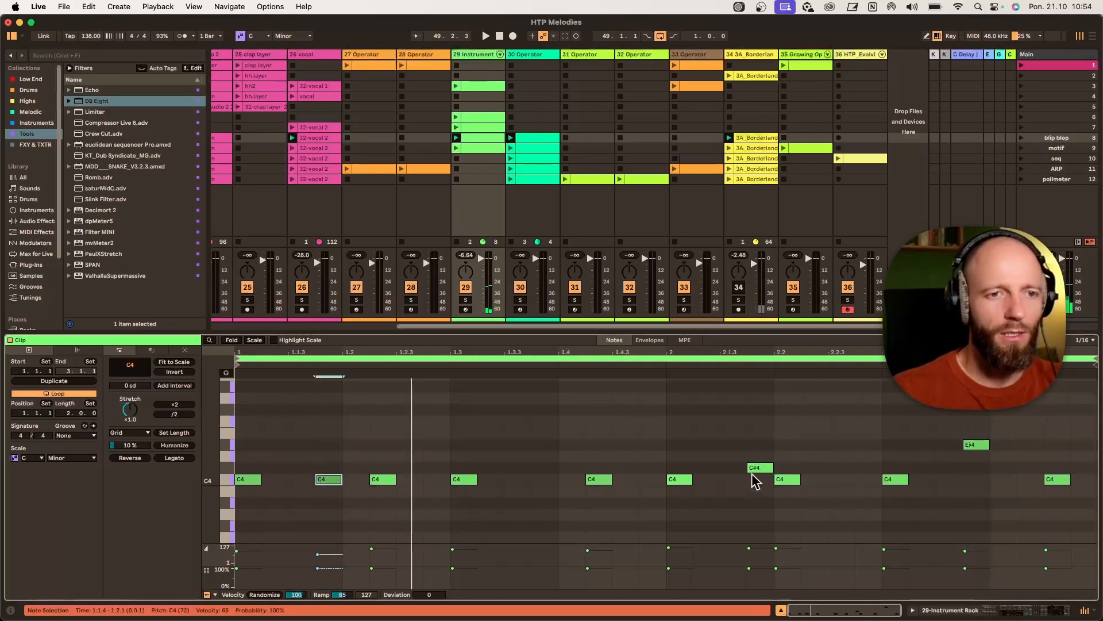
left_click_drag(753, 469, 756, 483)
left_click_drag(974, 446, 975, 484)
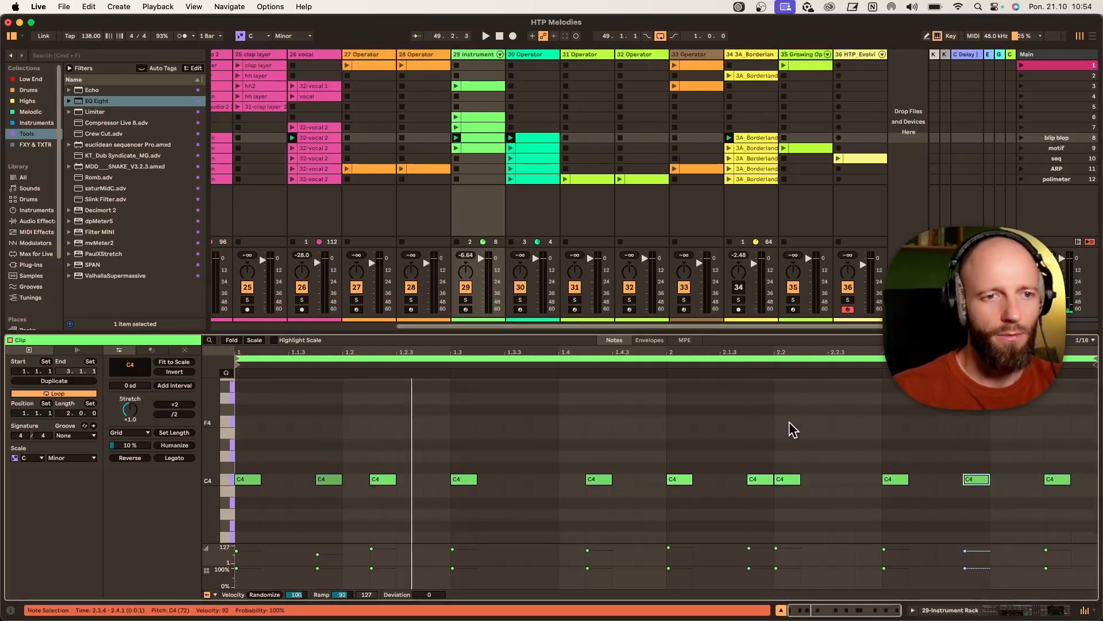
- Loop only the first bar of the clip and play it back with track 29 briefly soloed
left_click_drag(667, 414, 3, 458)
key("super+l")
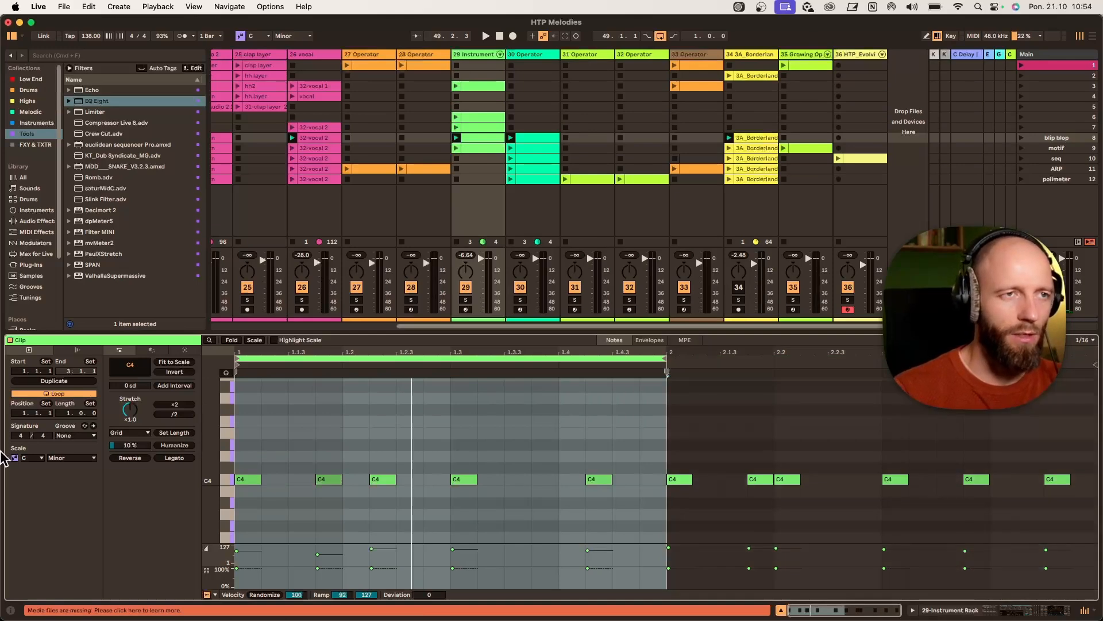
key("space")
left_click(465, 301)
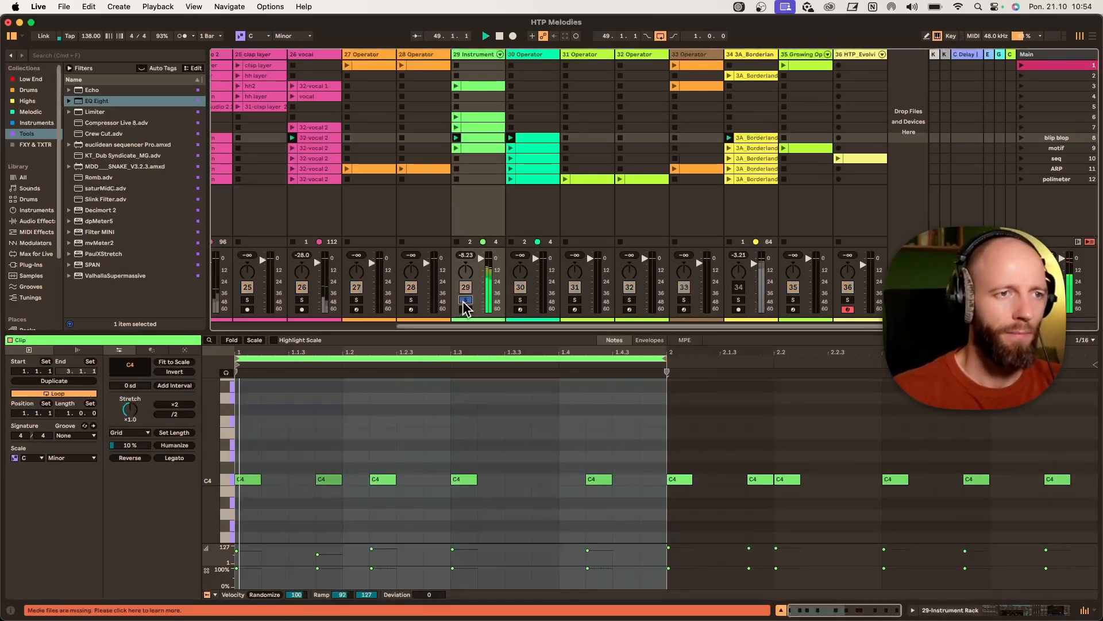
left_click(465, 301)
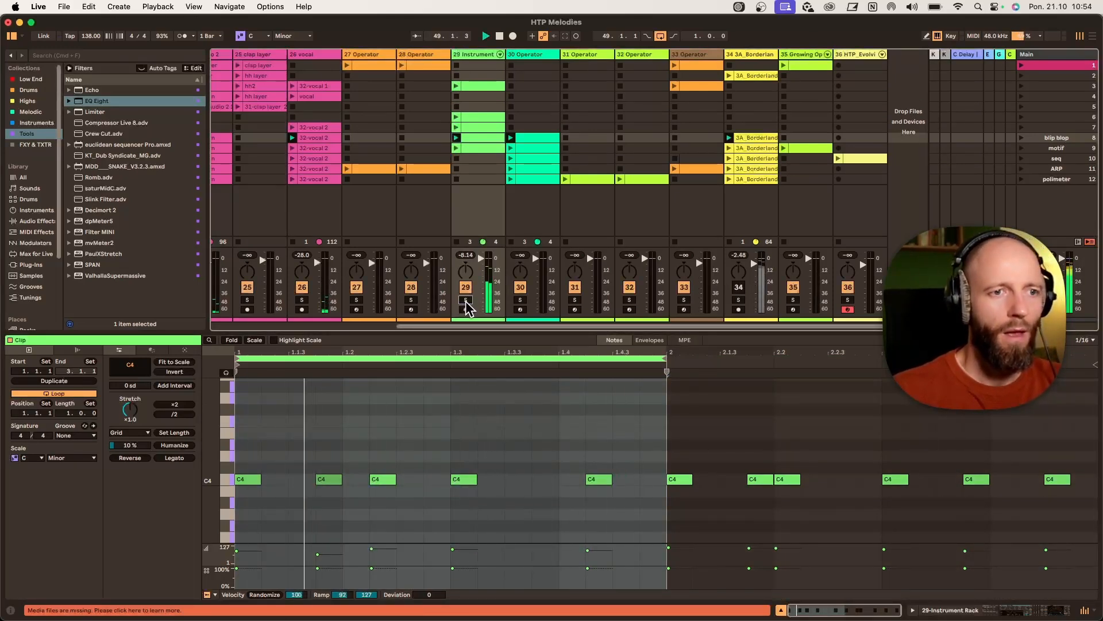
key("space")
- Open track 29's instrument rack and inspect each Operator oscillator's envelope
double_click(475, 54)
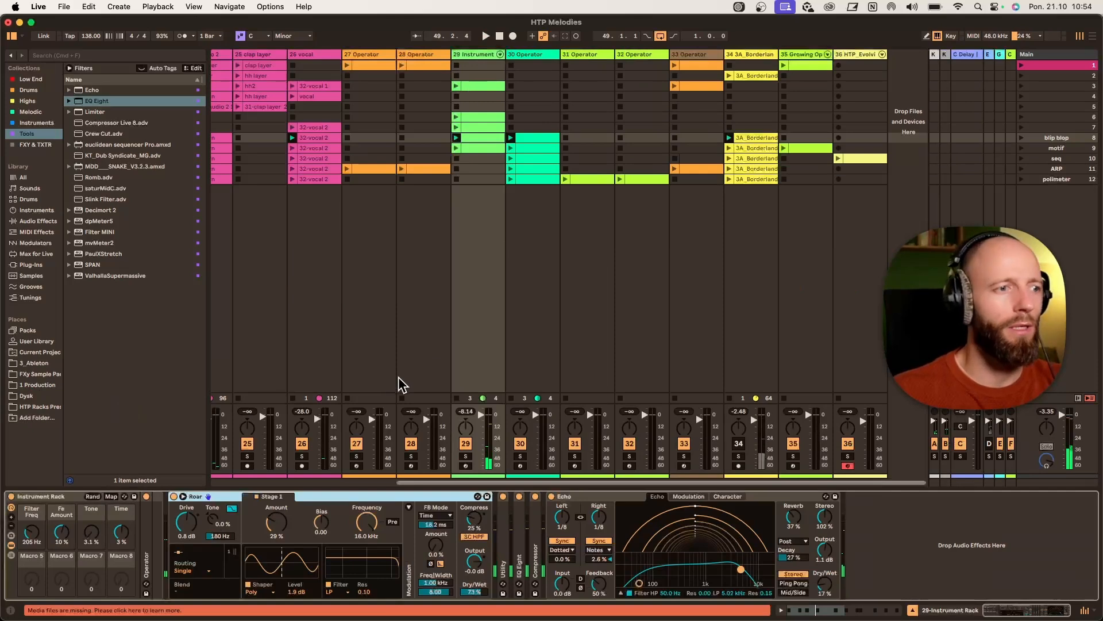
double_click(148, 539)
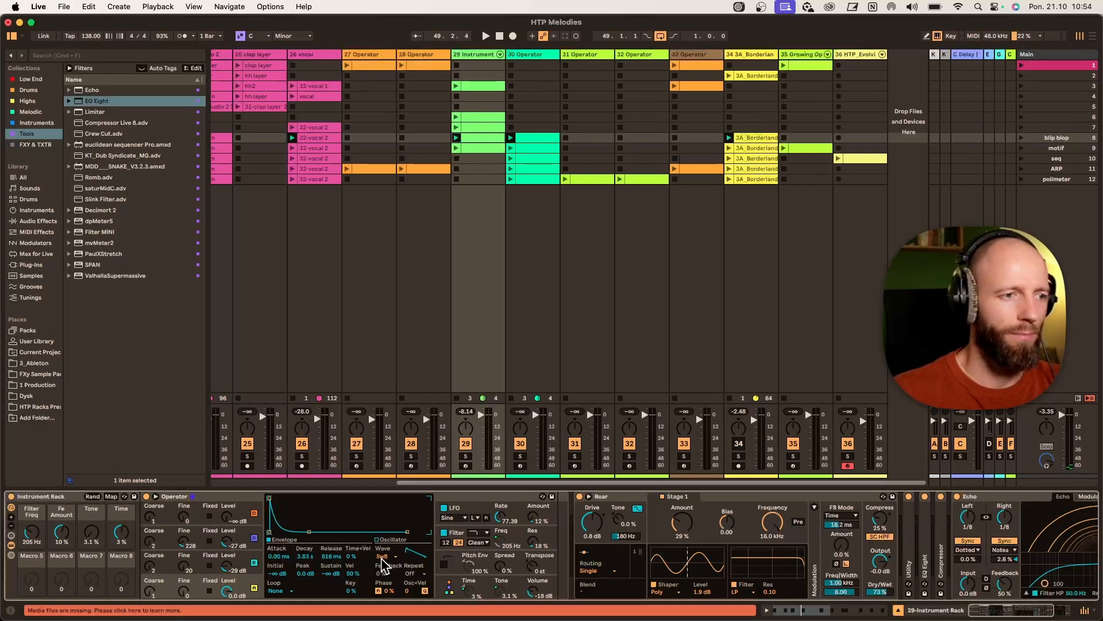
left_click(256, 554)
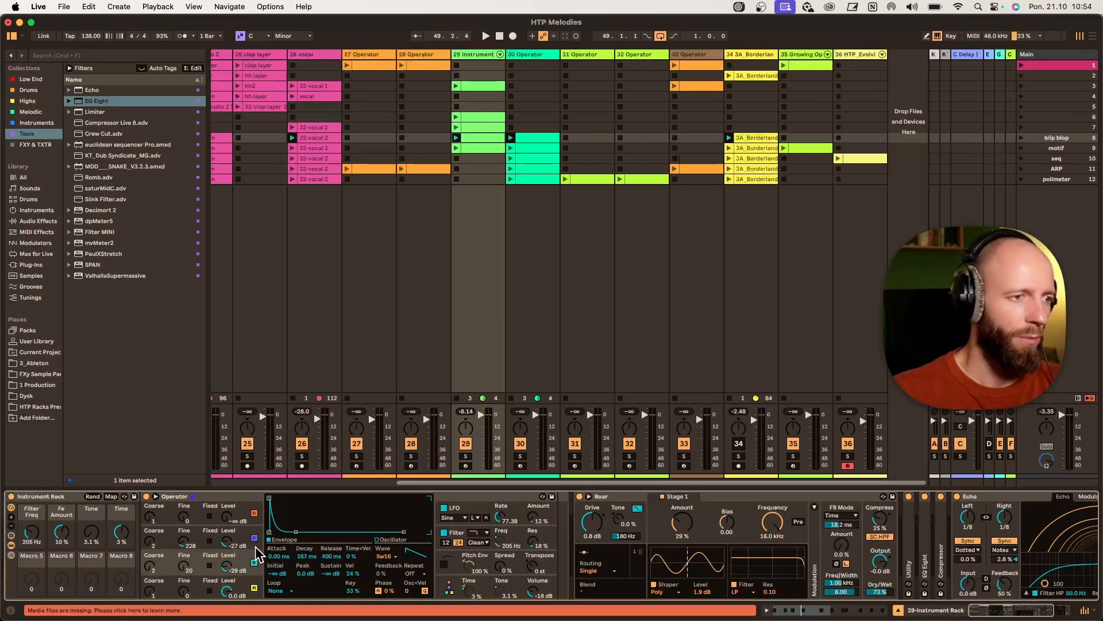
left_click(255, 546)
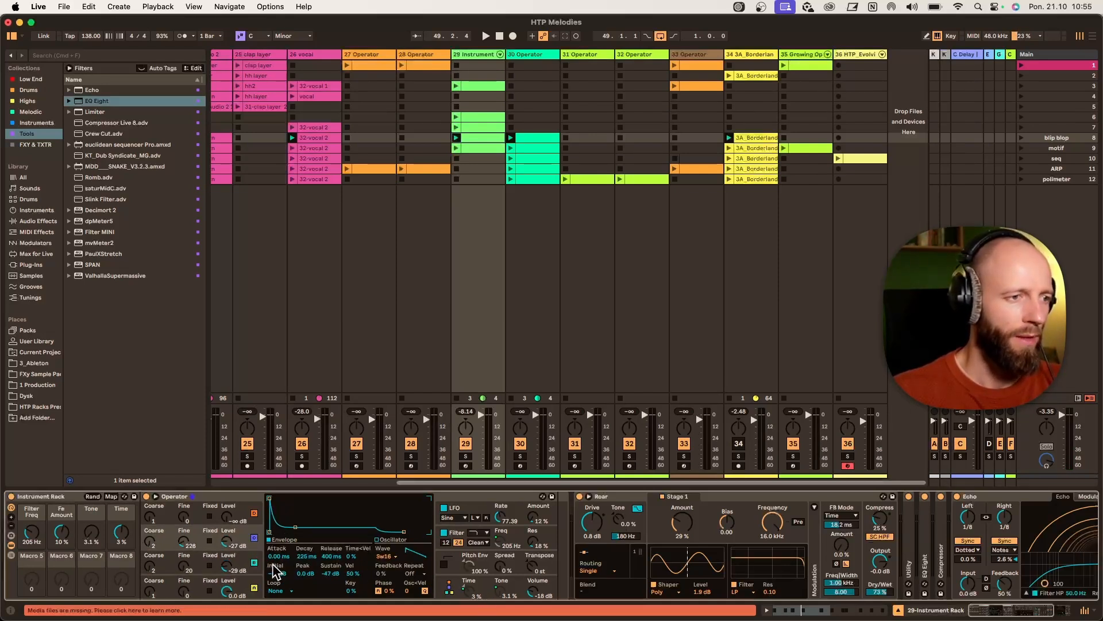
left_click(255, 562)
left_click(254, 539)
- Play the clip and lower the Roar Amount to 18%
key("space")
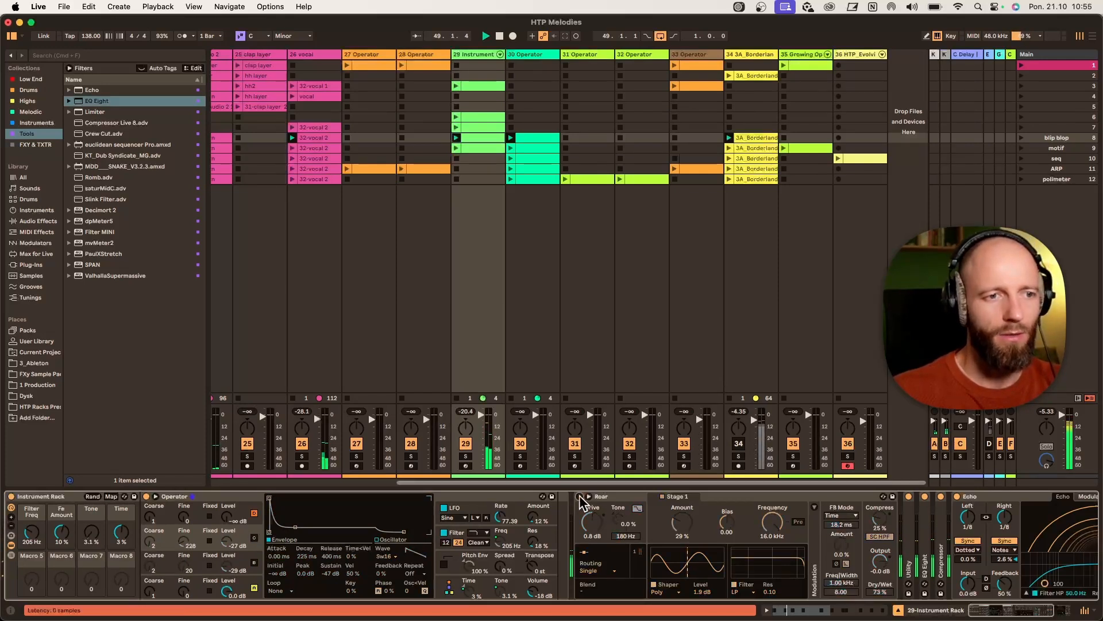
left_click_drag(687, 532, 688, 544)
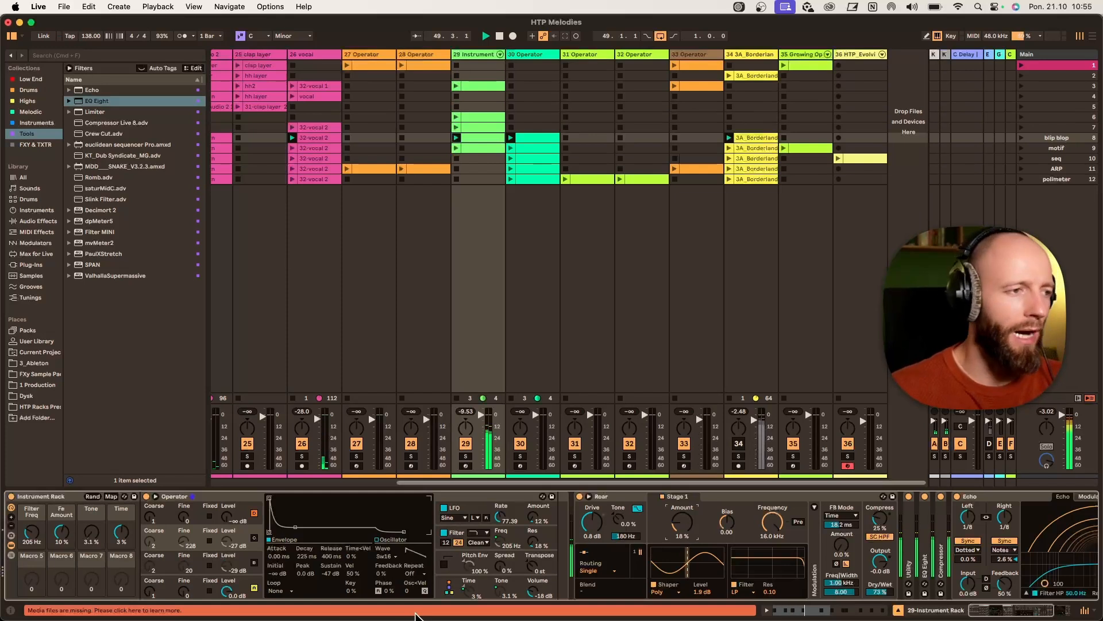
- Show Operator's filter envelope and shorten its decay
left_click(443, 533)
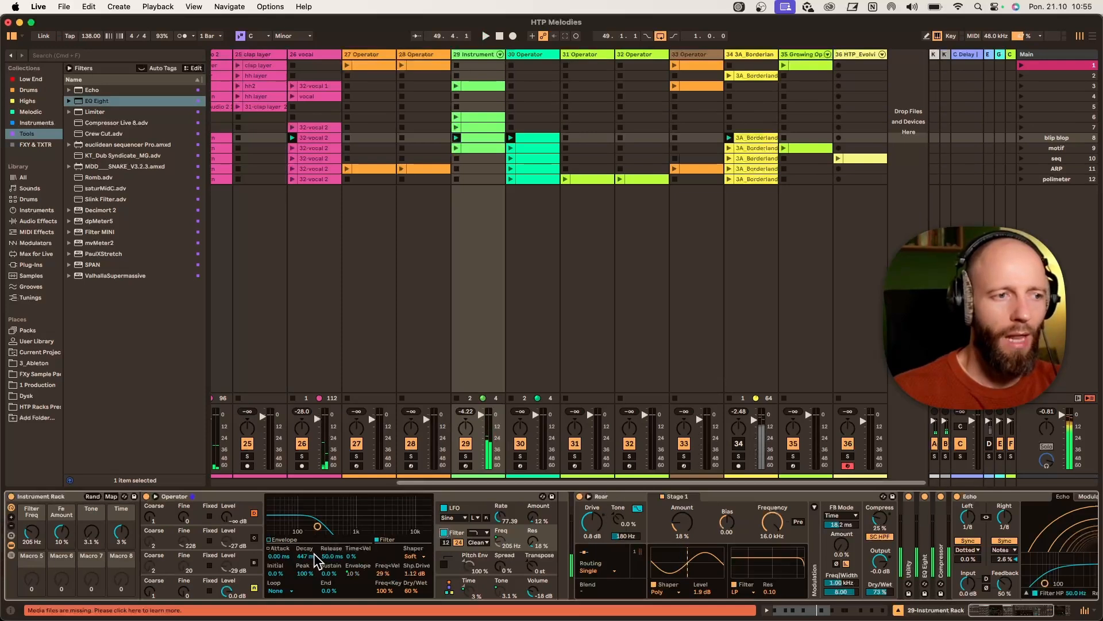
left_click_drag(311, 555, 311, 585)
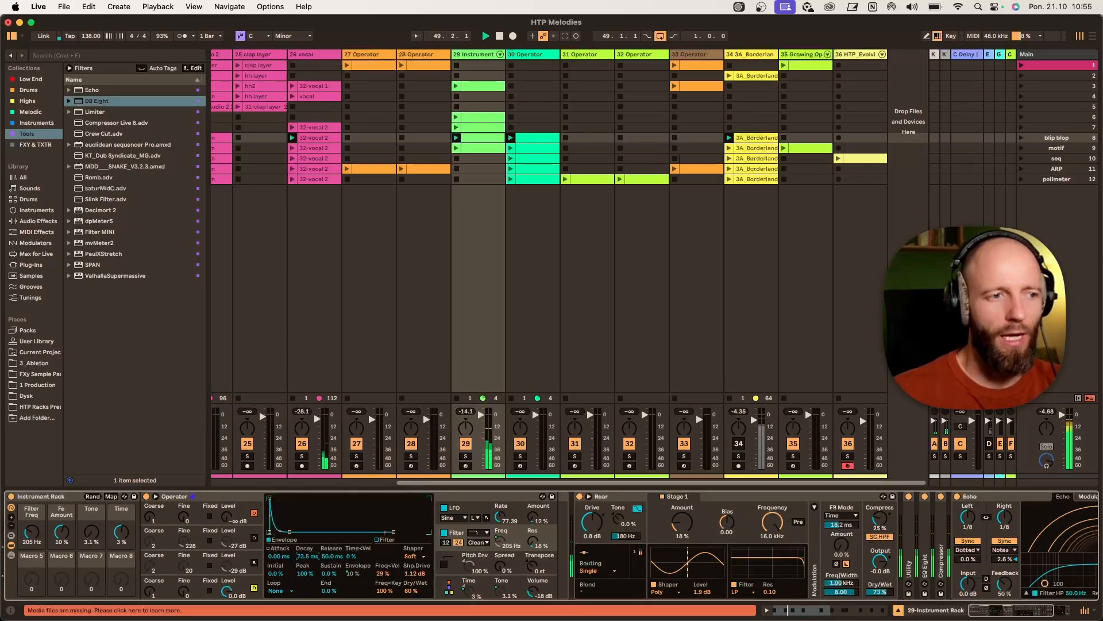
- Set the Fe Amount macro controlling the filter envelope amount to 5%
left_click(351, 573)
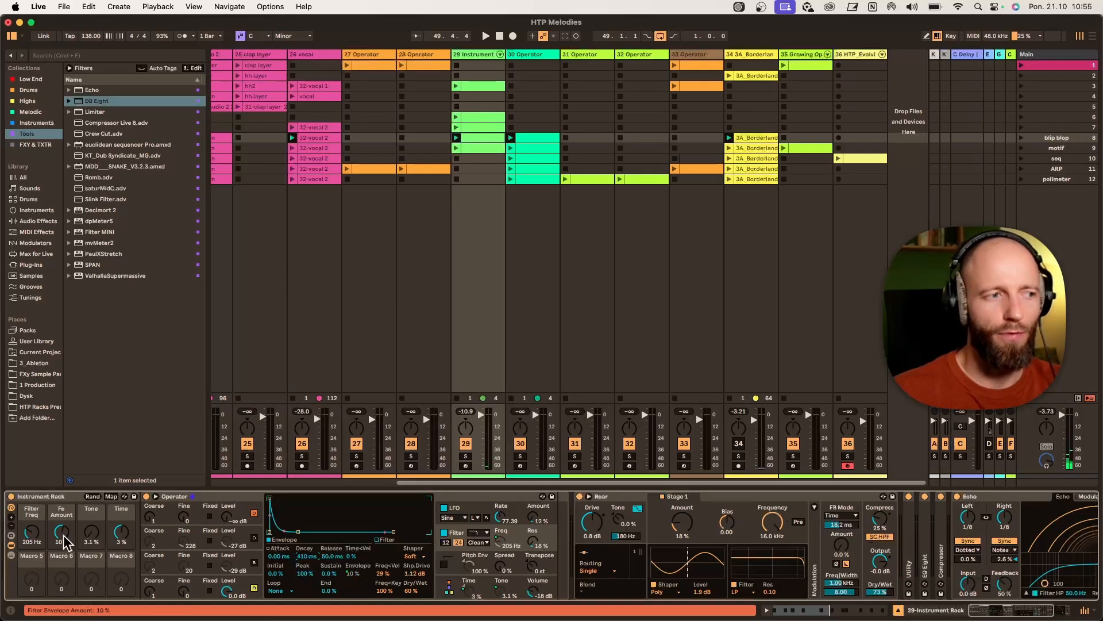
left_click_drag(65, 541, 64, 532)
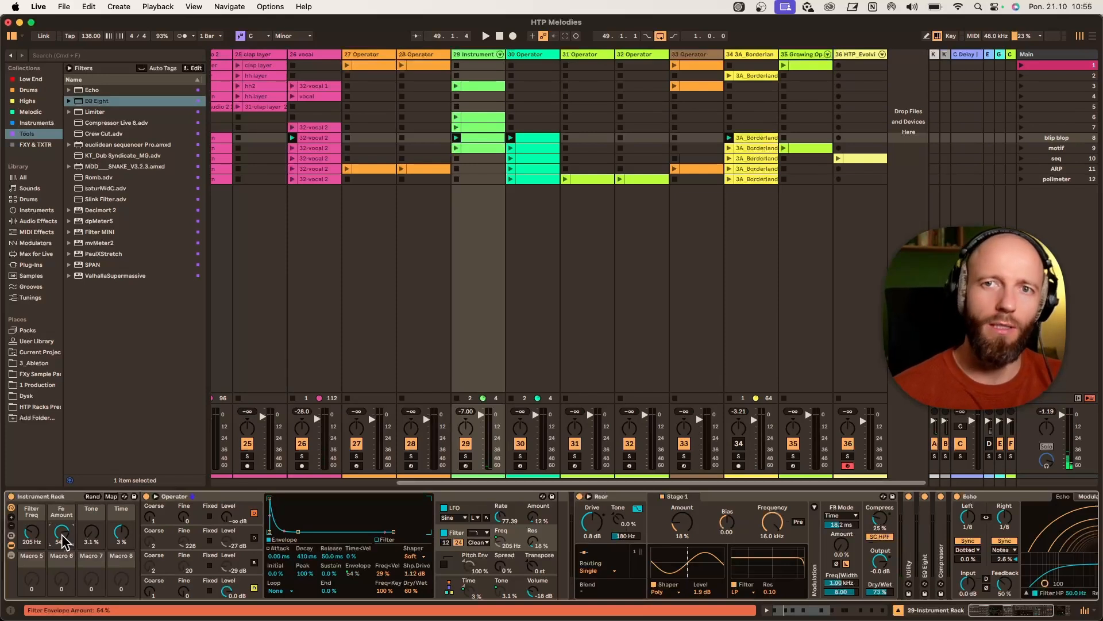
key("space")
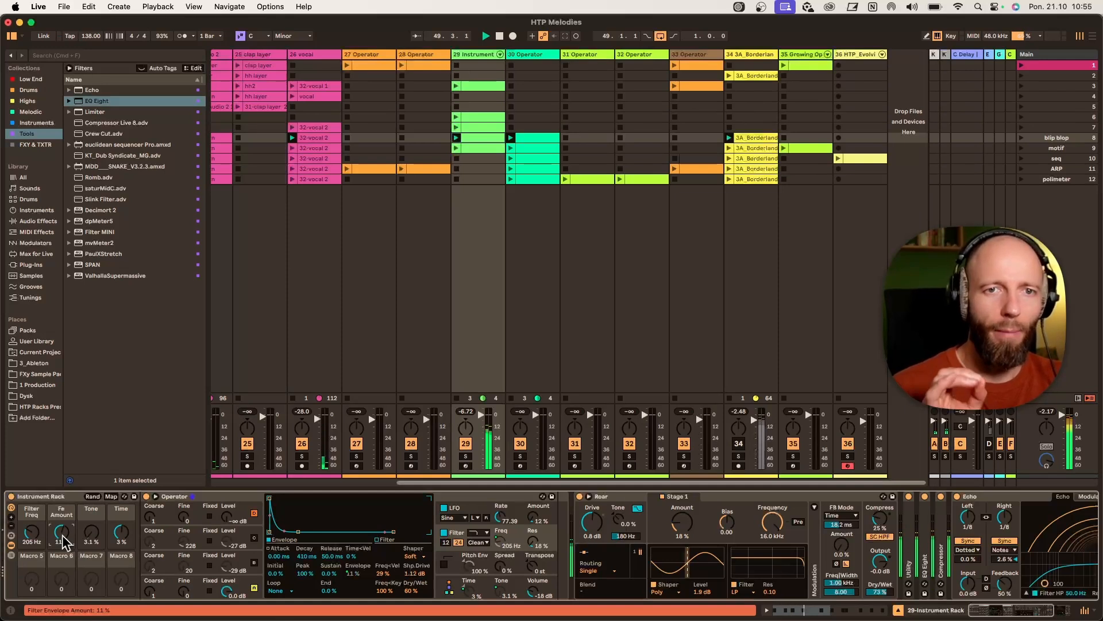
left_click_drag(65, 542, 65, 552)
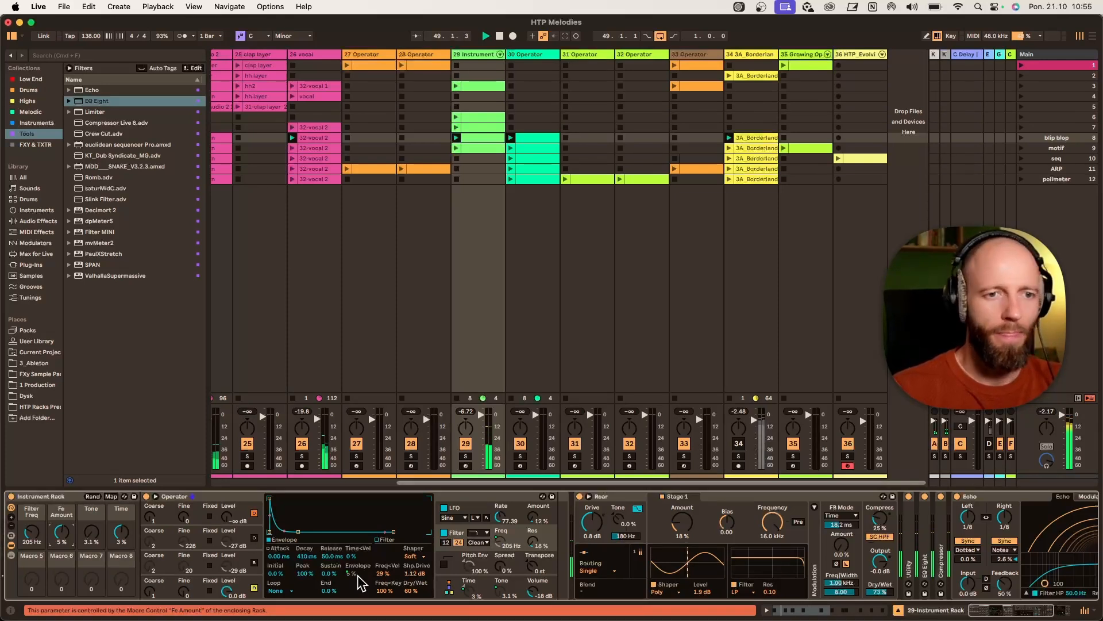
- Collapse Roar, reopen the clip and move its second note back up to E4
double_click(621, 497)
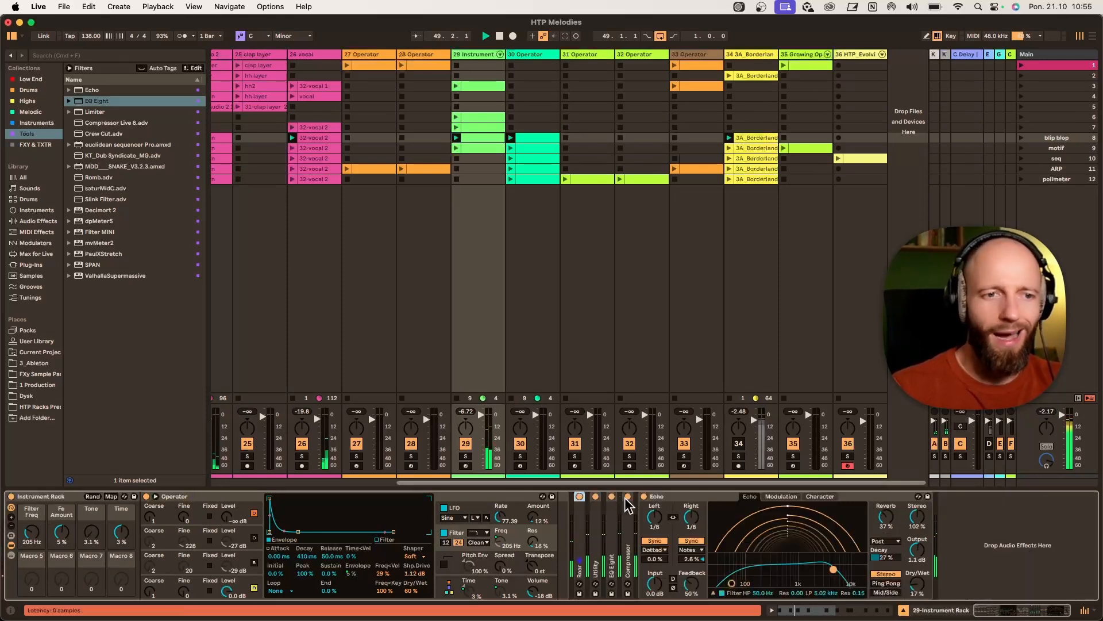
double_click(477, 137)
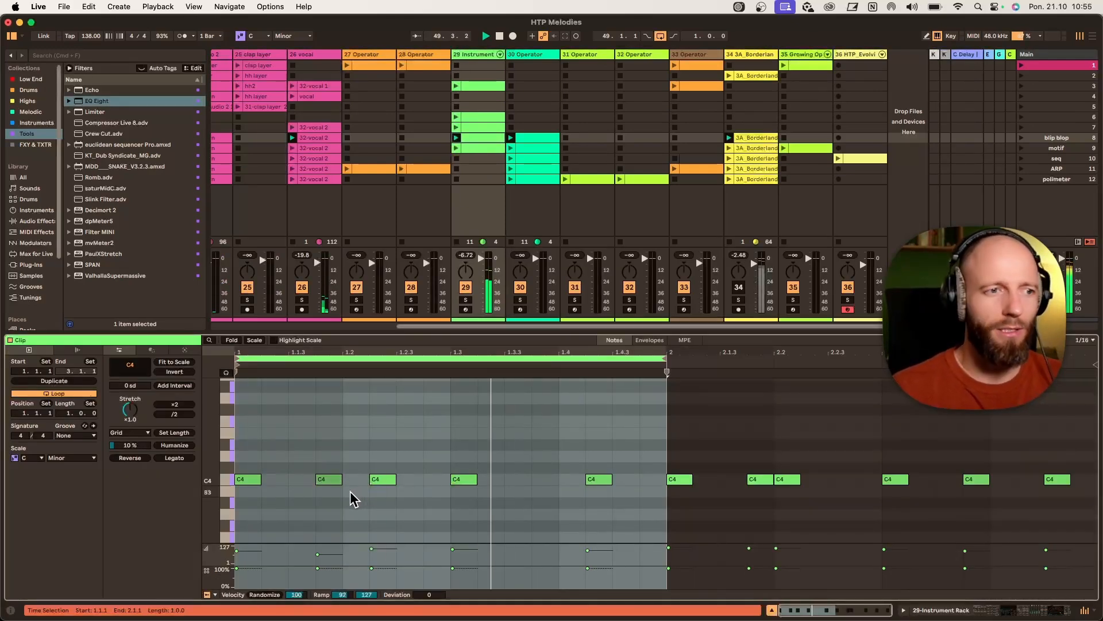
left_click(329, 480)
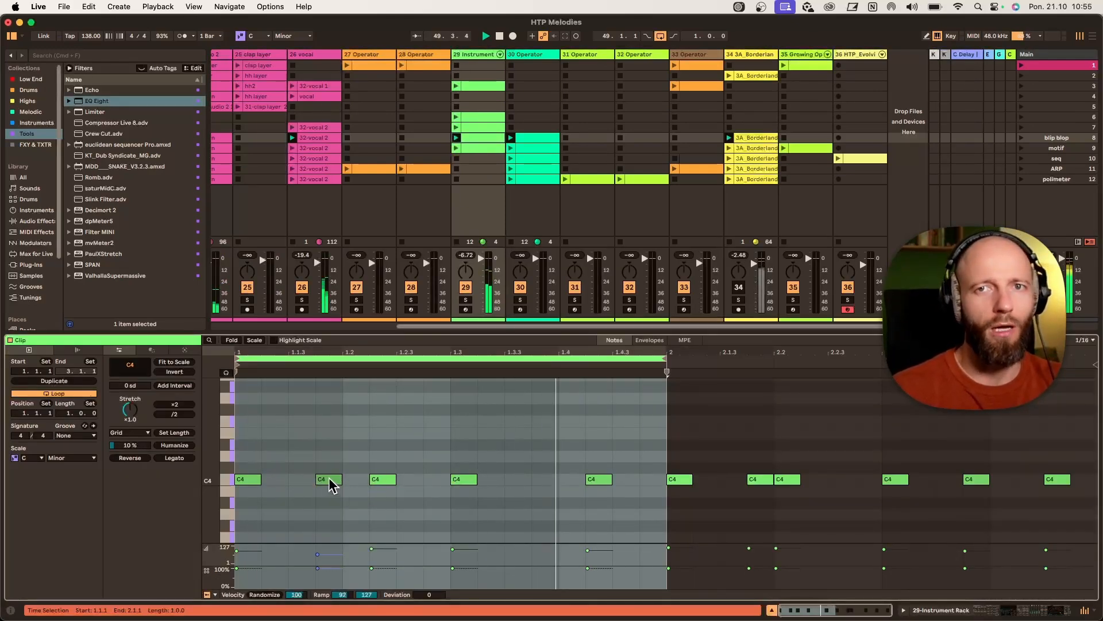
left_click_drag(331, 482, 329, 443)
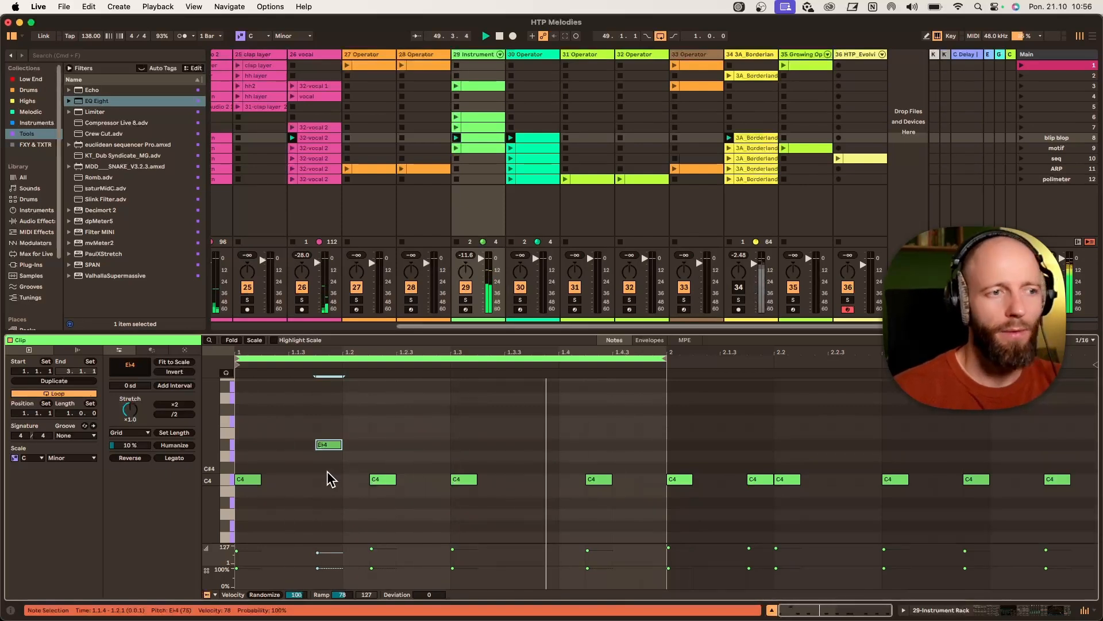
left_click_drag(330, 444, 330, 438)
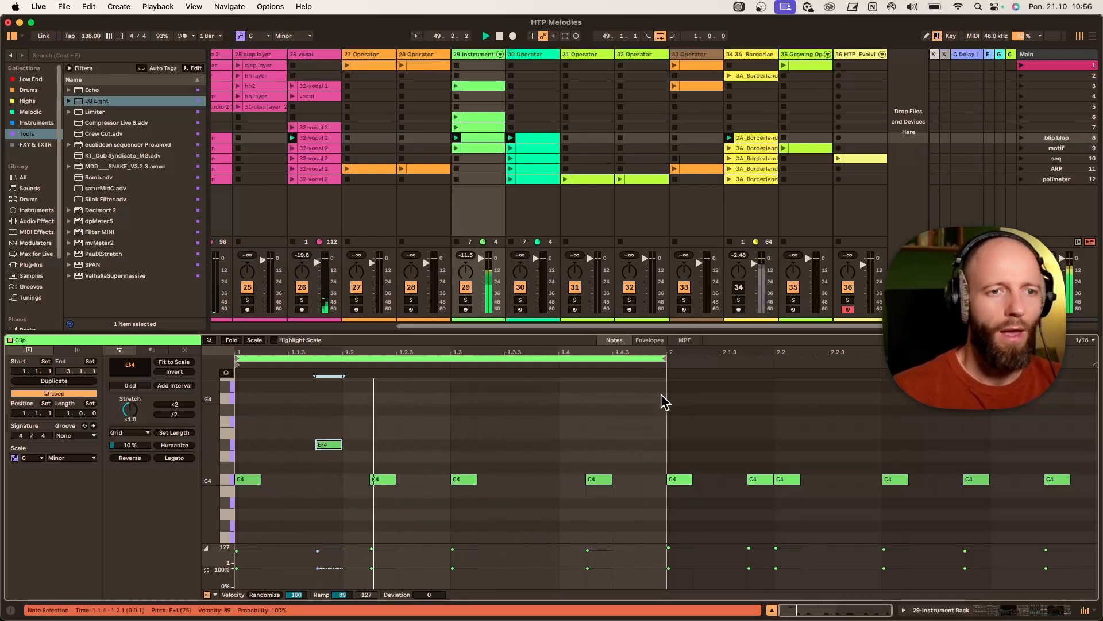
- Extend the clip loop to two bars
left_click(663, 360)
left_click_drag(664, 359, 1054, 361)
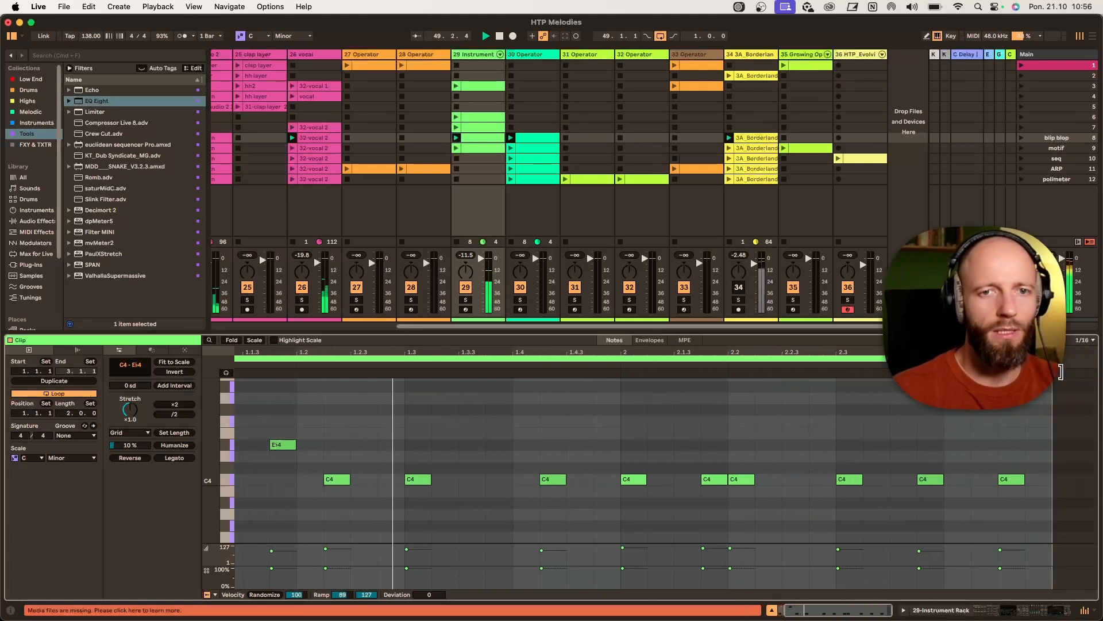
left_click_drag(687, 349, 709, 349)
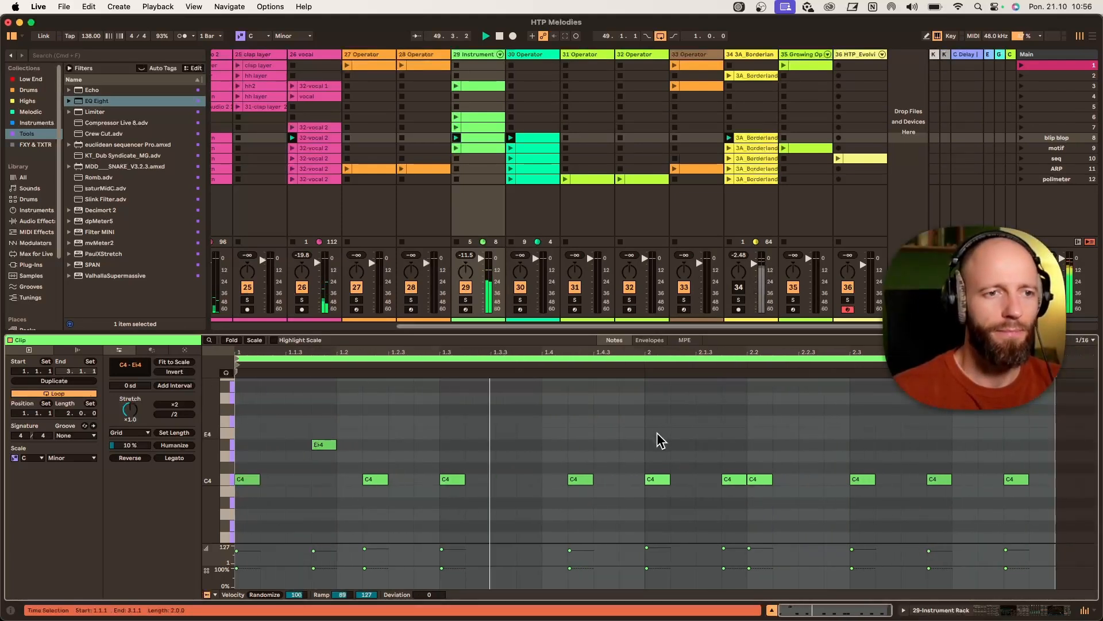
- Raise the C4 note at 2.1.4 to C#4 and play the clip
left_click(731, 481)
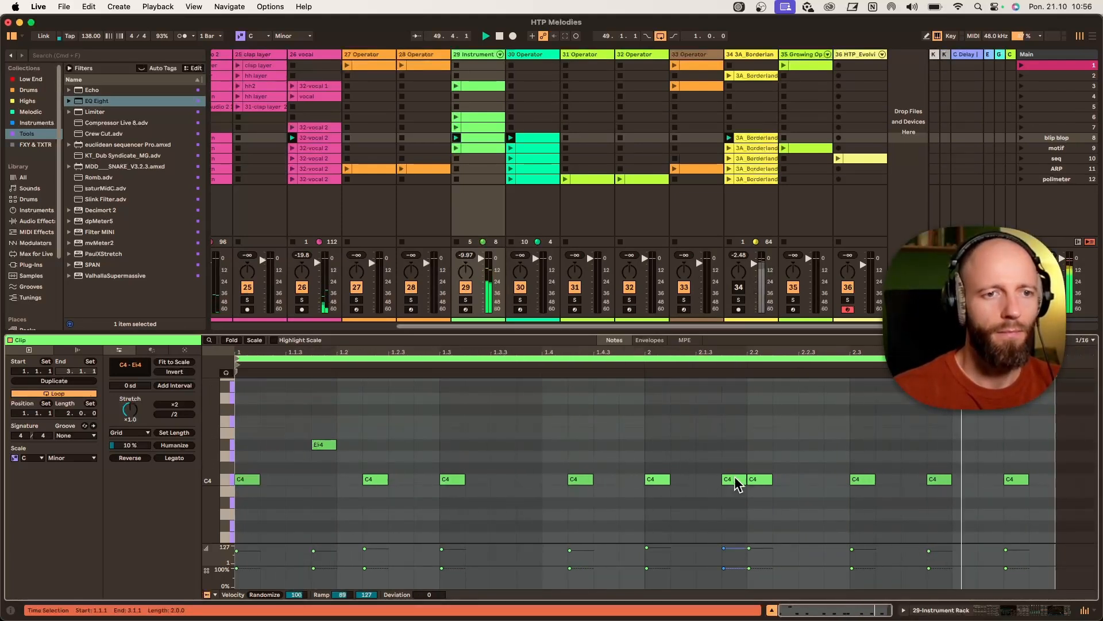
left_click_drag(735, 479, 735, 473)
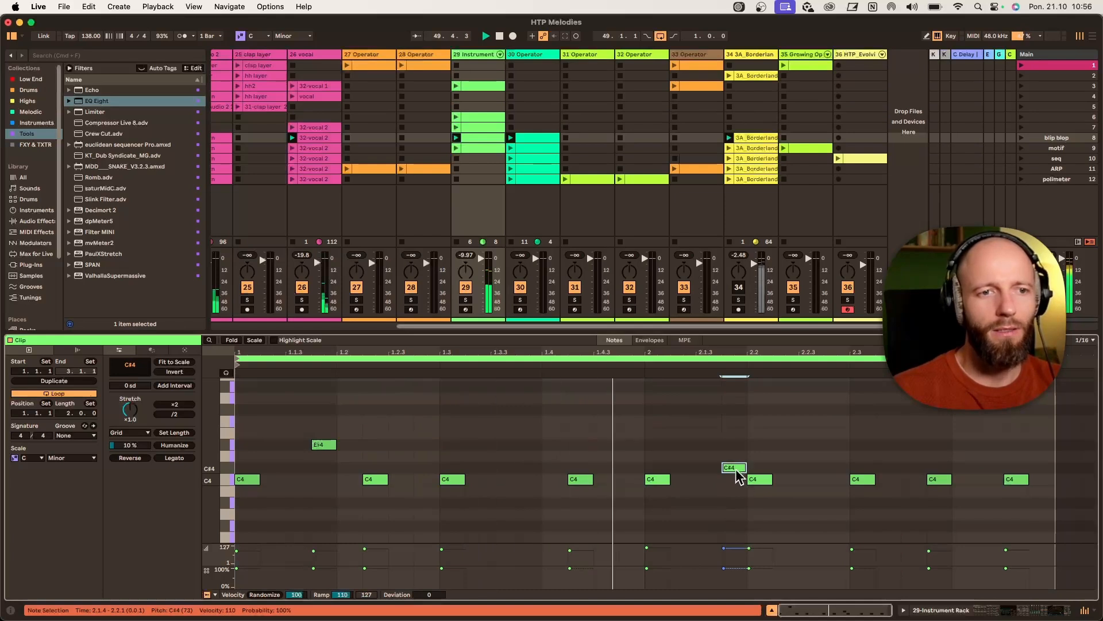
key("space")
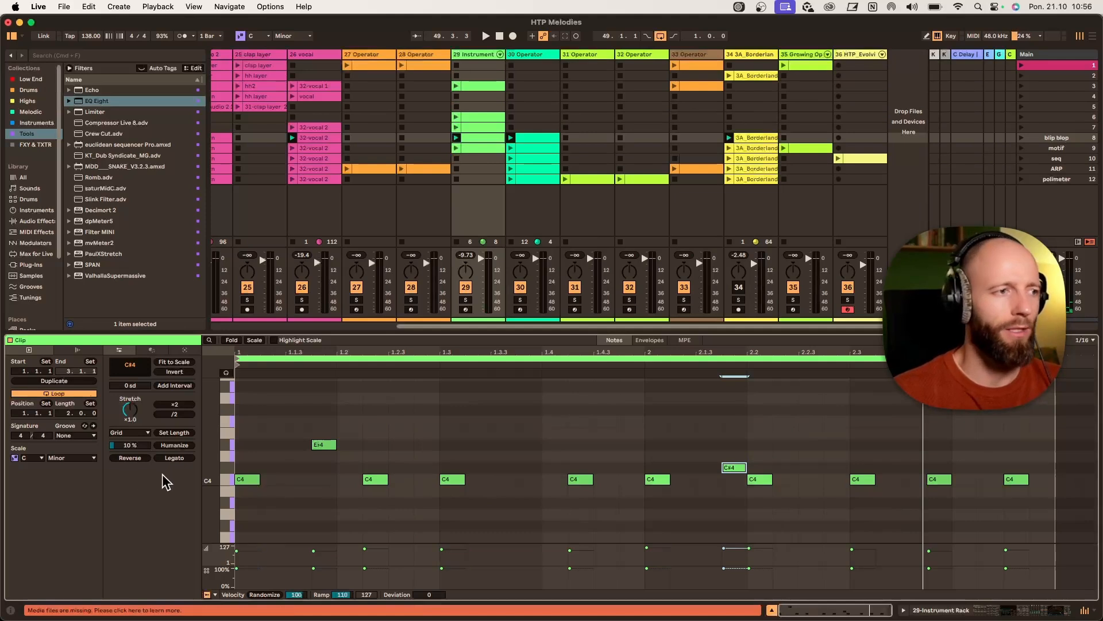
- Turn on the scale display in the note editor and try the raised note at D4
left_click(254, 340)
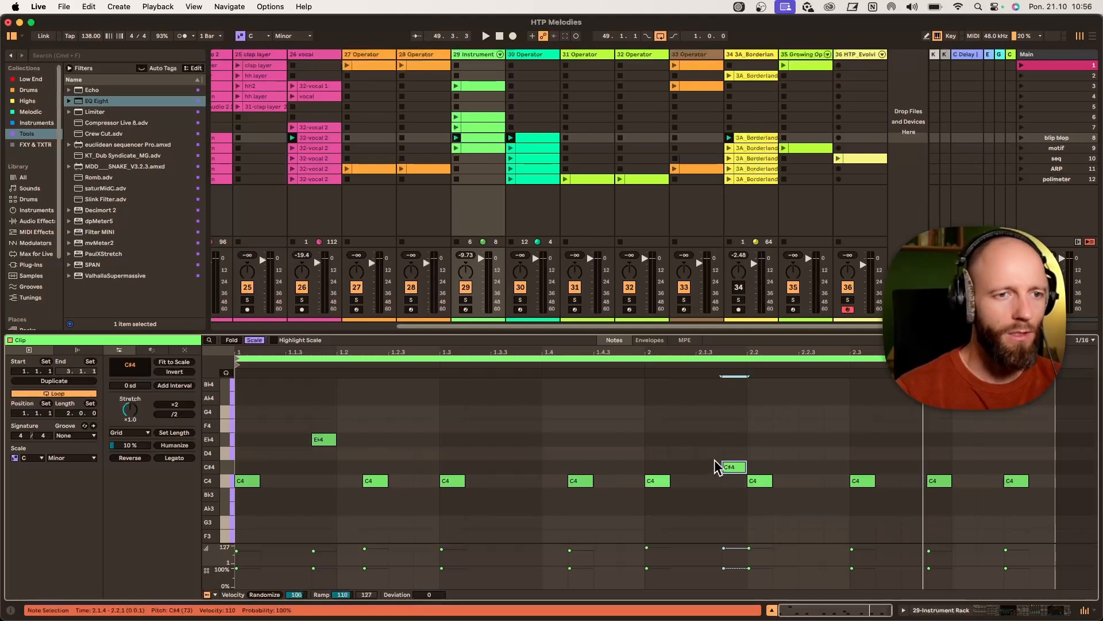
left_click_drag(731, 467, 727, 453)
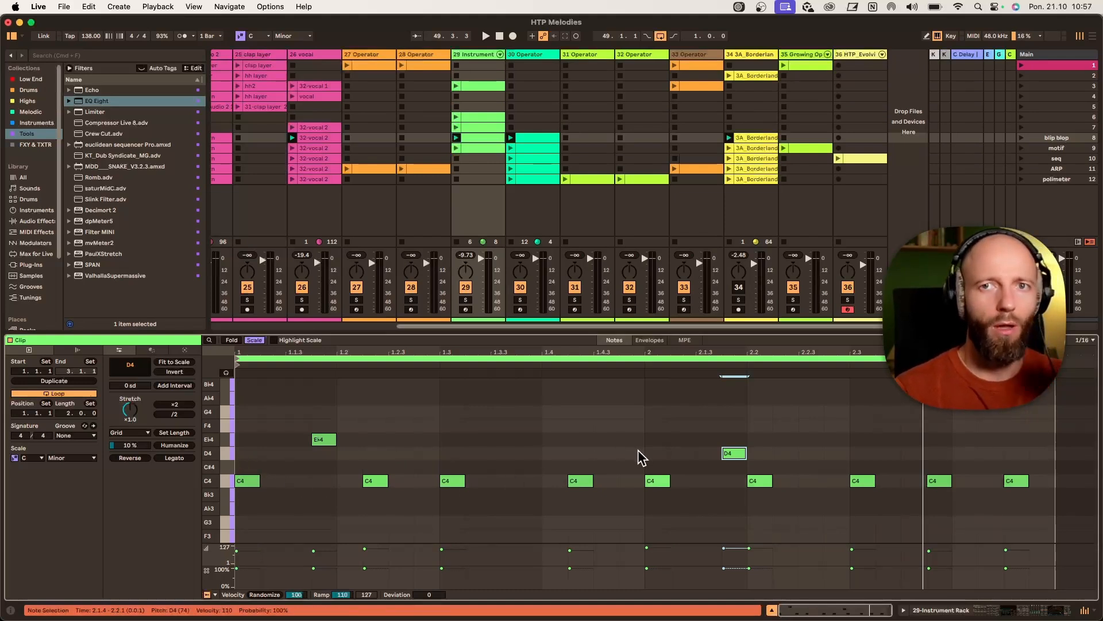
left_click_drag(741, 455, 741, 468)
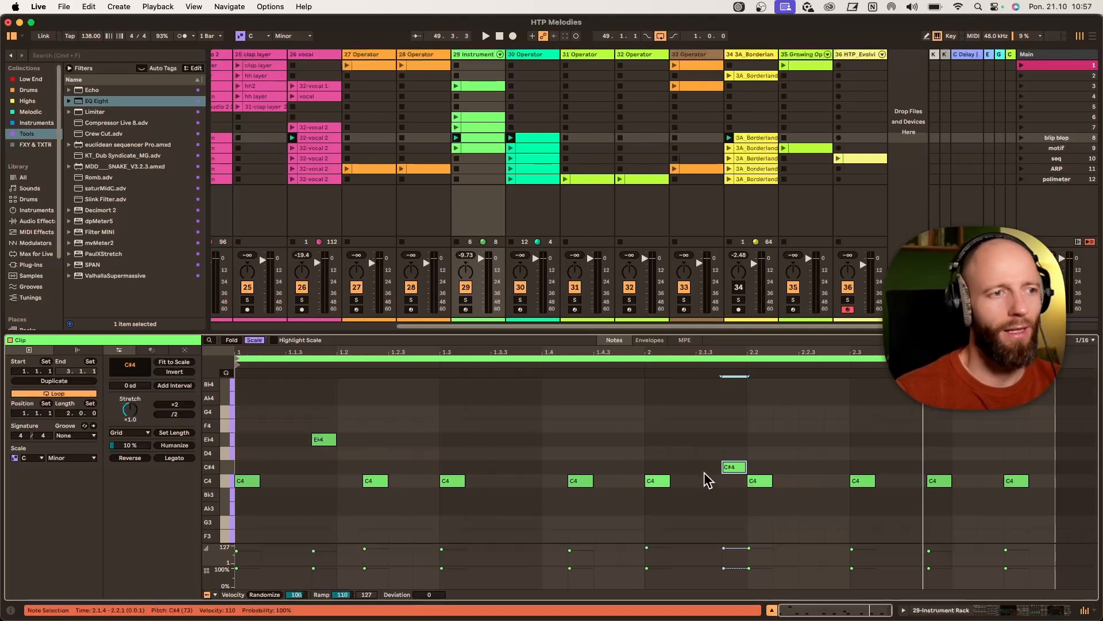
mouse_move(732, 467)
left_mouse_down()
mouse_move(738, 486)
mouse_move(739, 457)
left_mouse_up()
key("space")
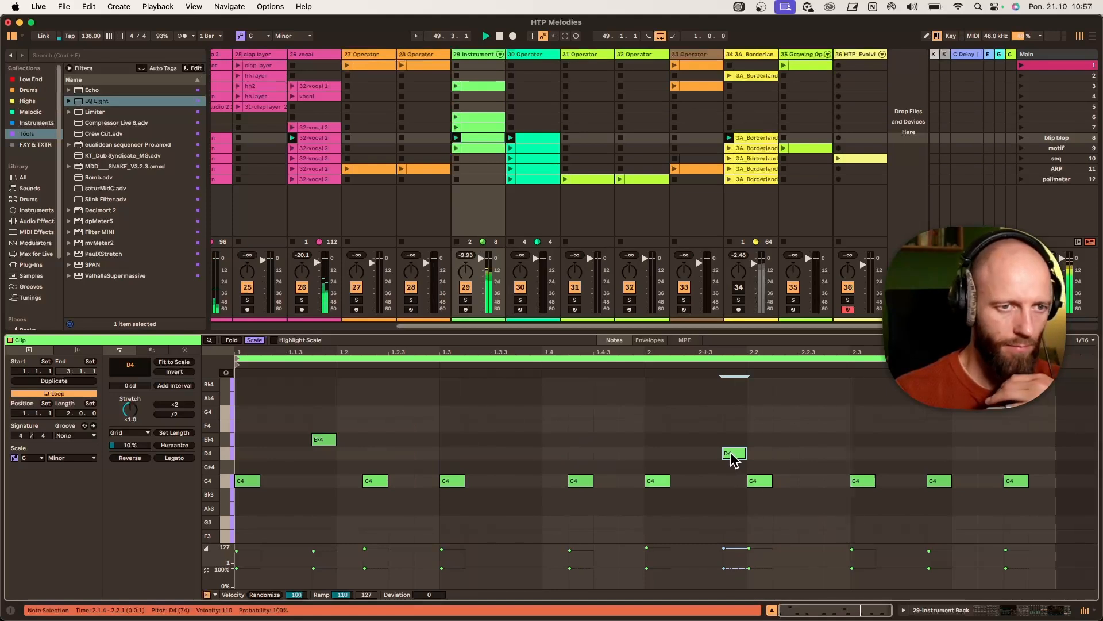
- Return the note to C#4 and transpose it up an octave to C#5
left_click_drag(730, 456, 734, 469)
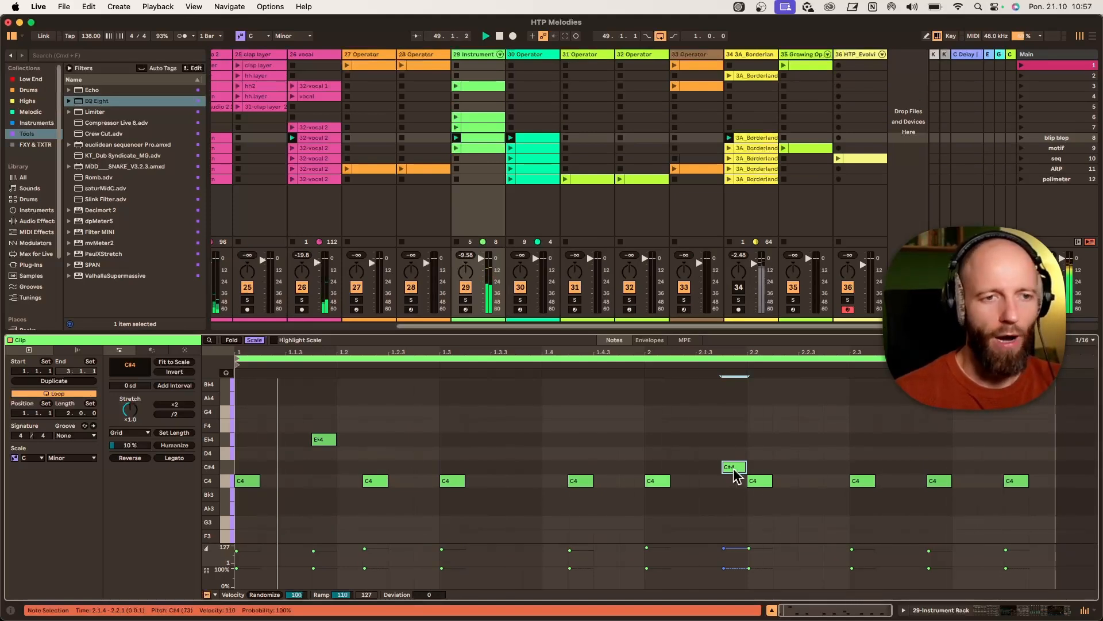
key("shift+Up")
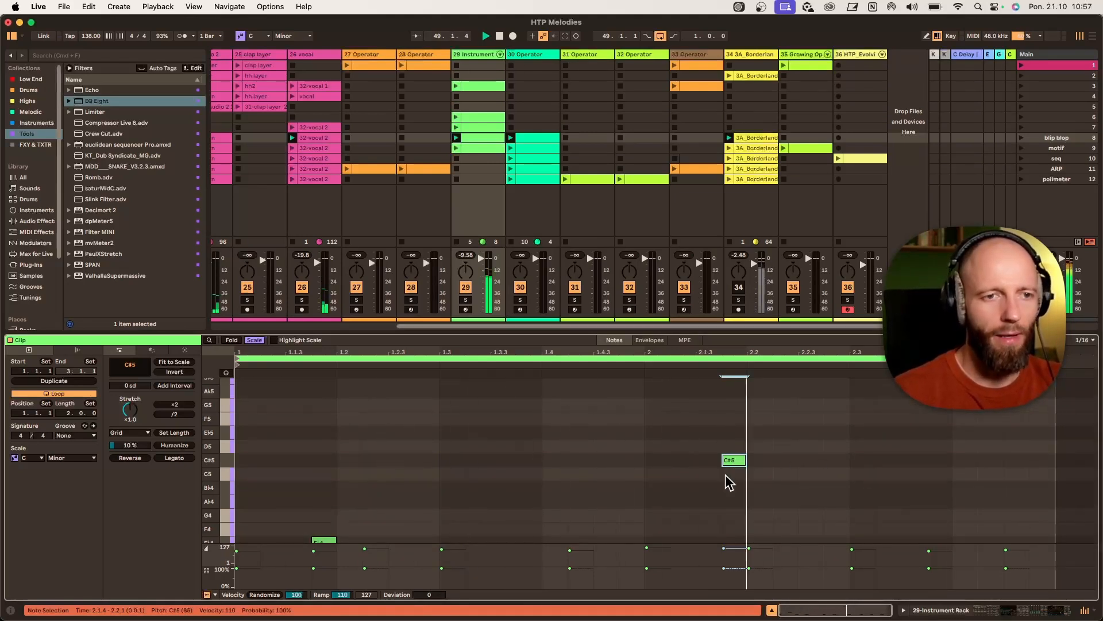
- Set the Operator filter's velocity-to-frequency amount to 32% and audition the clip
left_click_drag(211, 503, 191, 447)
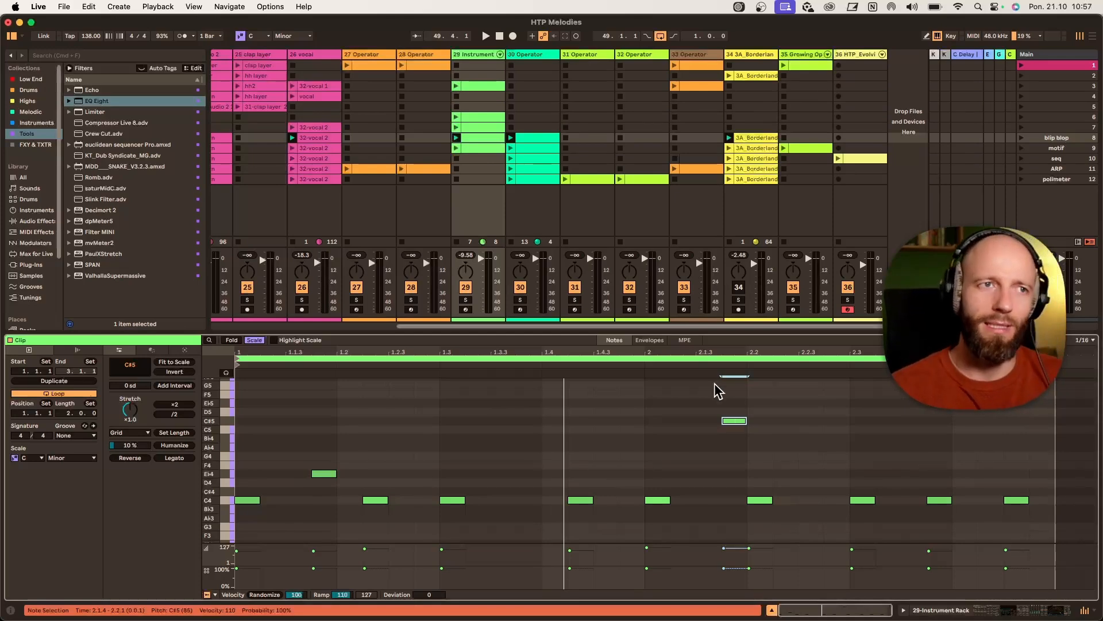
left_click(473, 55)
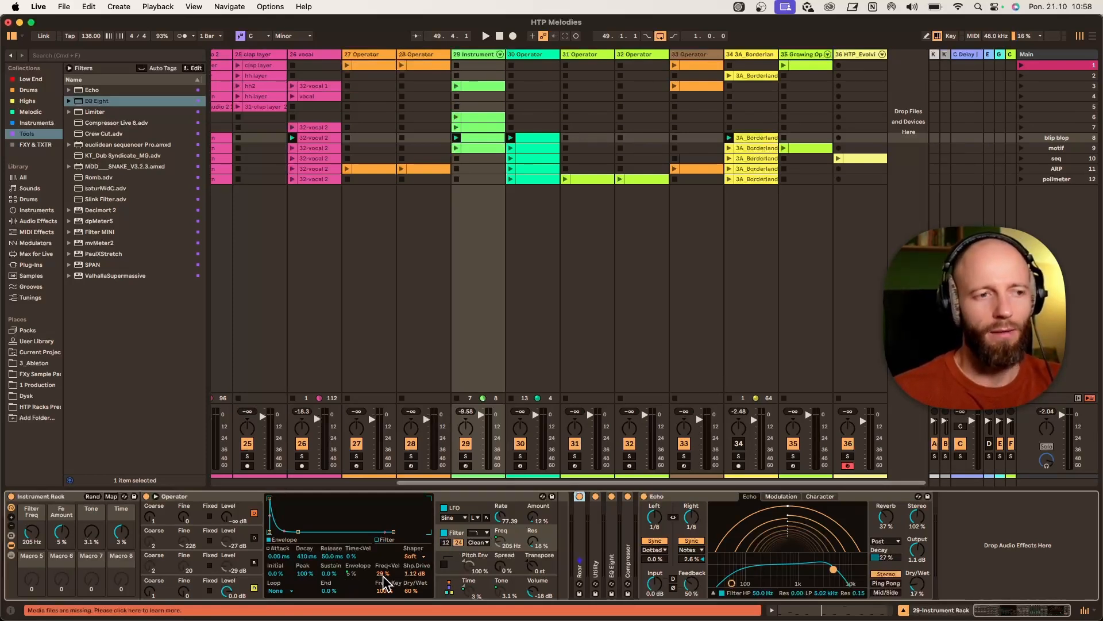
left_click(256, 585)
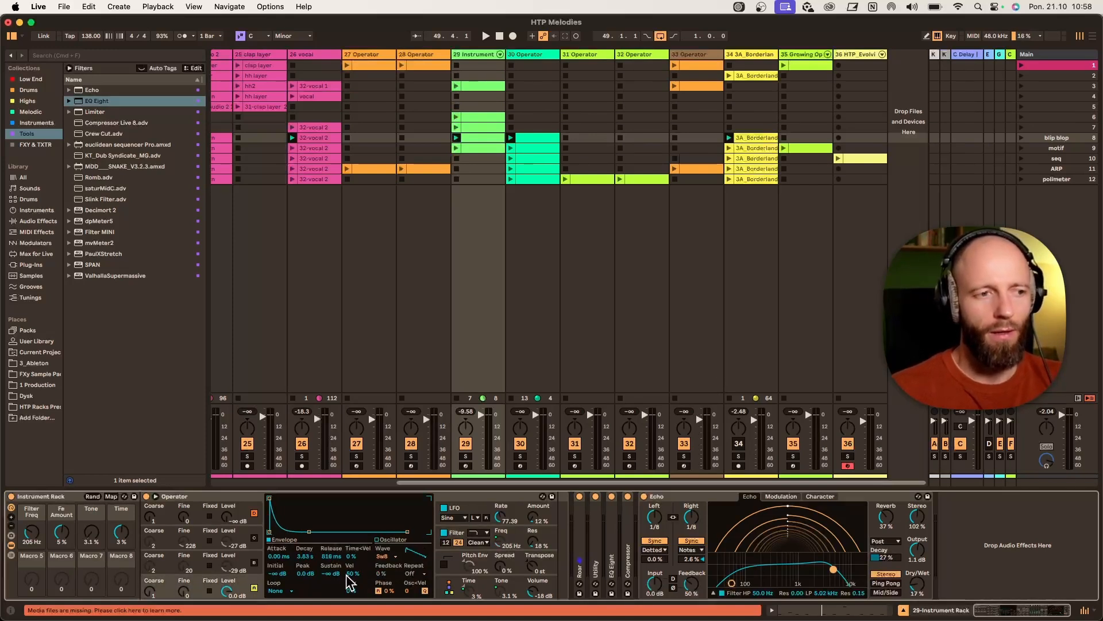
left_click(457, 530)
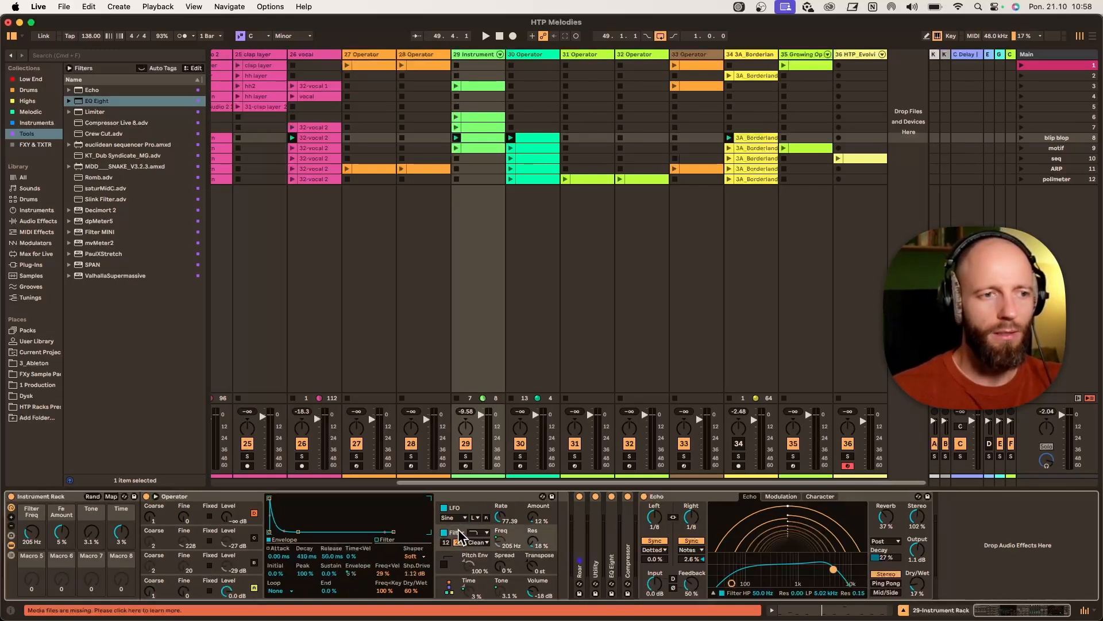
left_click(383, 574)
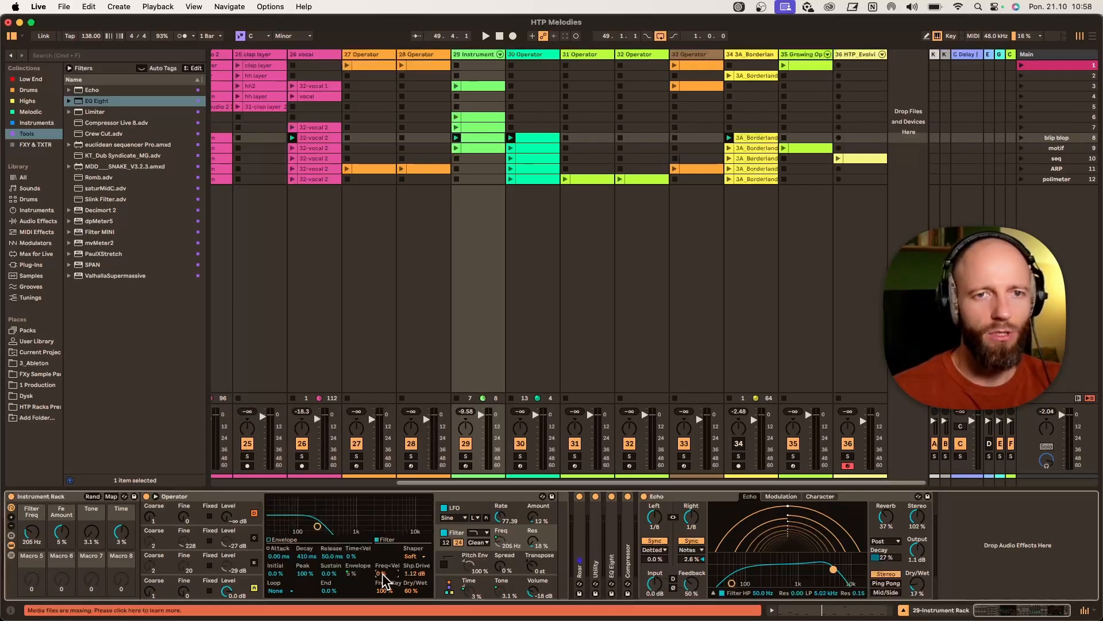
key("space")
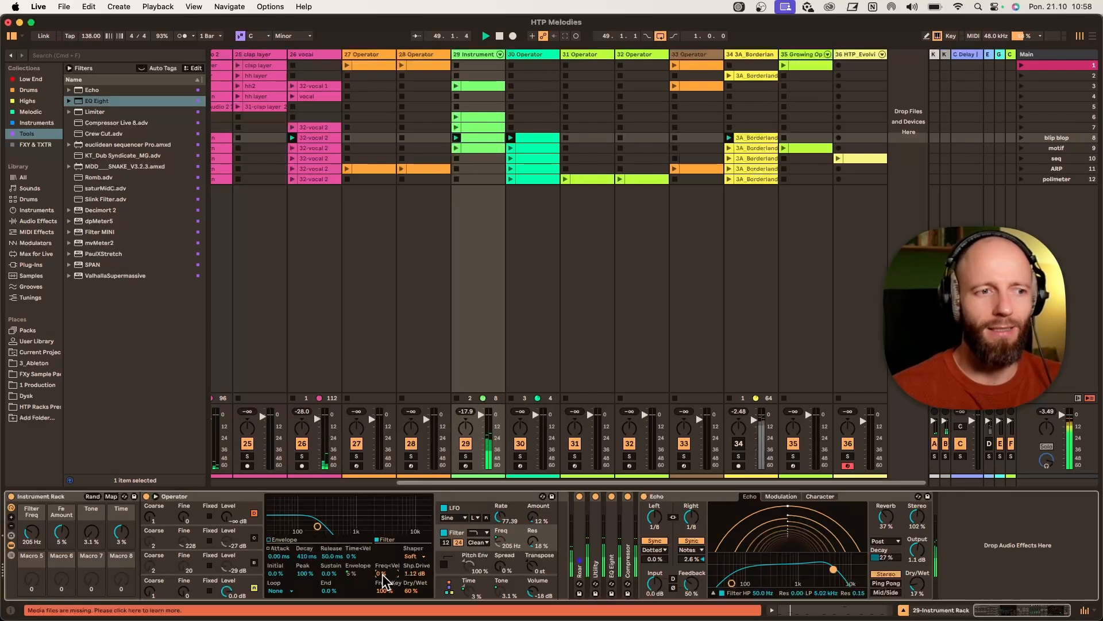
mouse_move(382, 573)
left_mouse_down()
mouse_move(382, 561)
mouse_move(383, 575)
left_mouse_up()
key("space")
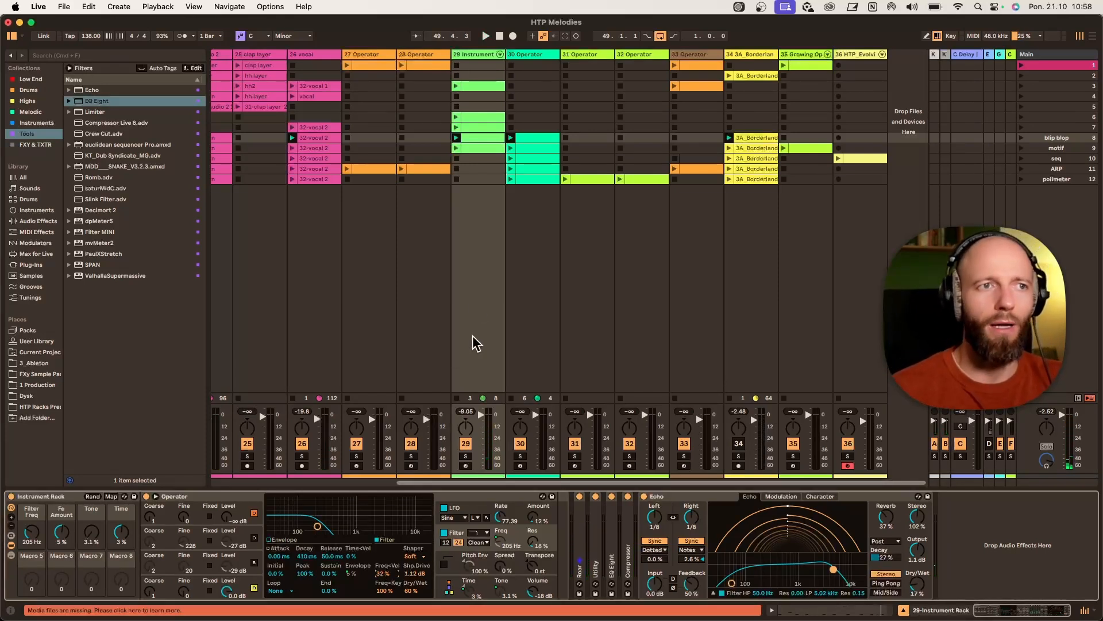
- Set the velocity of the C4 note at 1.4.2 to 79 and the C4 note at 2.3.4 to 112
double_click(495, 138)
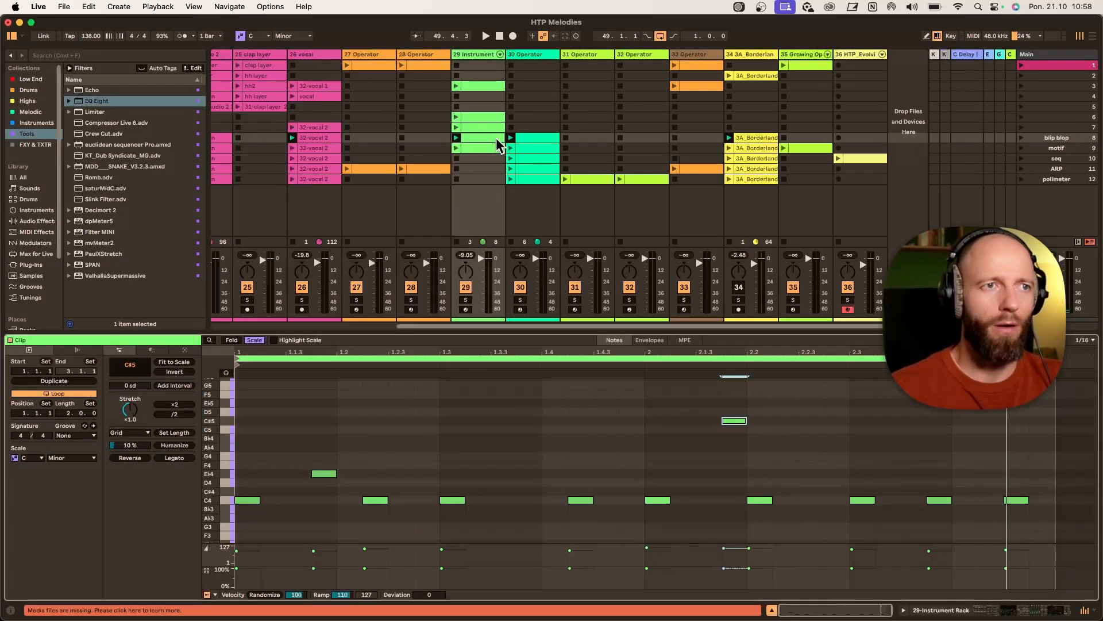
left_click(585, 500)
key("space")
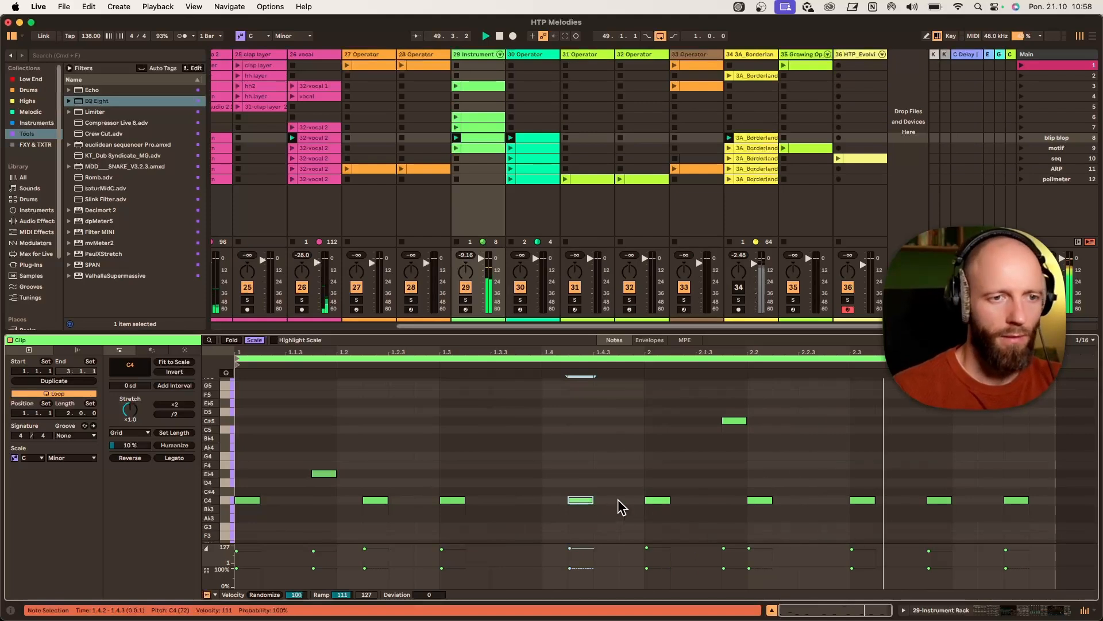
mouse_move(588, 500)
left_mouse_down()
mouse_move(589, 537)
mouse_move(589, 518)
left_mouse_up()
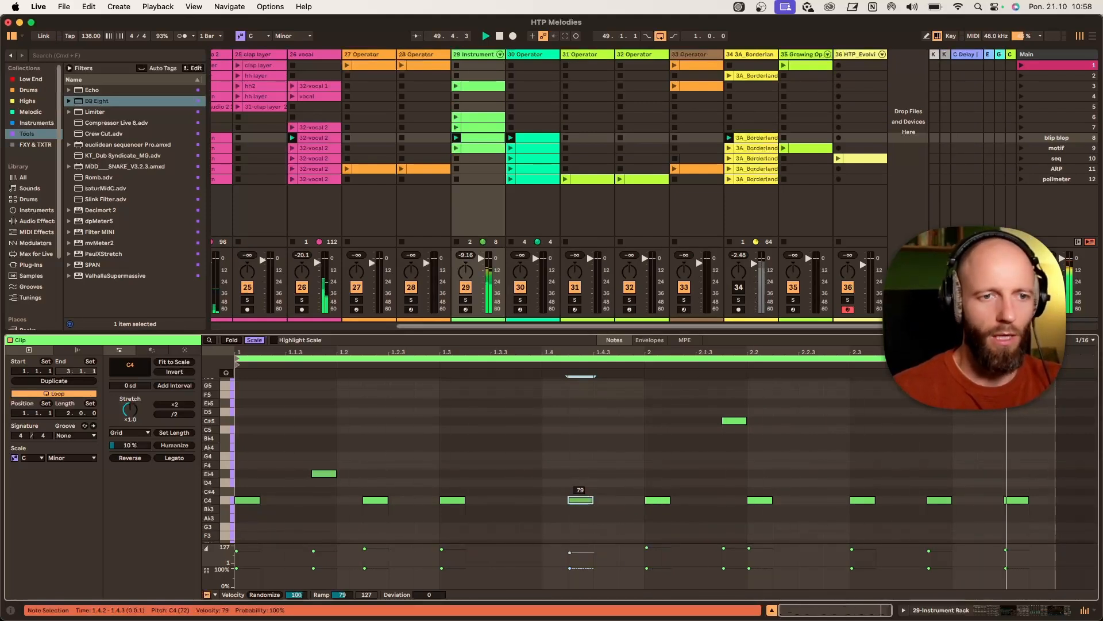
left_click(937, 500)
left_click_drag(938, 500, 937, 497)
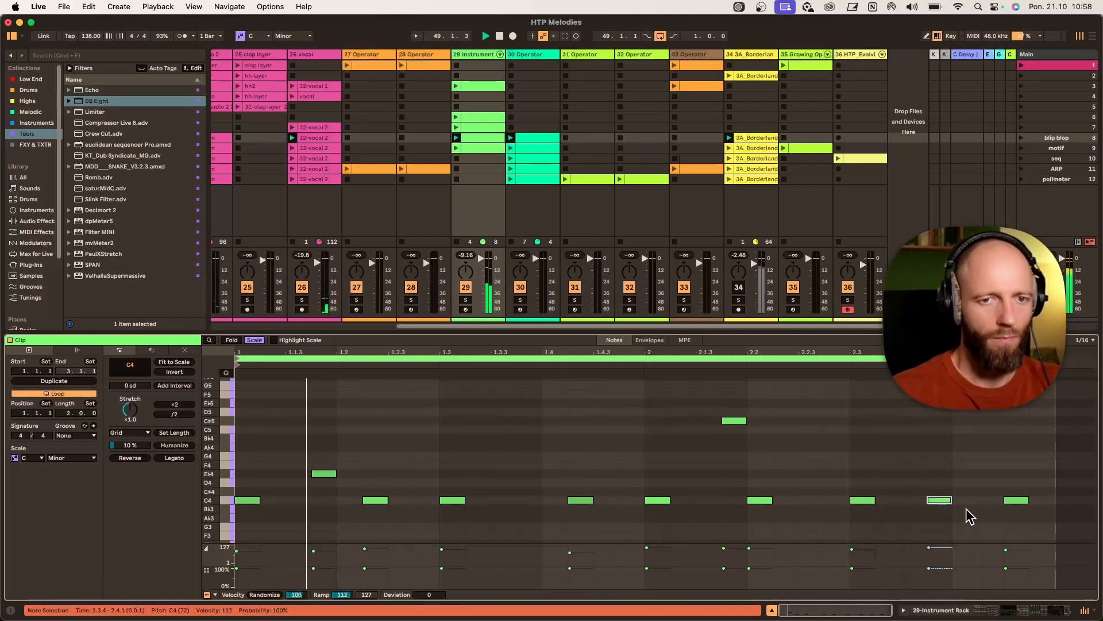
- Add a C4 note at about 1.3.4 and adjust the velocity of the following C4 note
double_click(529, 500)
left_click_drag(530, 500, 576, 499)
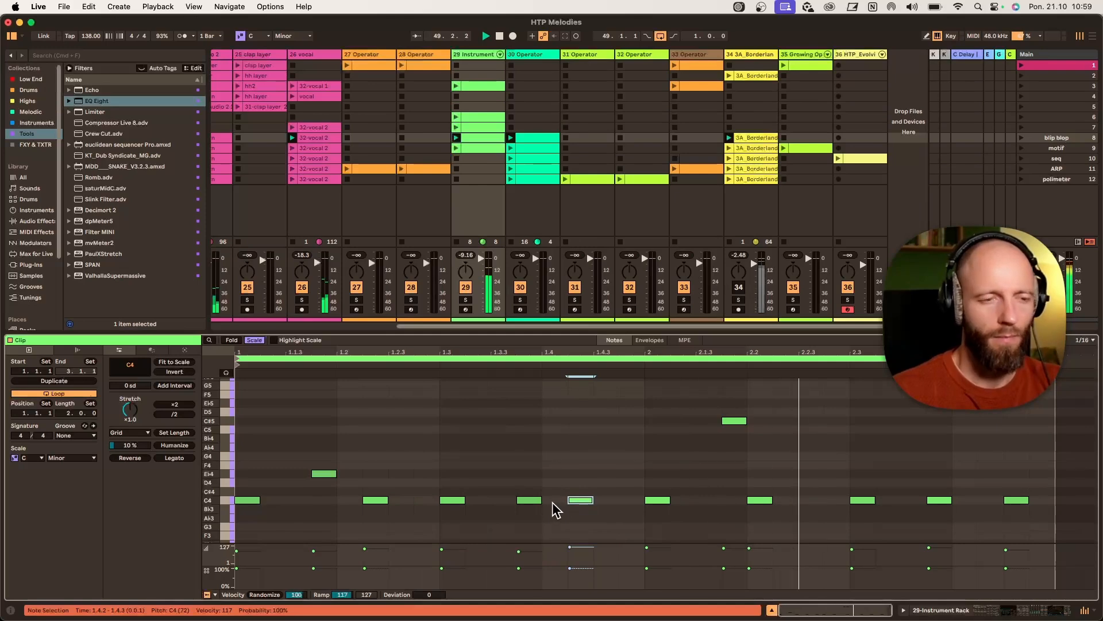
left_click_drag(576, 499, 576, 503)
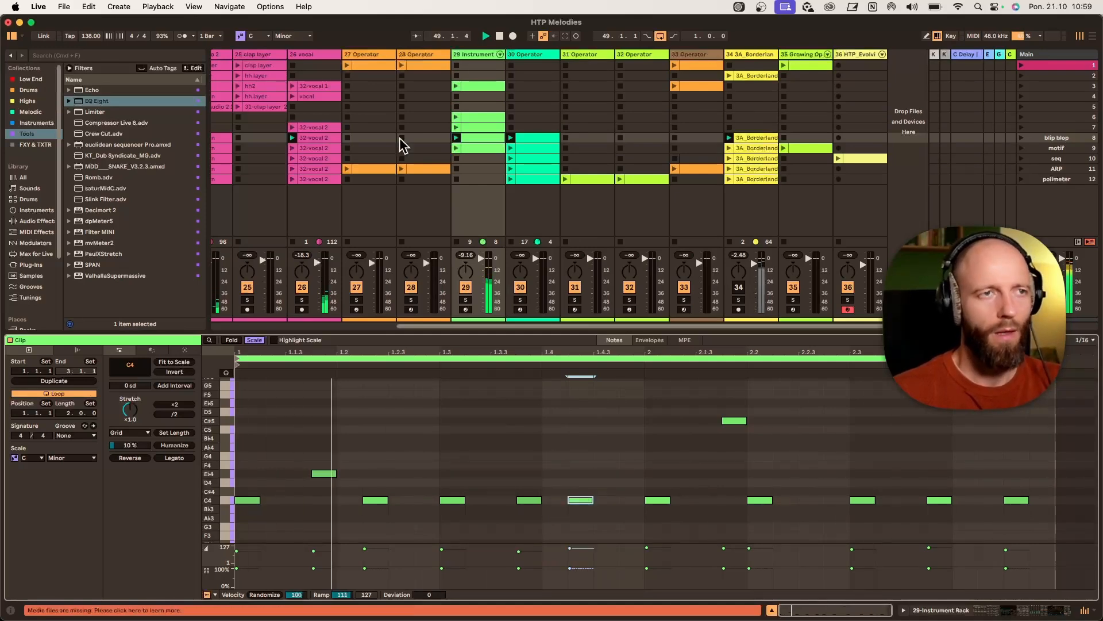
- Raise the instrument rack's Filter Freq macro on track 29 to about 292 Hz
left_click(474, 52)
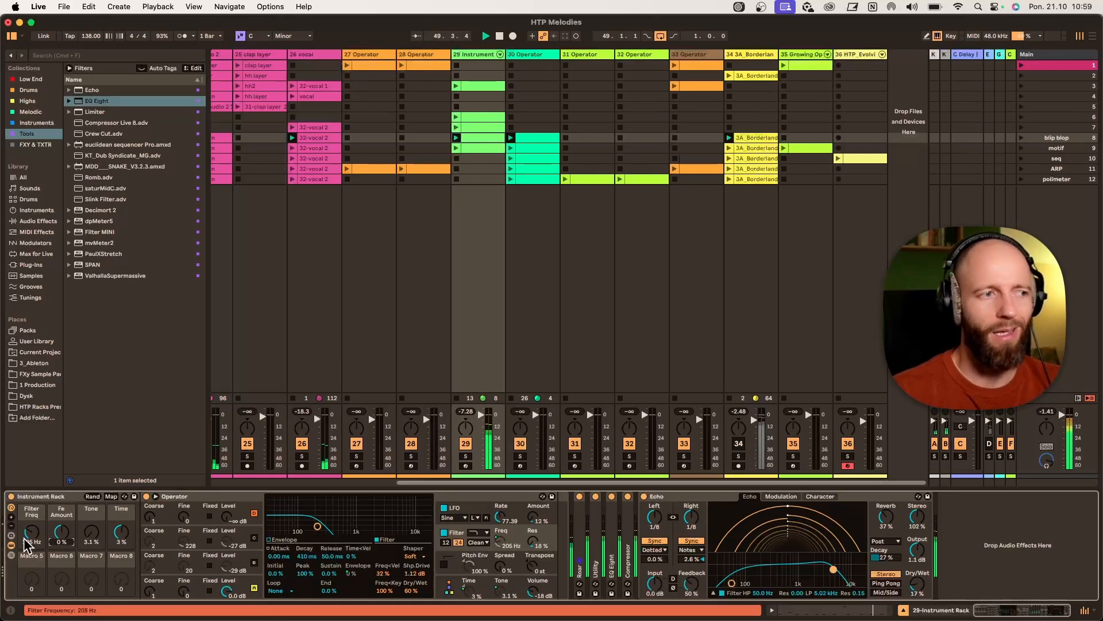
left_click_drag(28, 538, 27, 525)
- Raise the level of Operator's third oscillator to about -21 dB
left_click(254, 562)
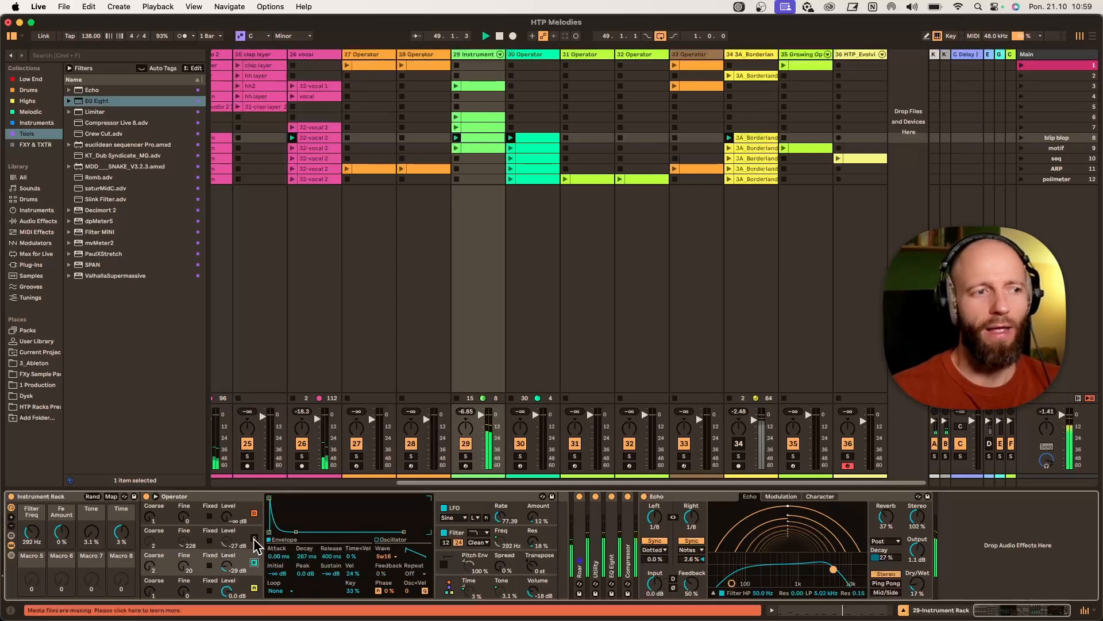
left_click(254, 537)
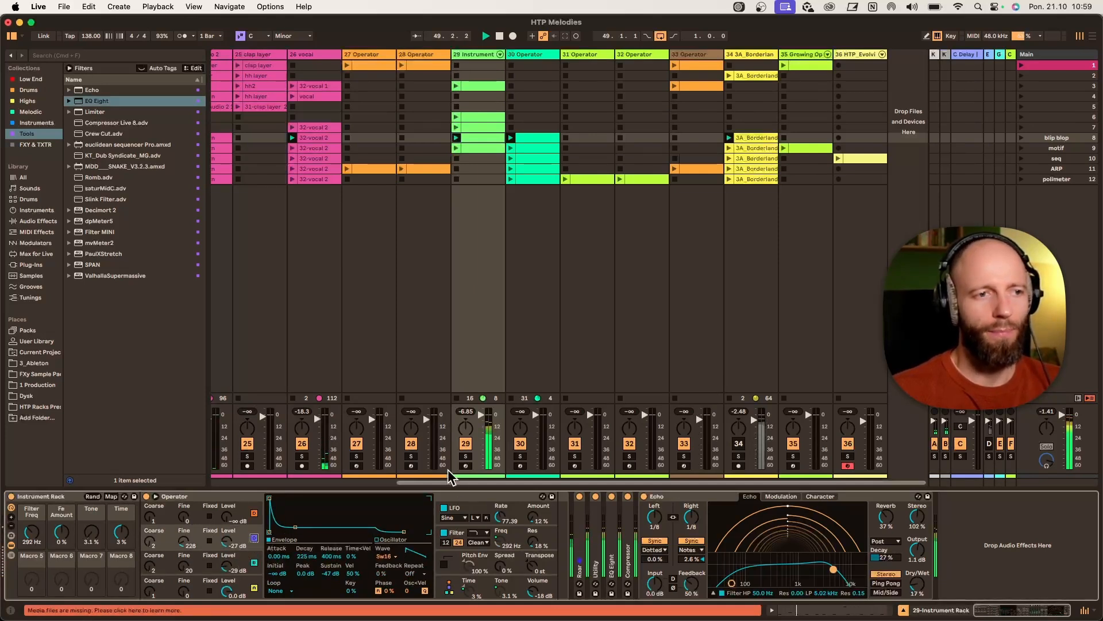
left_click(466, 456)
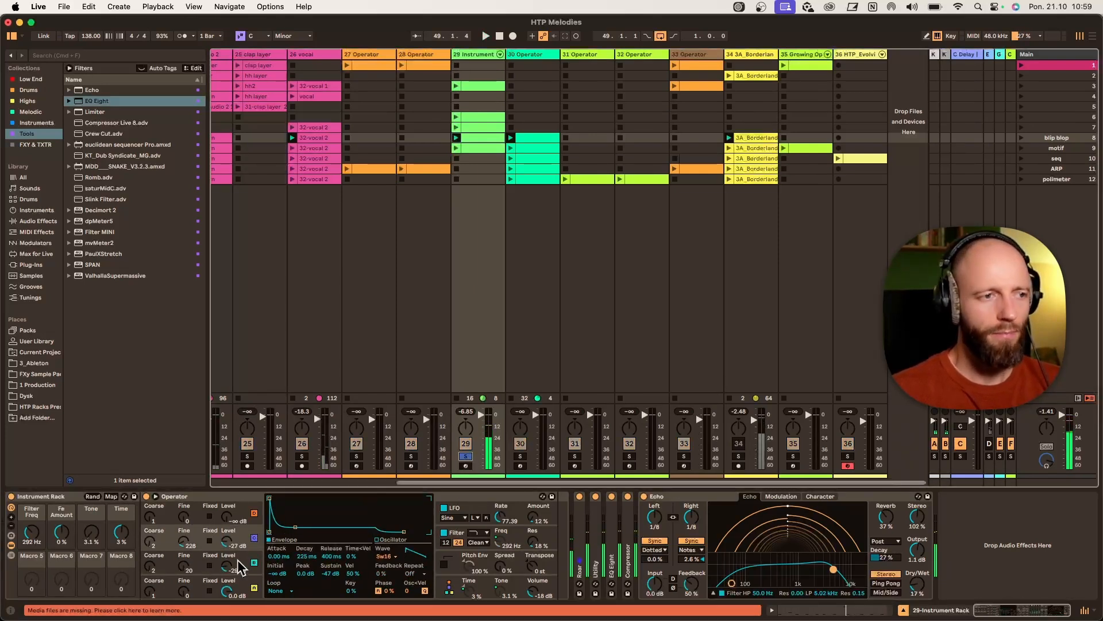
left_click_drag(229, 568, 227, 535)
- While playing, raise the Filter Freq macro and lower the Tone macro to about 5.5%
key("space")
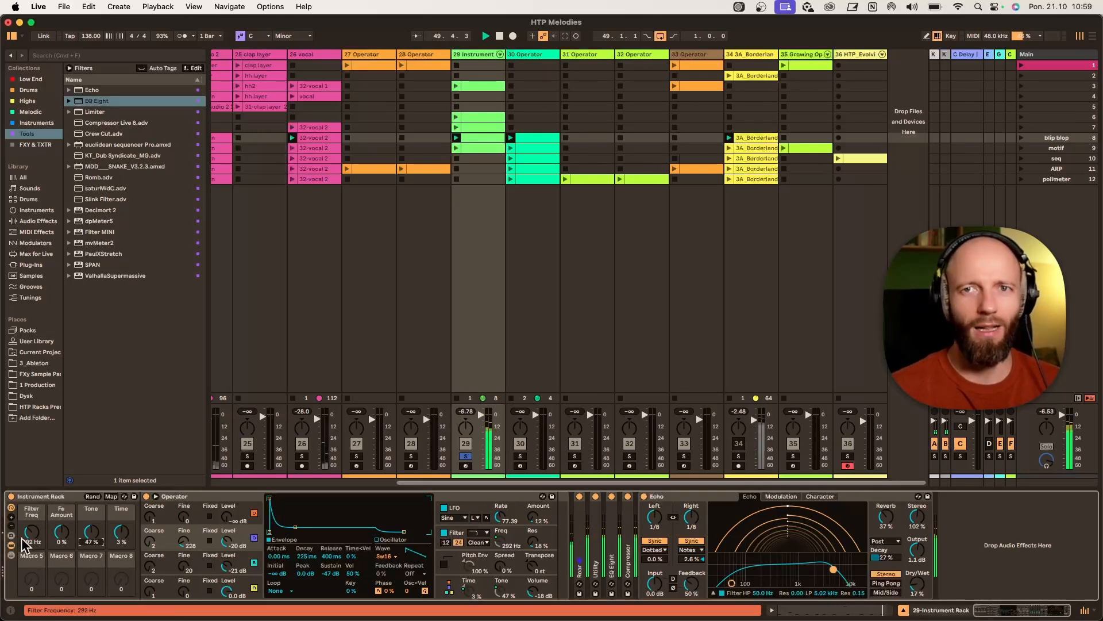
scroll(23, 544, "up", 3)
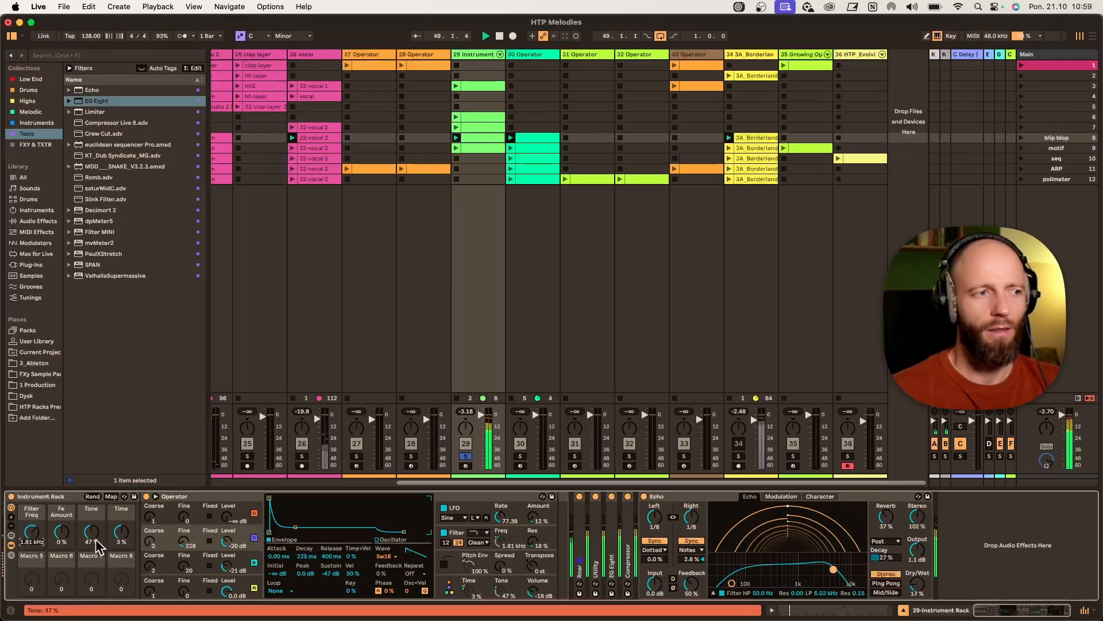
left_click_drag(94, 539, 93, 565)
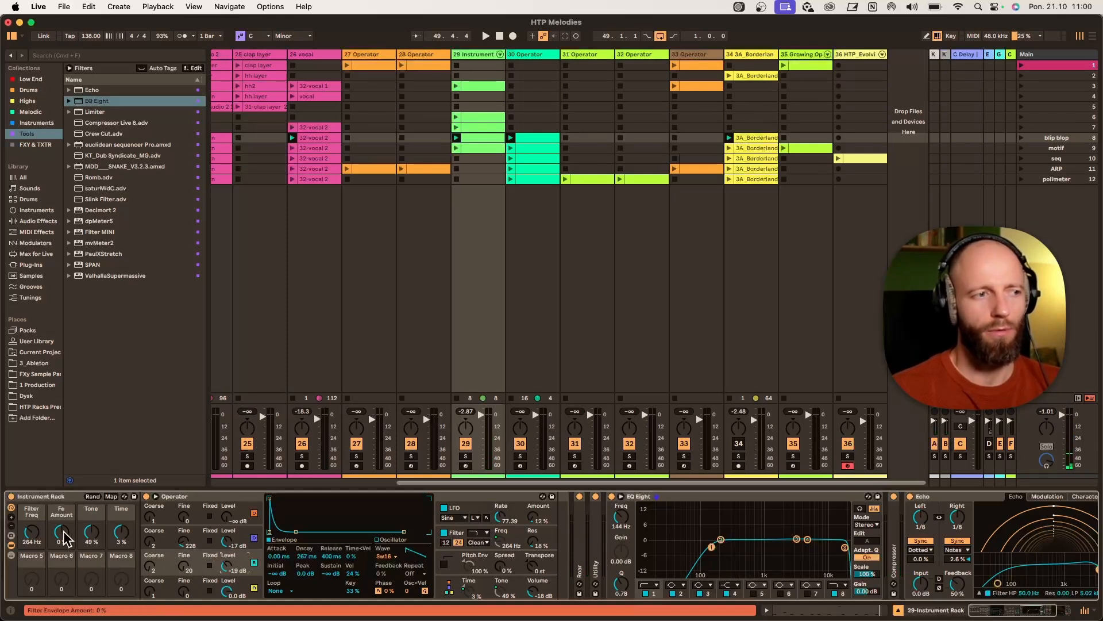
key("space")
left_click_drag(91, 533, 91, 580)
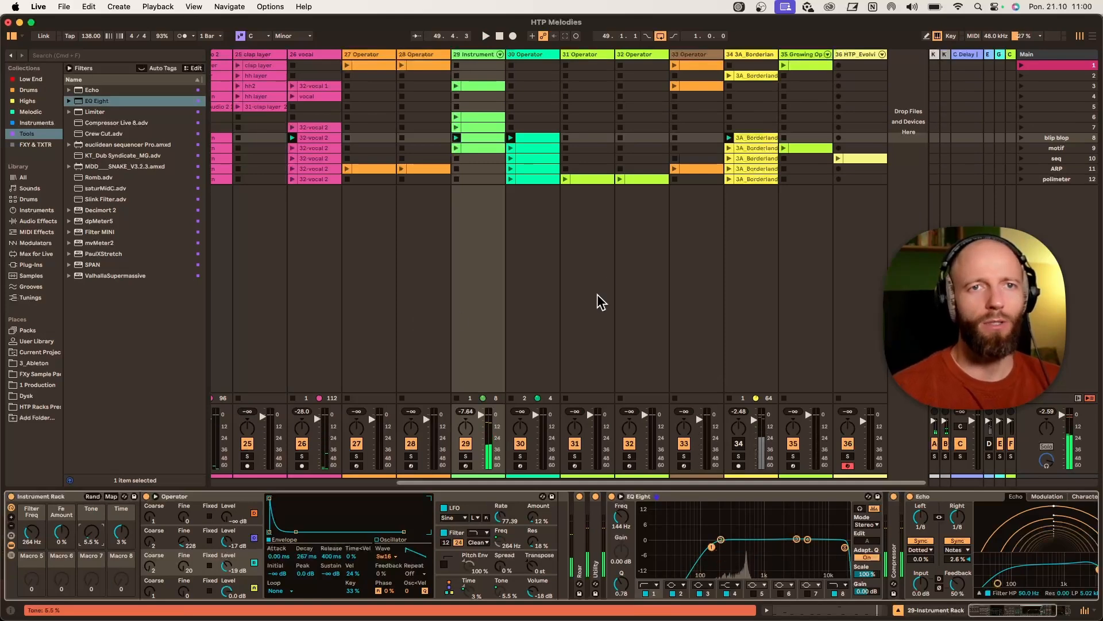
- Launch the motif scene to audition track 29 together with the other tracks
double_click(495, 148)
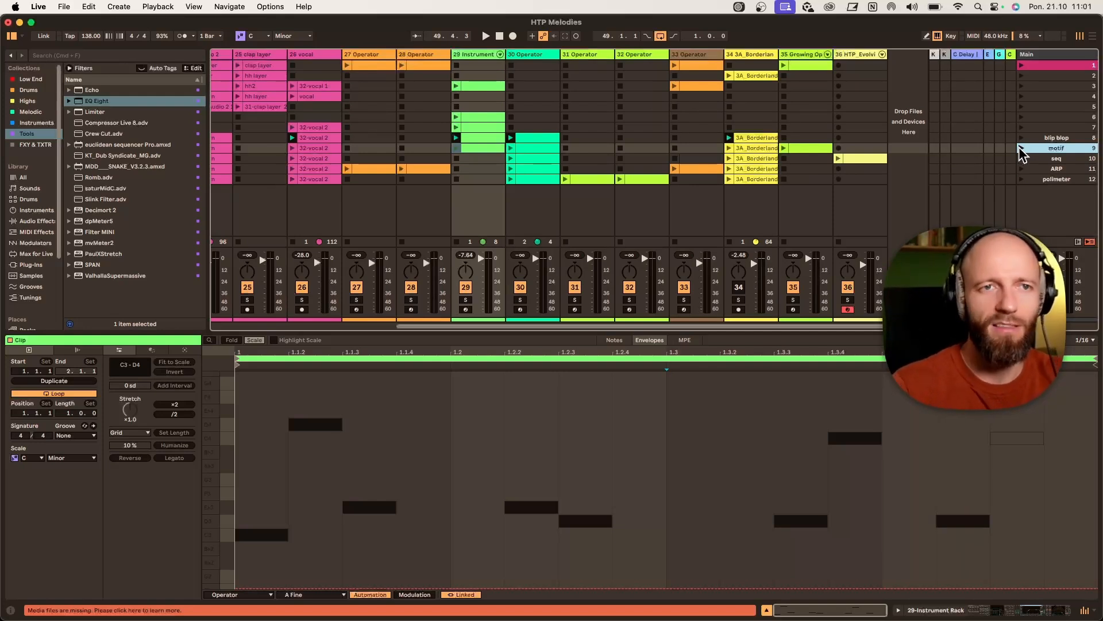
left_click(1021, 148)
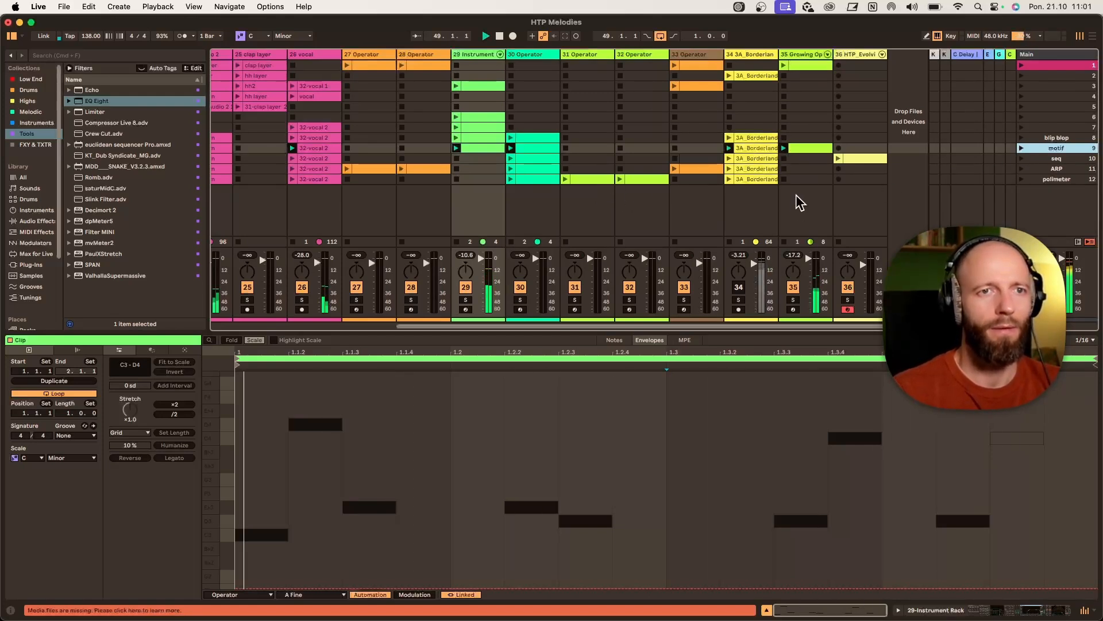
left_click(466, 288)
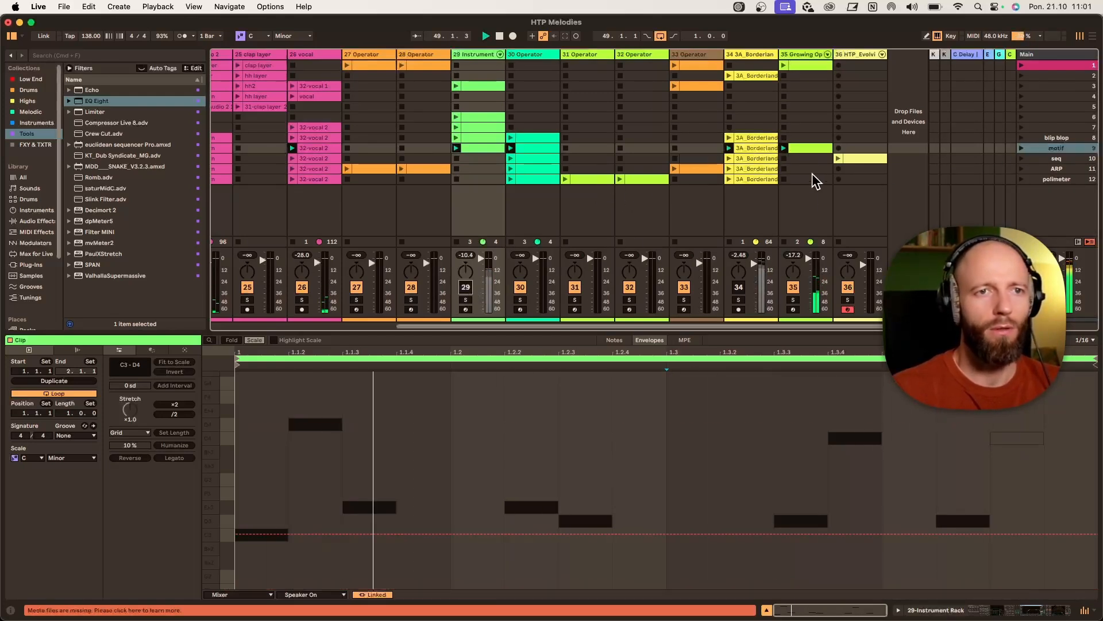
left_click(807, 150)
- Examine the Growing Operator track's devices and its long-note clip
left_click(800, 55)
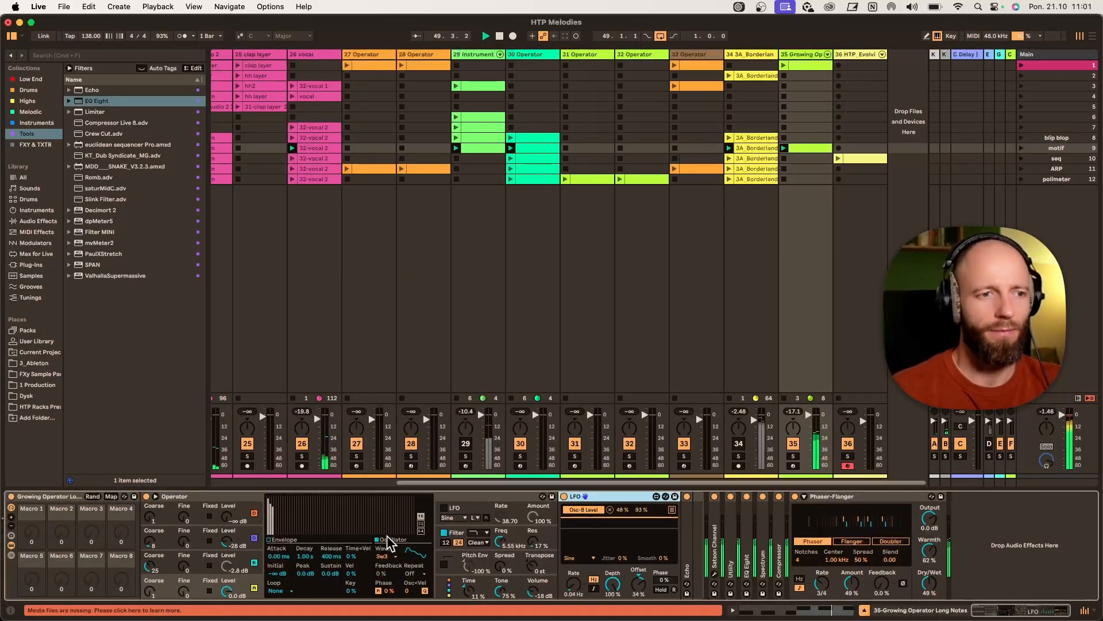
left_click_drag(641, 511, 558, 550)
double_click(811, 149)
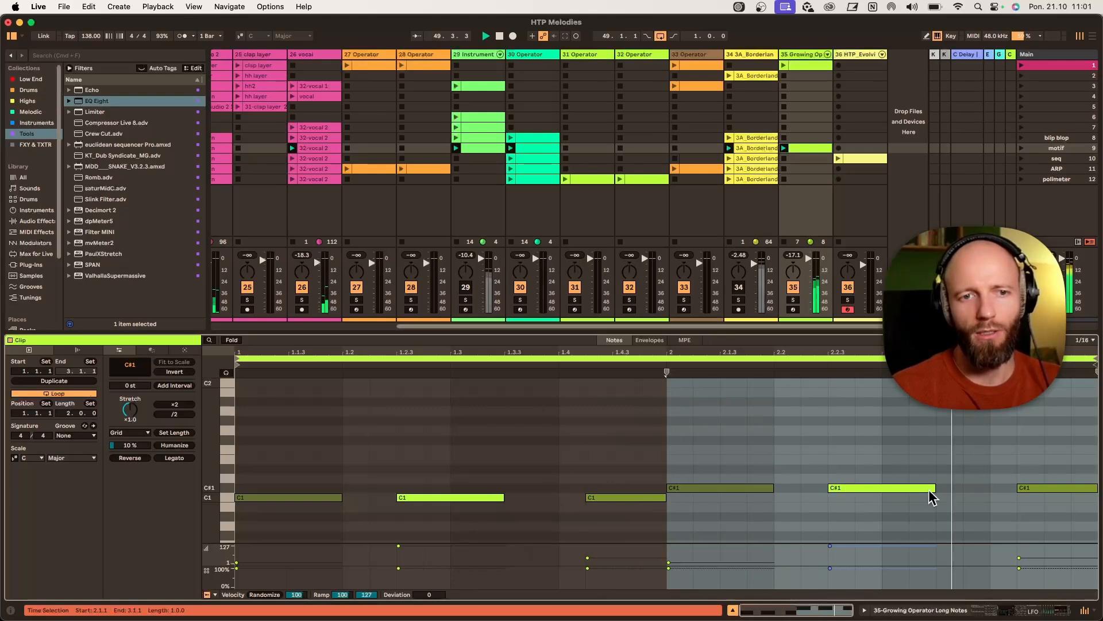
left_click(788, 53)
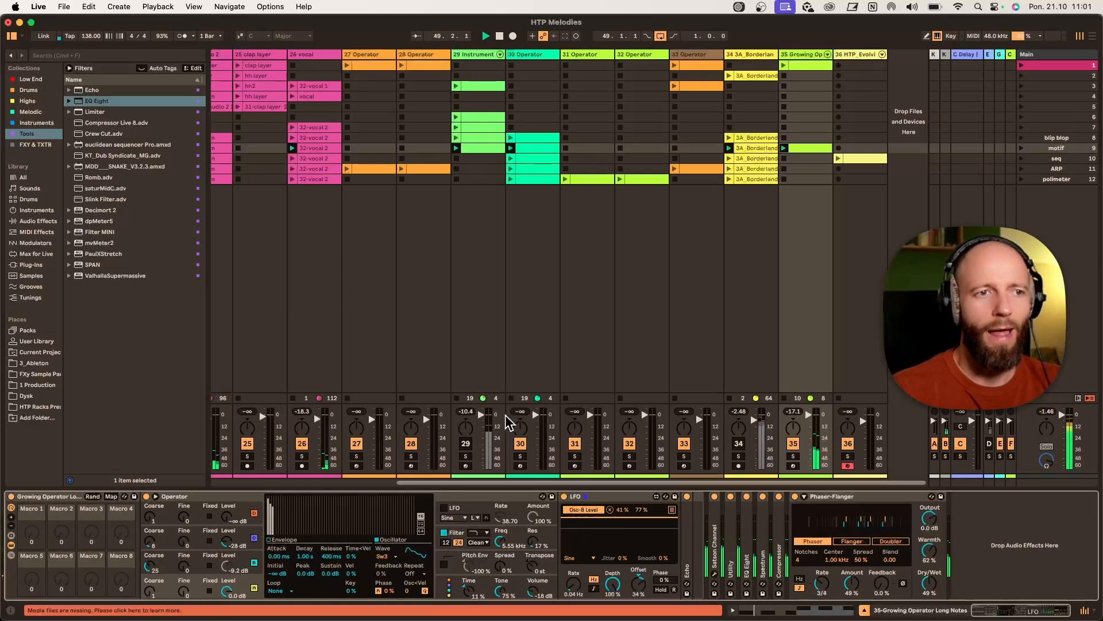
- Open track 29's motif clip in a larger note editor and set the velocity of the D3 note at 1.4.2 to 71
left_click(487, 74)
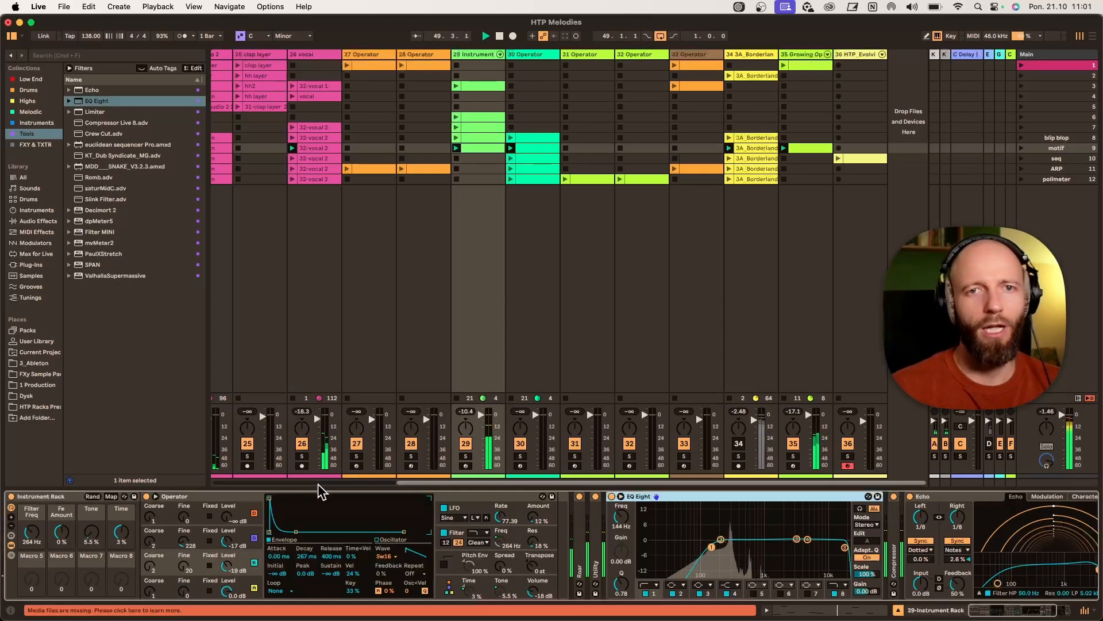
left_click(494, 148)
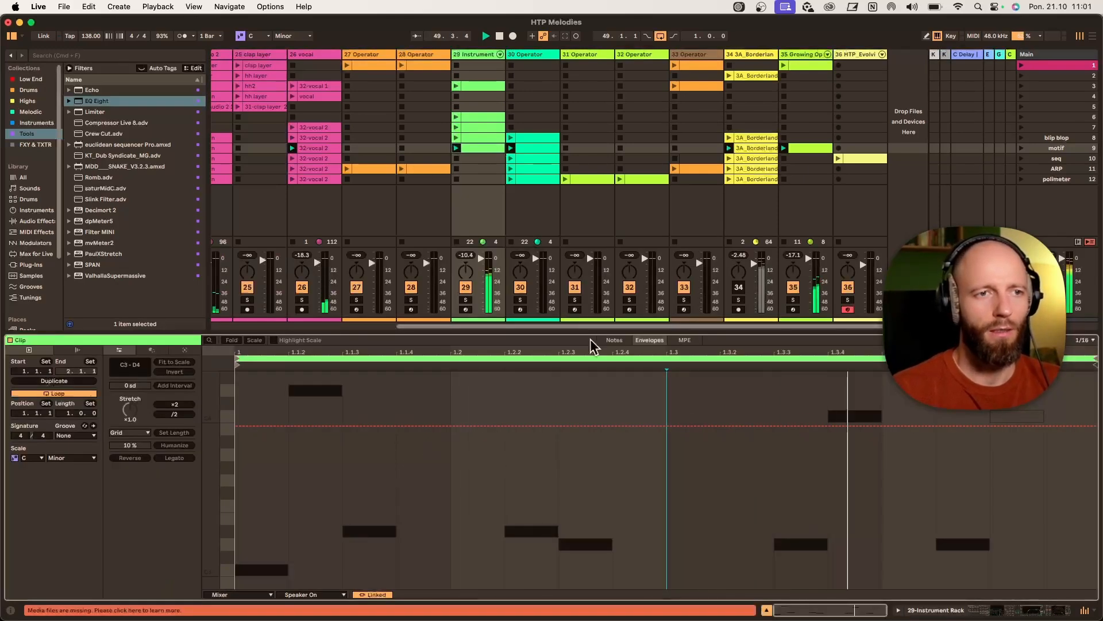
left_click(476, 480)
left_click_drag(210, 489, 211, 433)
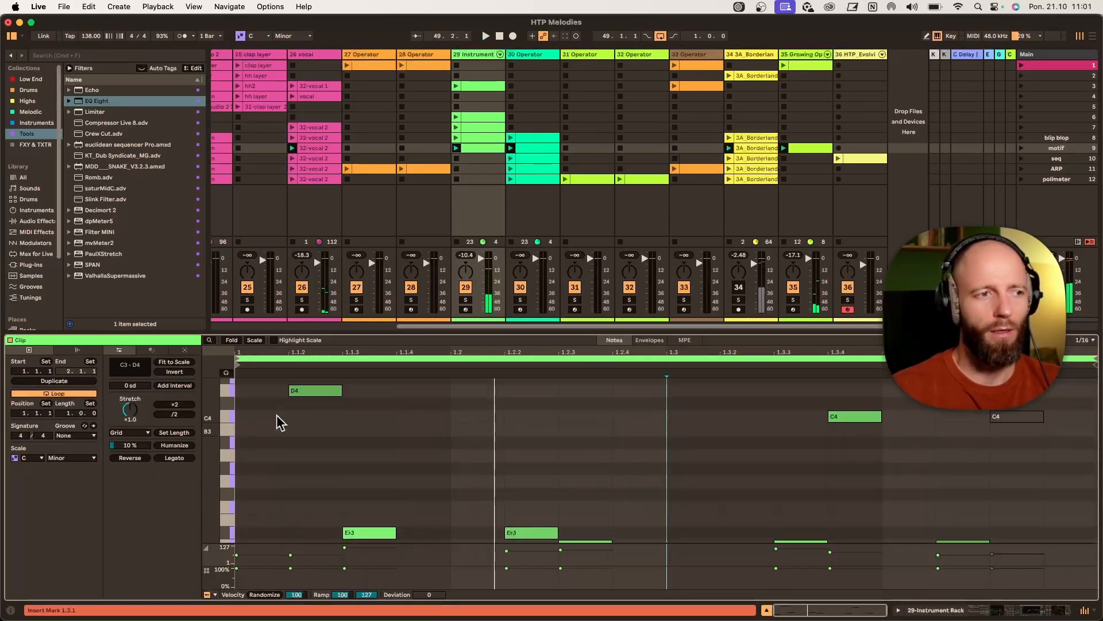
left_click(465, 300)
key("space")
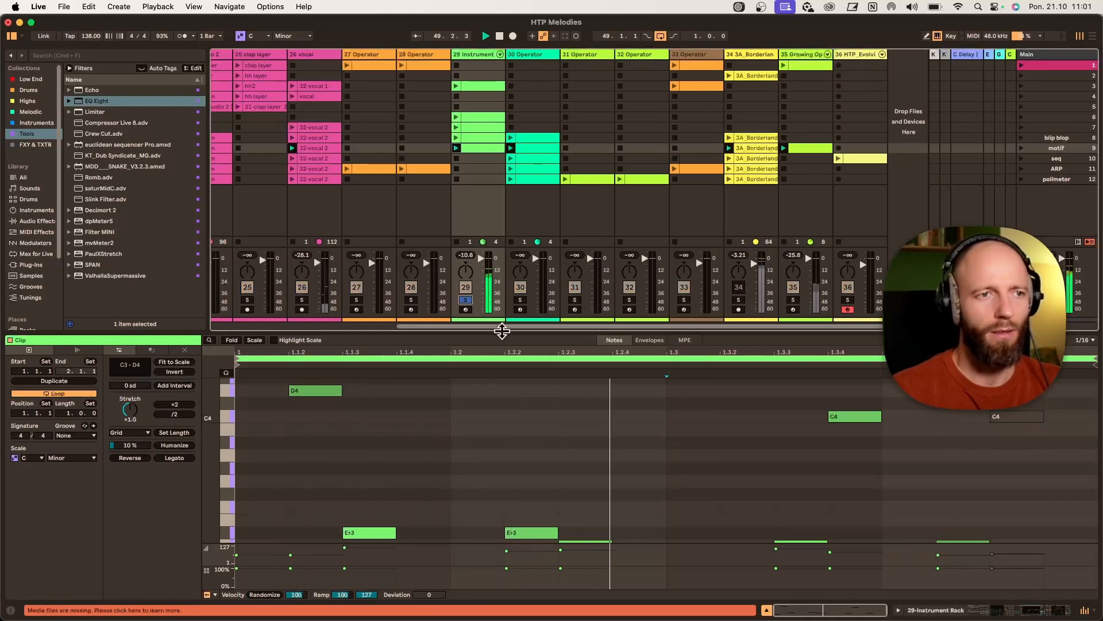
left_click_drag(500, 328, 517, 150)
left_click_drag(227, 391, 244, 322)
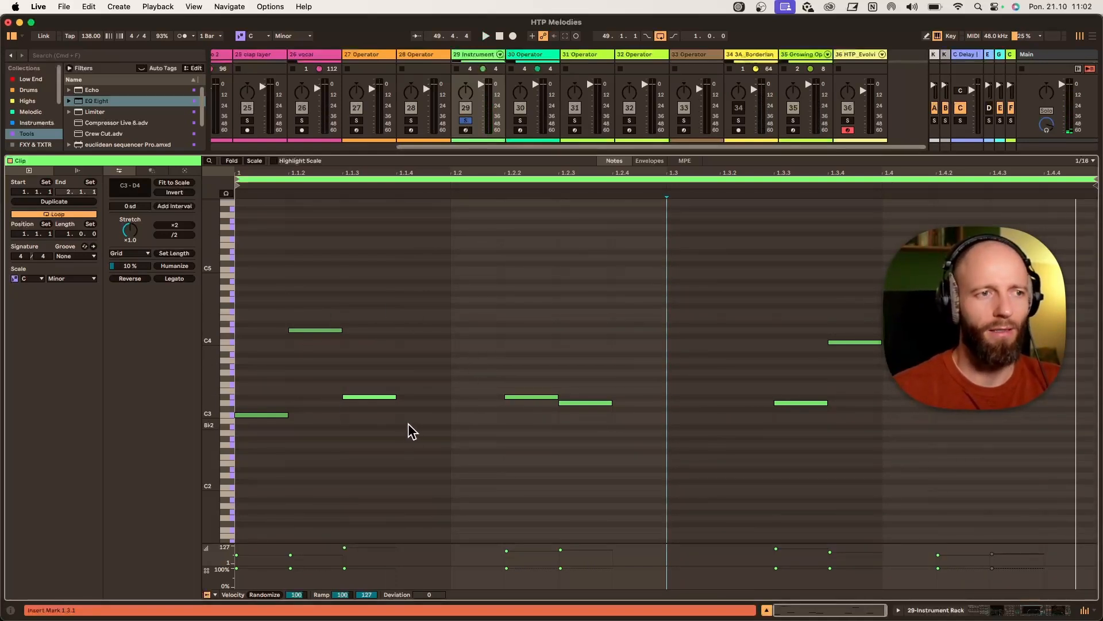
left_click_drag(222, 380, 213, 374)
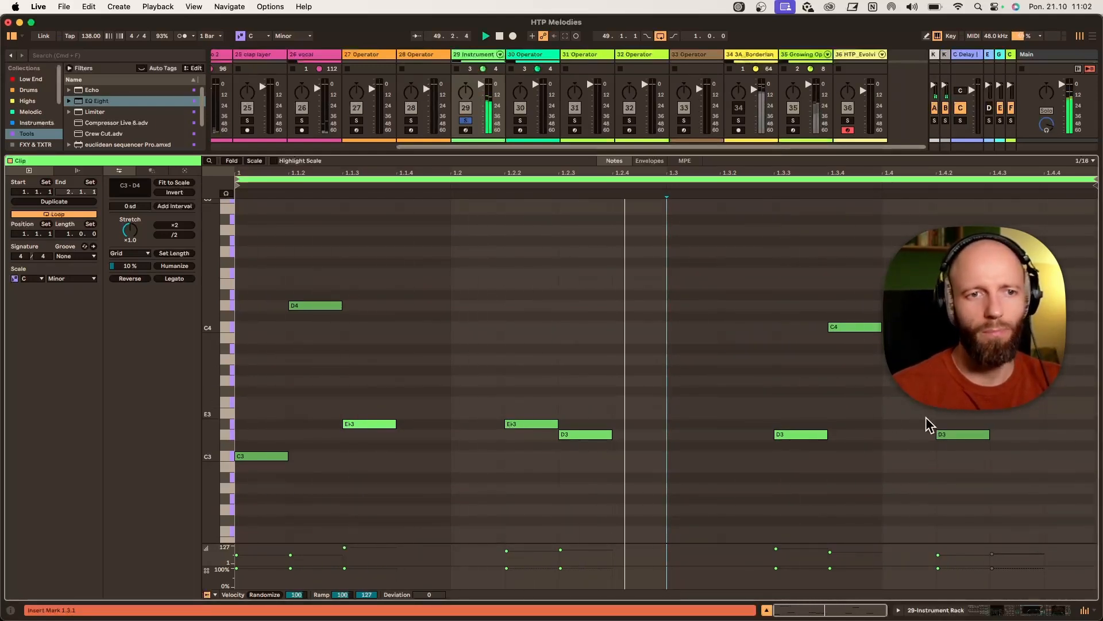
left_click(961, 434)
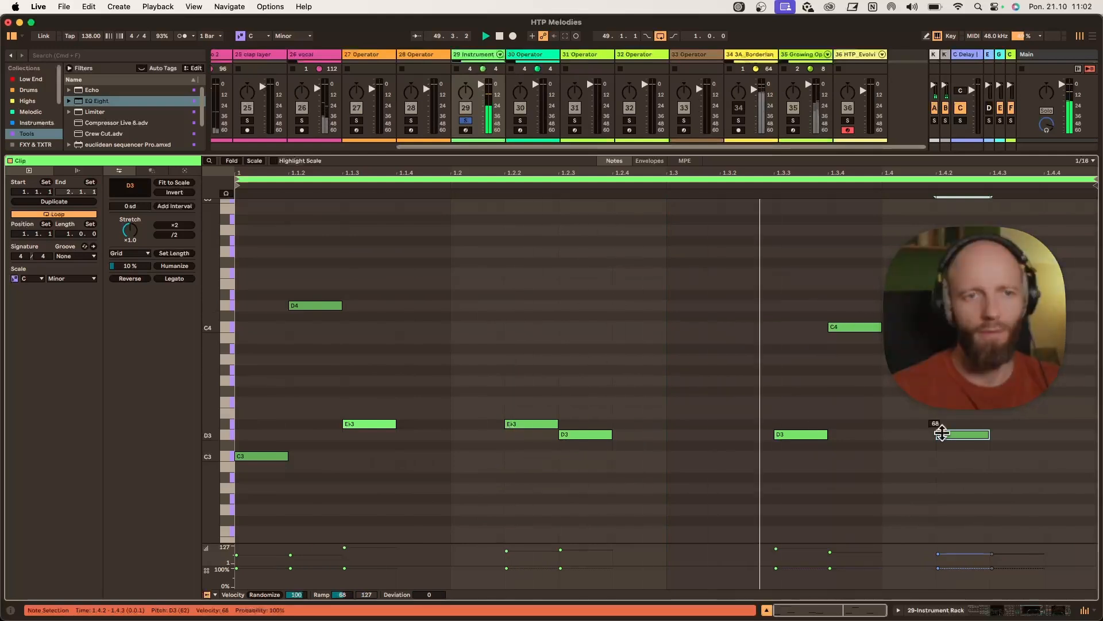
left_click_drag(940, 432, 941, 429)
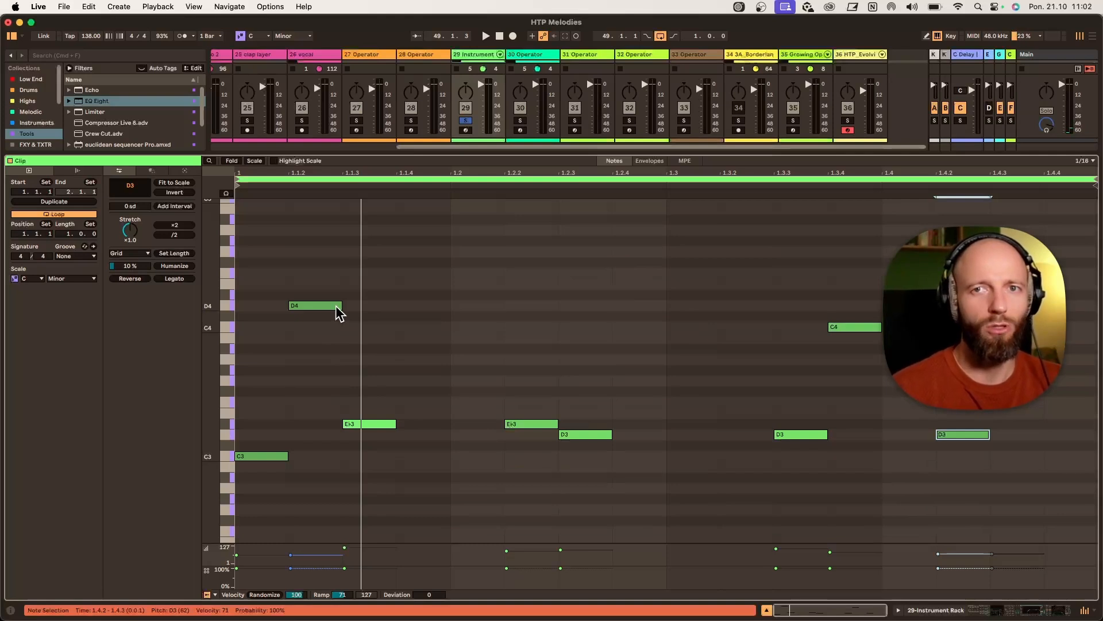
- Nudge the motif clip's D4 note, select its C4 note, and return to track 29's device chain in the session view
left_click_drag(333, 305, 332, 293)
left_click(854, 327)
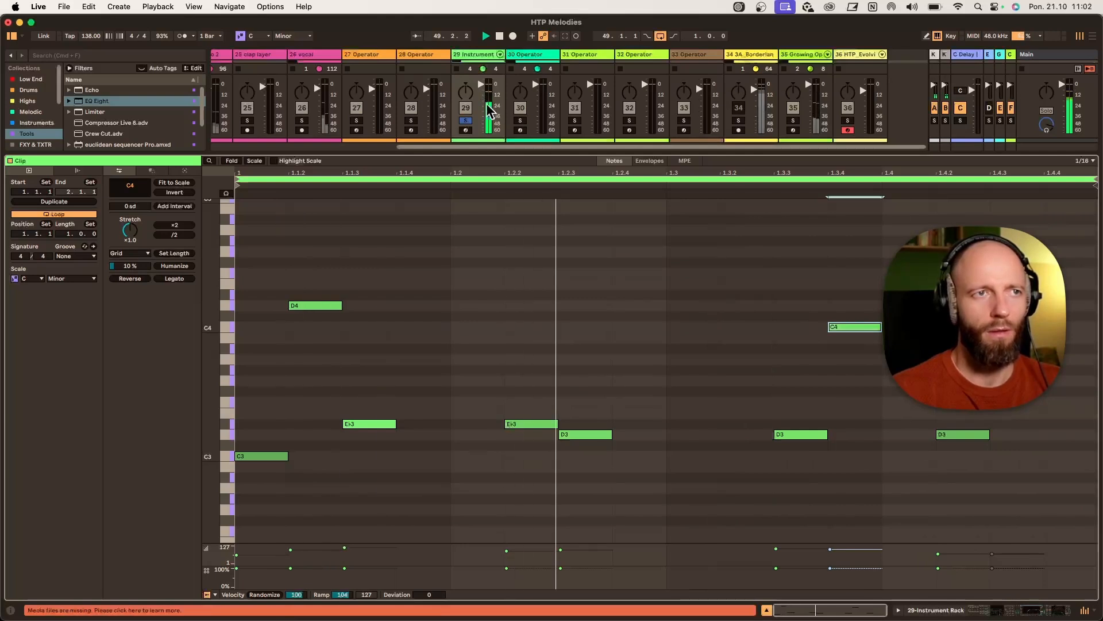
left_click(467, 121)
left_click(474, 58)
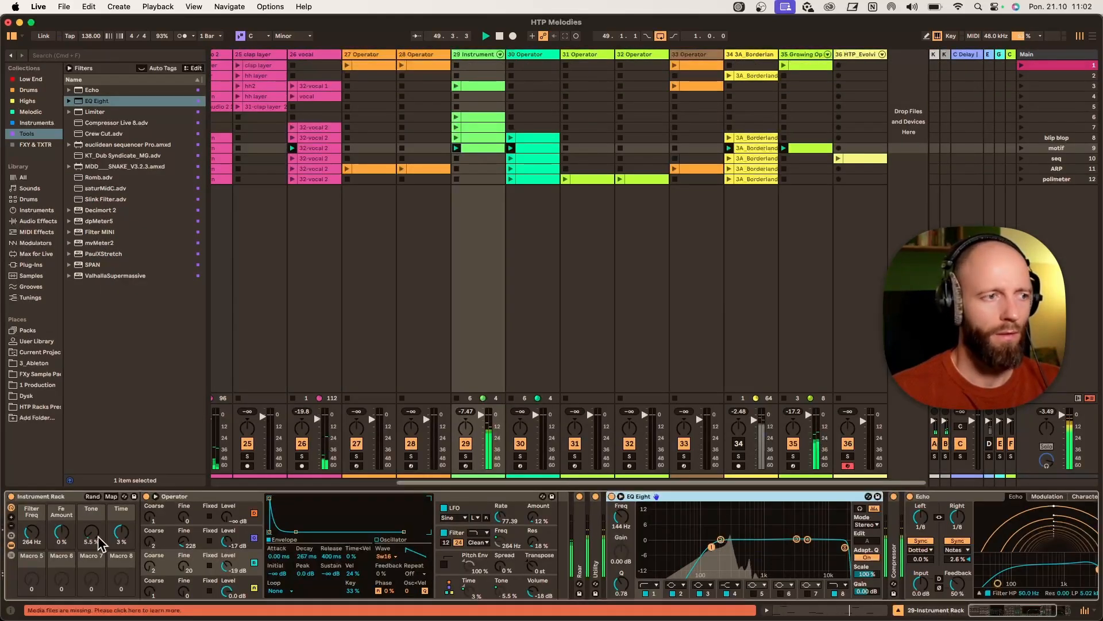
- Raise track 29's Filter Freq macro to about 307 Hz and set the Echo's Dry/Wet to 34%
left_click_drag(32, 532, 61, 523)
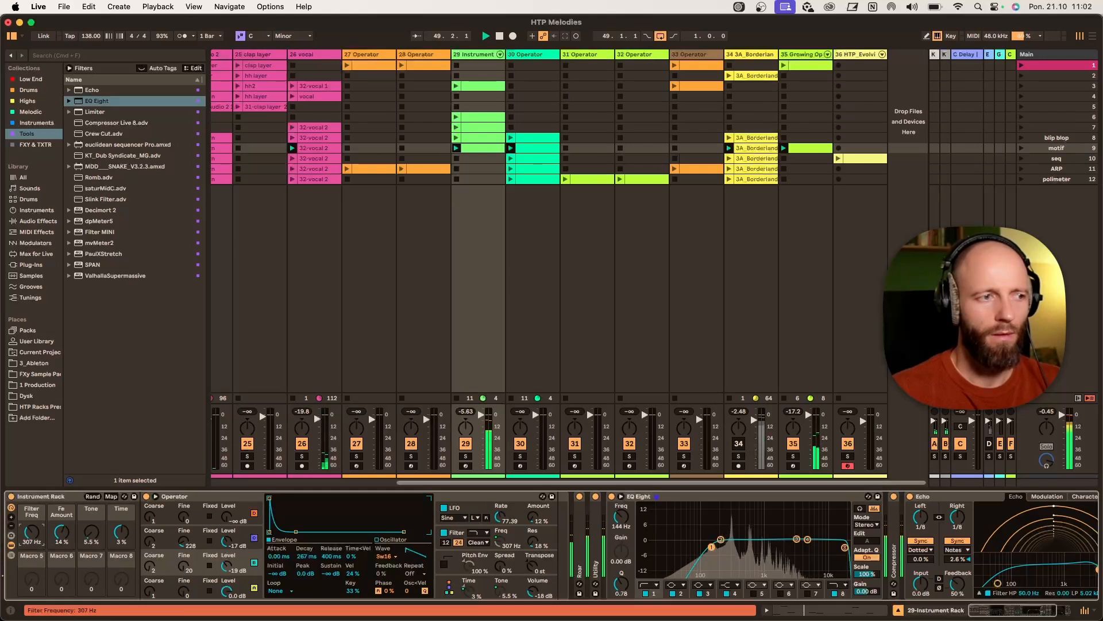
double_click(713, 497)
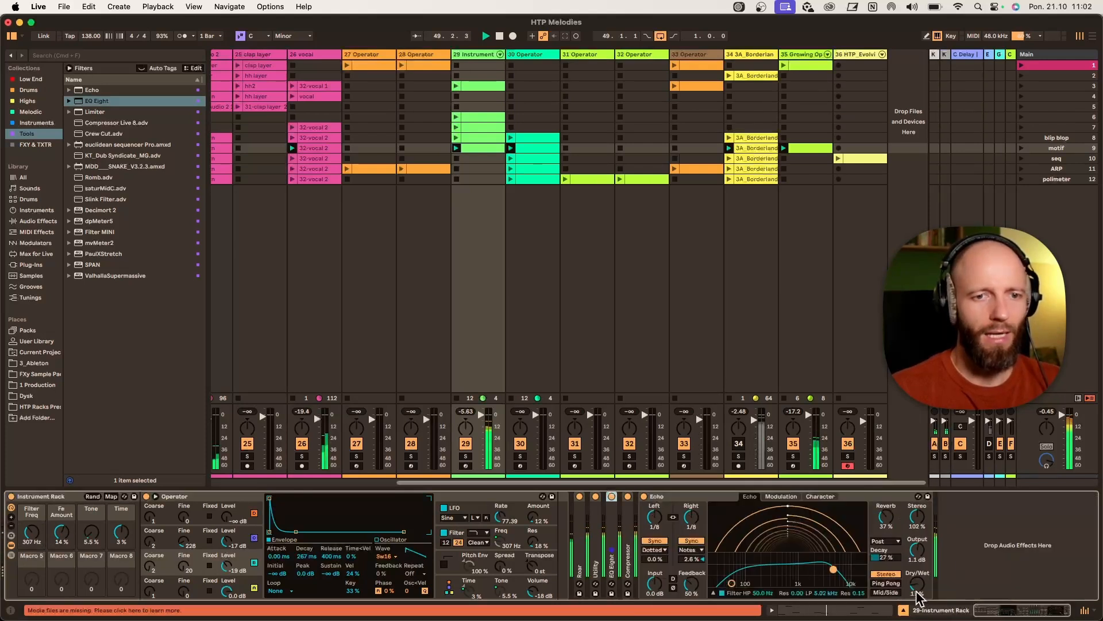
left_click_drag(916, 592, 916, 582)
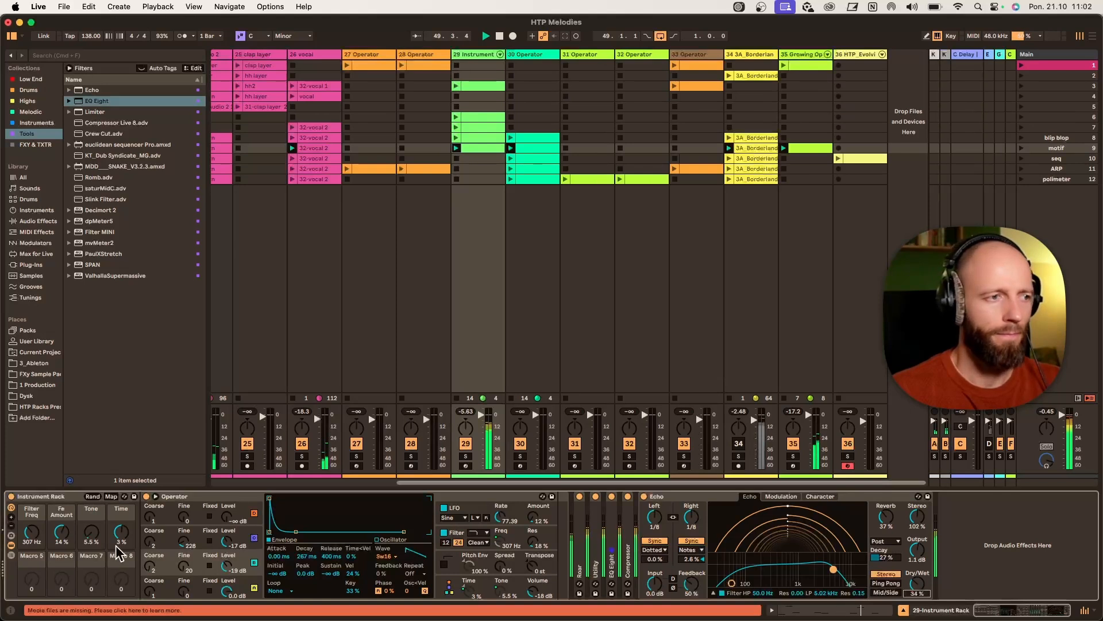
- Raise the Tone macro to 42%, the Filter Freq macro to about 340 Hz and Fe Amount to 22%
left_click_drag(91, 532, 90, 518)
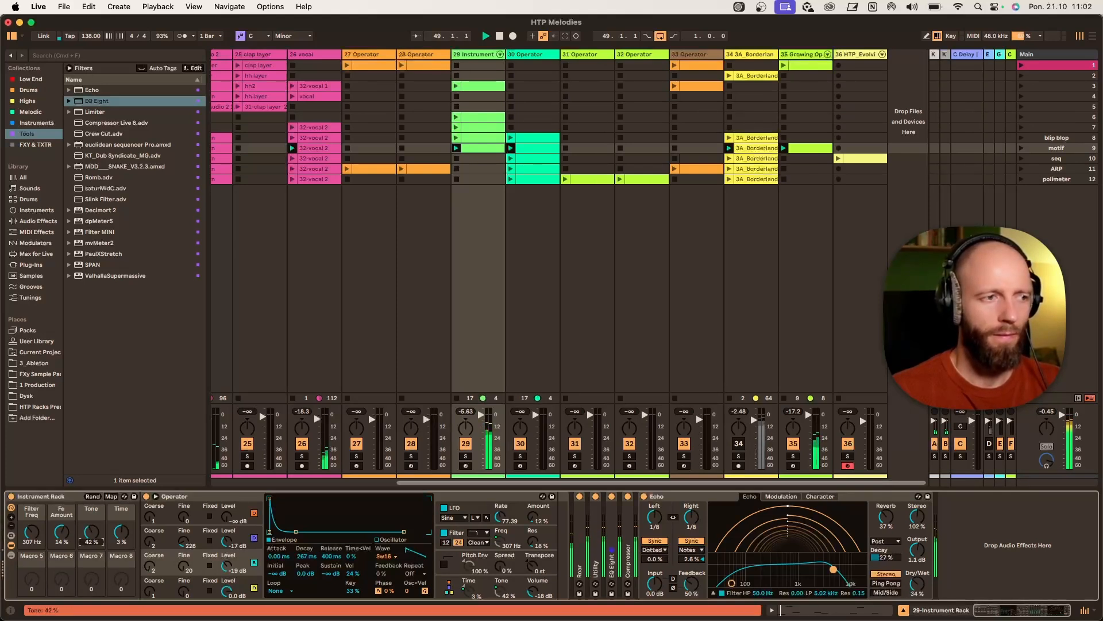
mouse_move(32, 532)
left_mouse_down()
mouse_move(32, 543)
mouse_move(32, 529)
left_mouse_up()
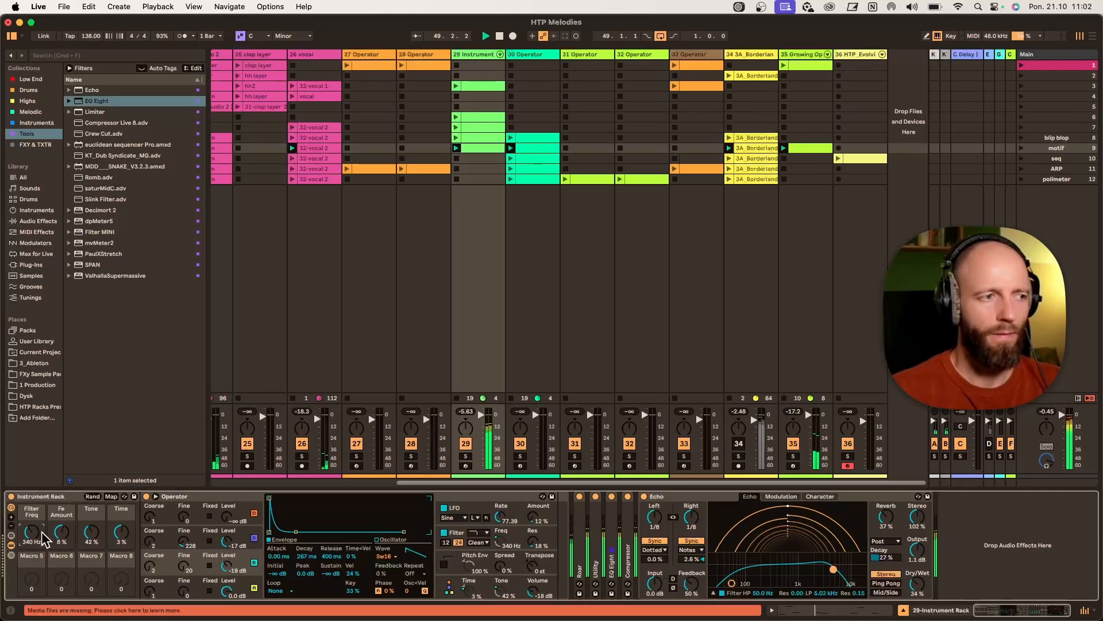
left_click(61, 533)
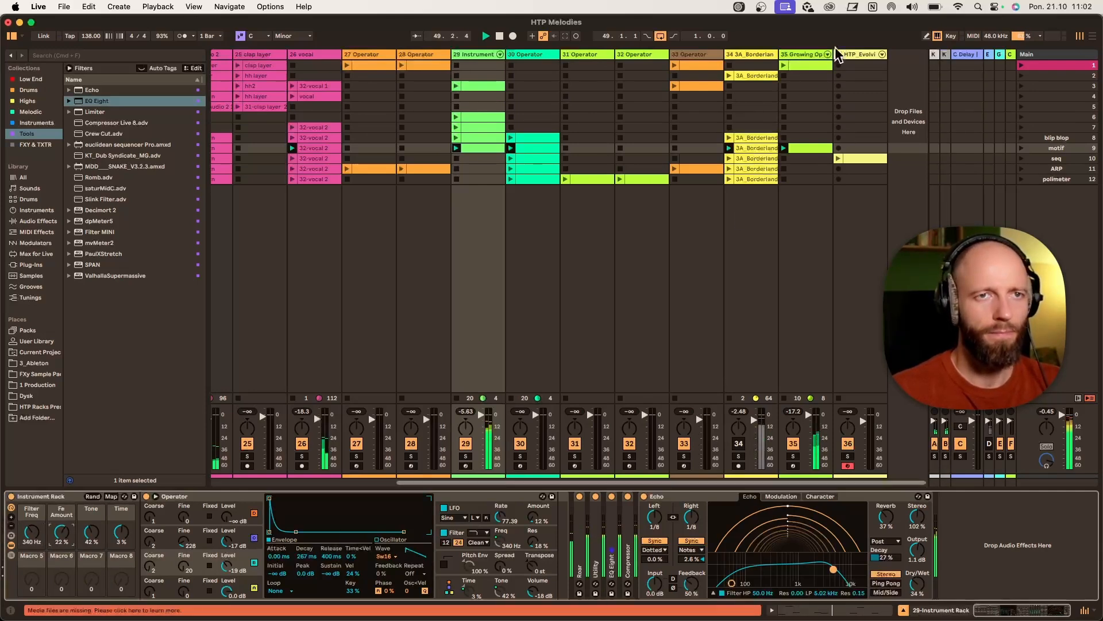
- Lower the LFO's Osc-B Level amount on the Growing Operator track to about 32% and go back to track 29
left_click(803, 59)
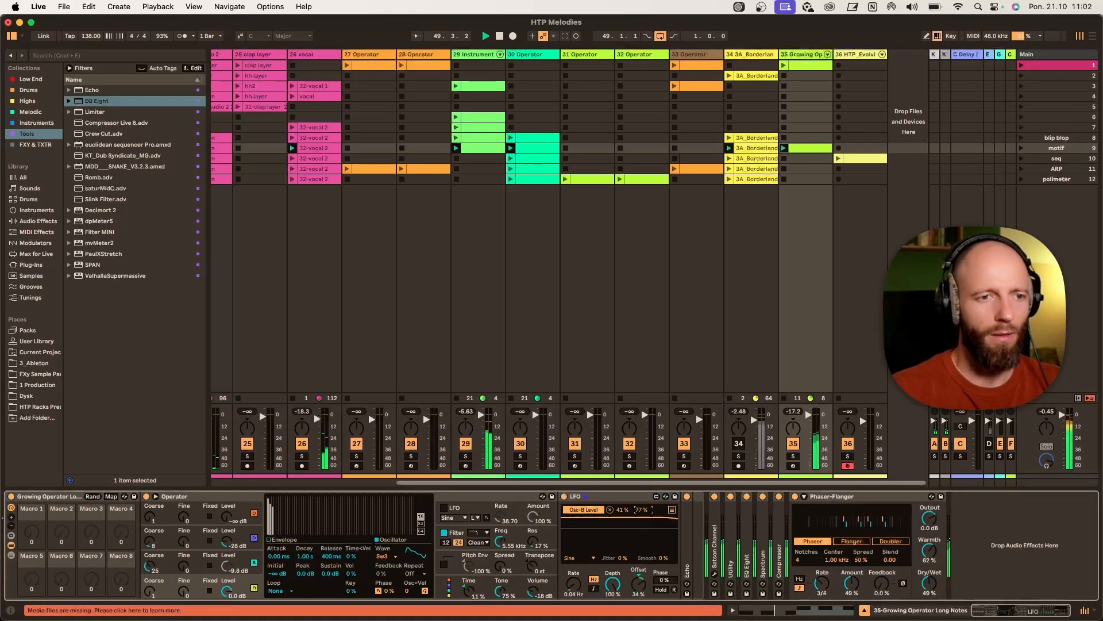
left_click_drag(642, 509, 622, 515)
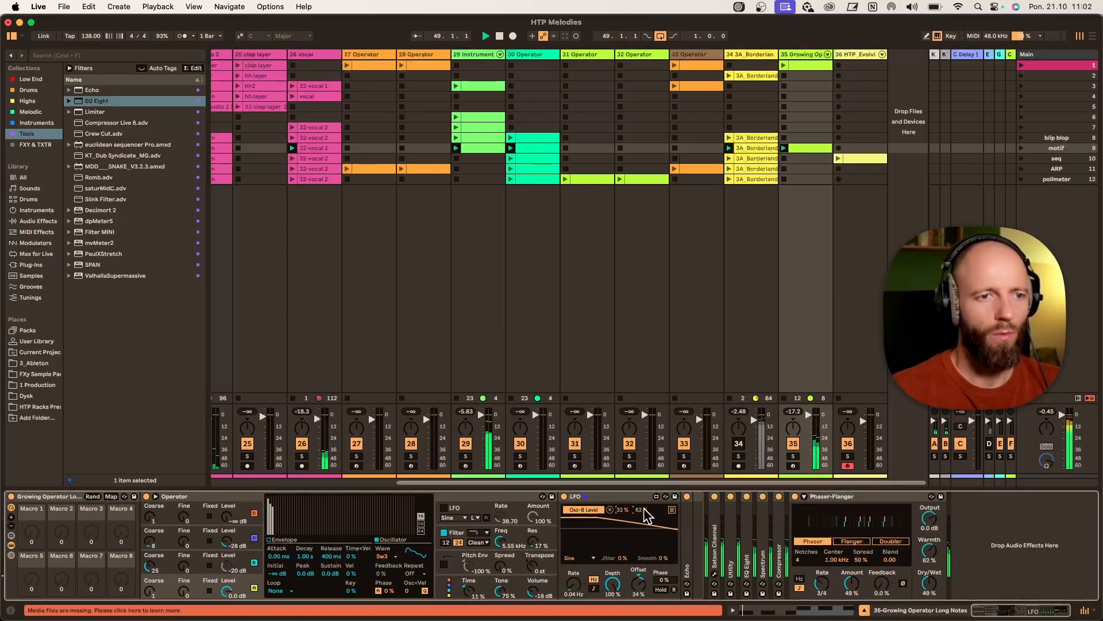
left_click(477, 56)
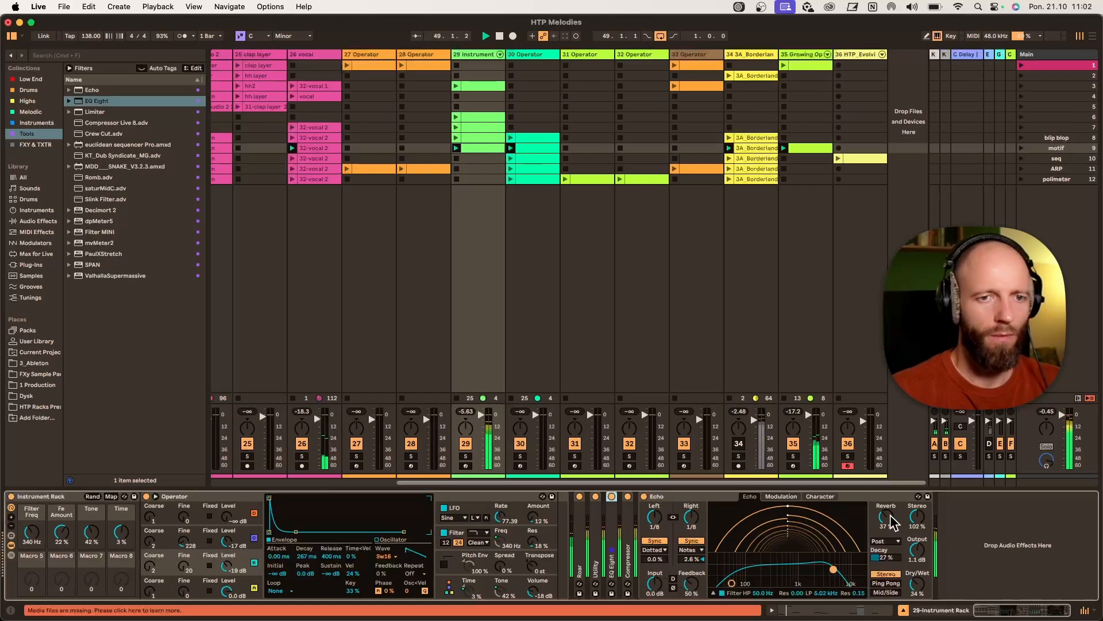
- Lower track 29's Tone macro to 30% and Fe Amount to 7%, with Filter Freq at 264 Hz
left_click_drag(91, 532, 91, 537)
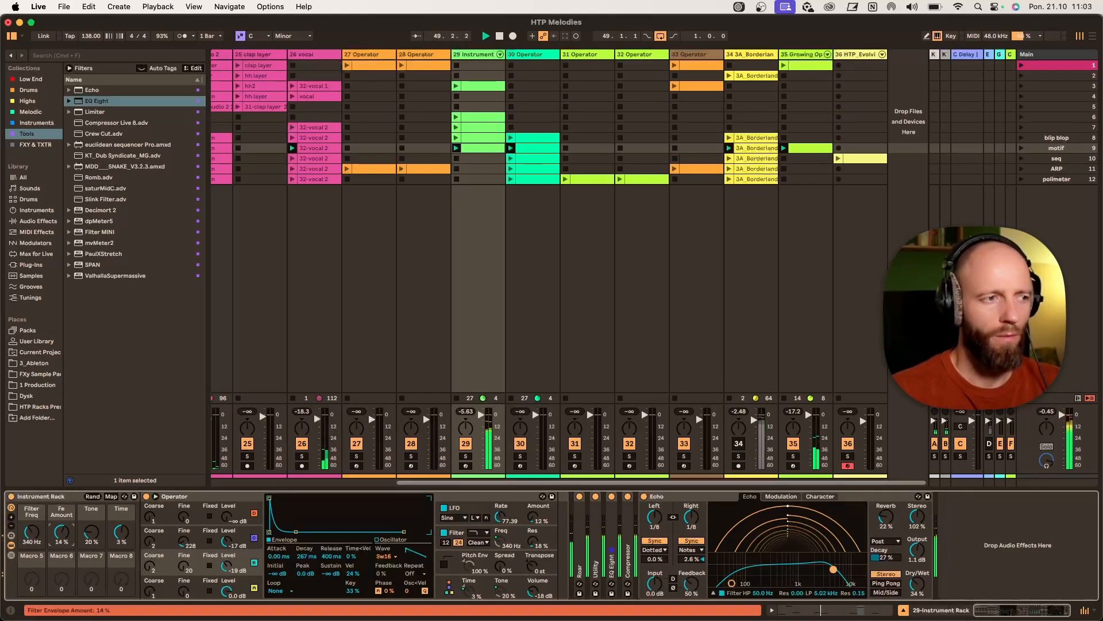
left_click(31, 532)
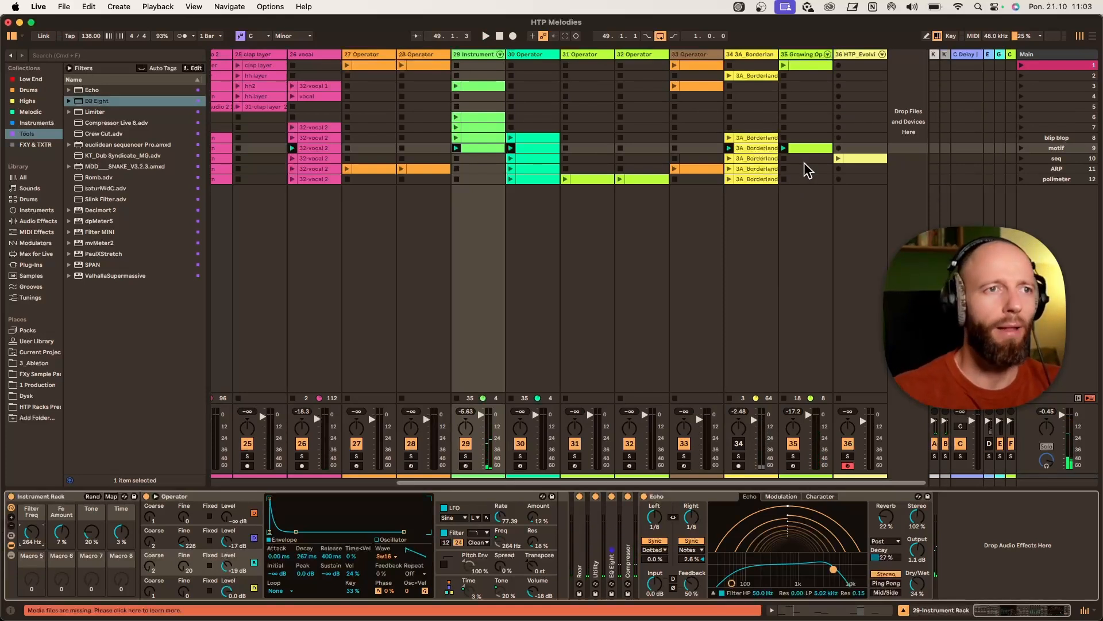
- Launch the seq scene and select track 30 to audition its Operator sound solo
left_click(1023, 158)
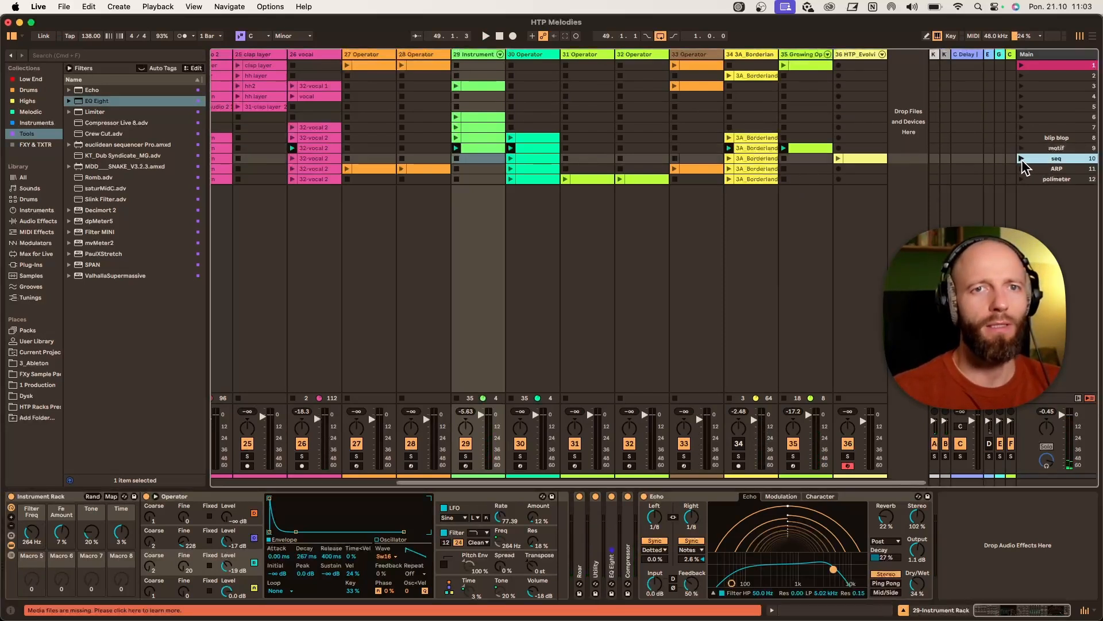
left_click(529, 55)
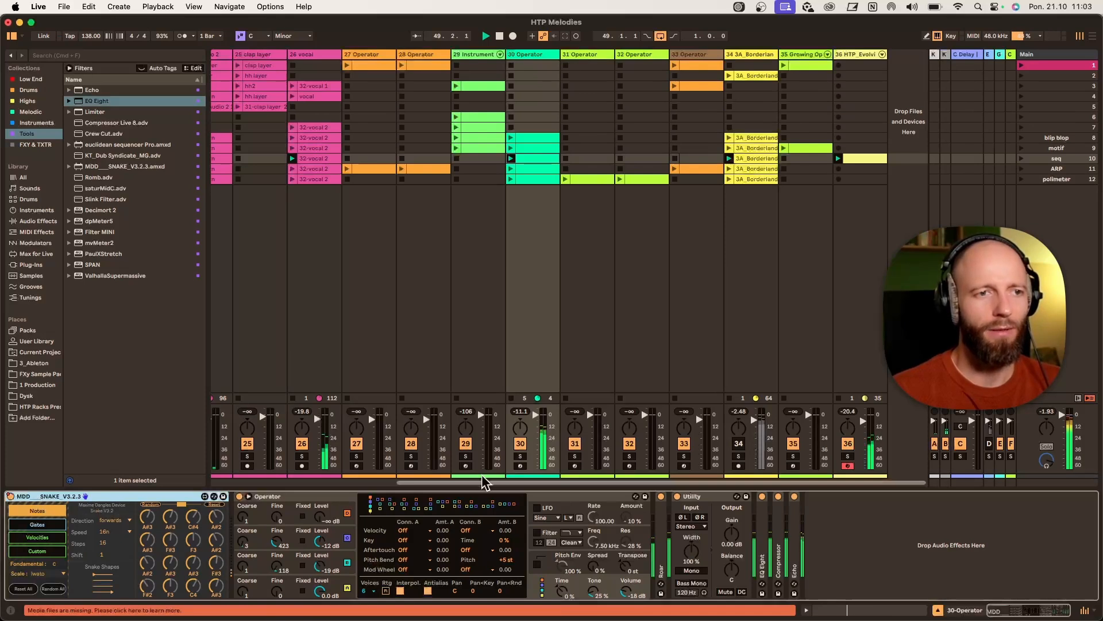
left_click(520, 457)
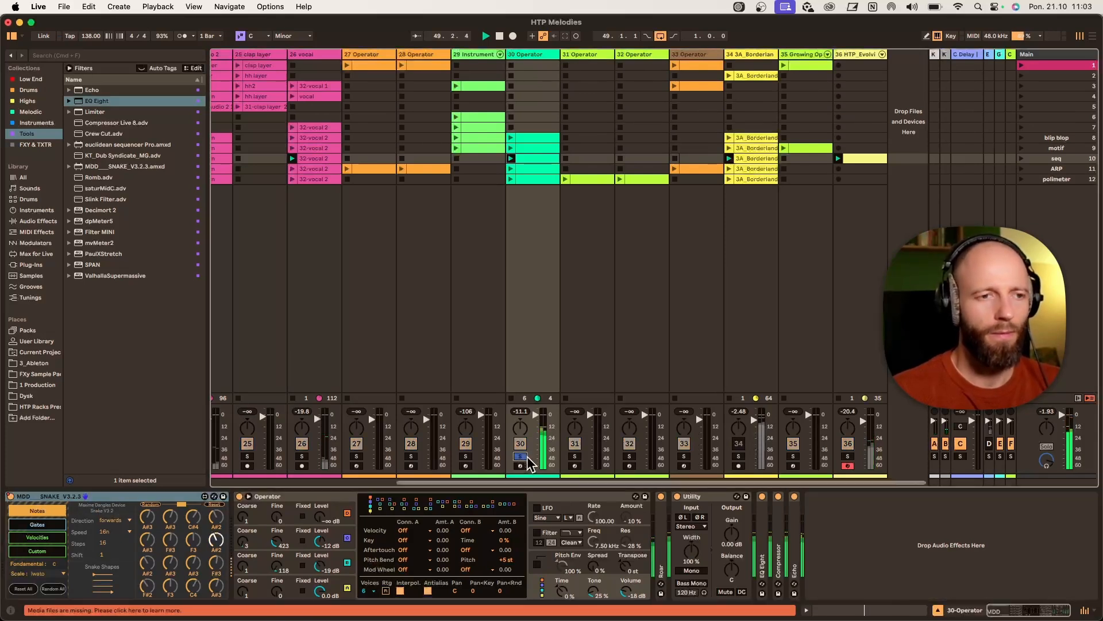
left_click(525, 457)
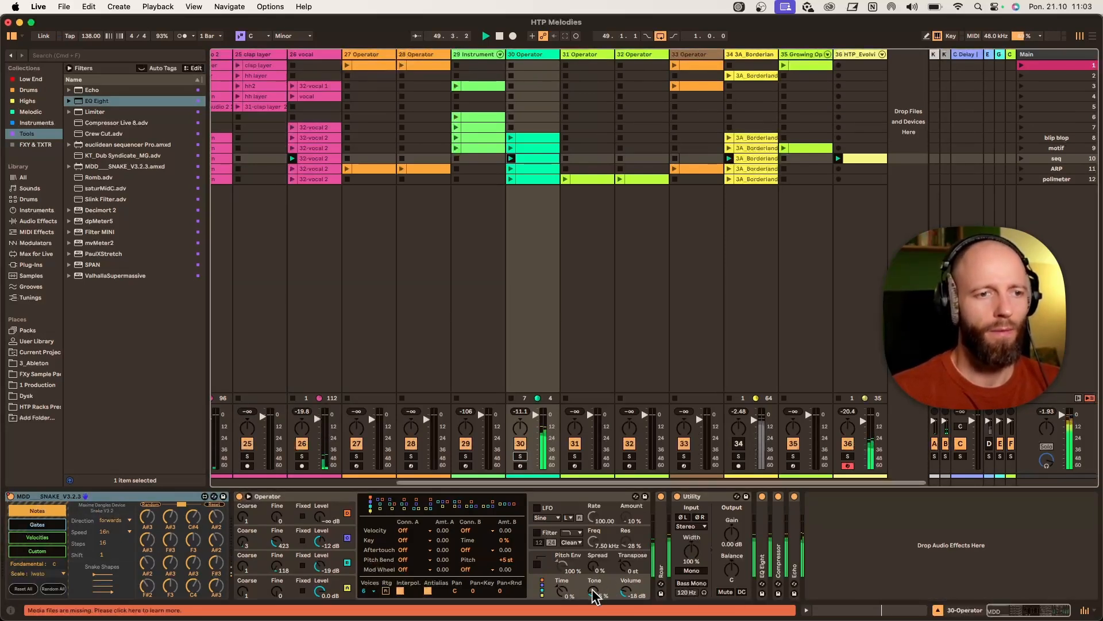
- Lower track 30's Operator Tone to about 5.6% and solo track 30
left_click_drag(594, 591, 594, 609)
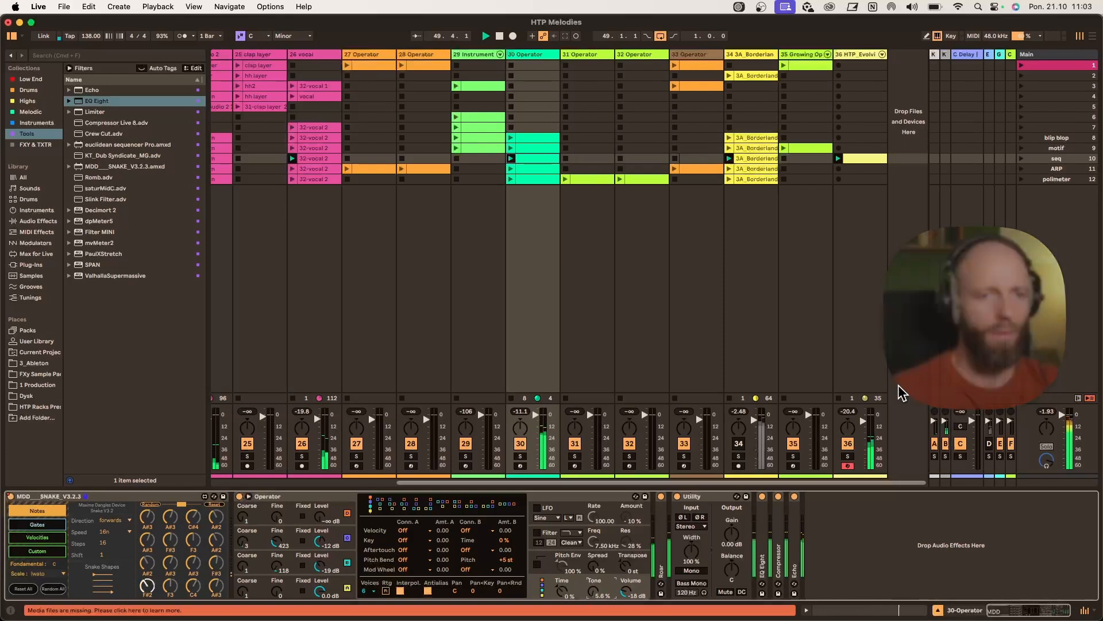
left_click_drag(861, 421, 861, 430)
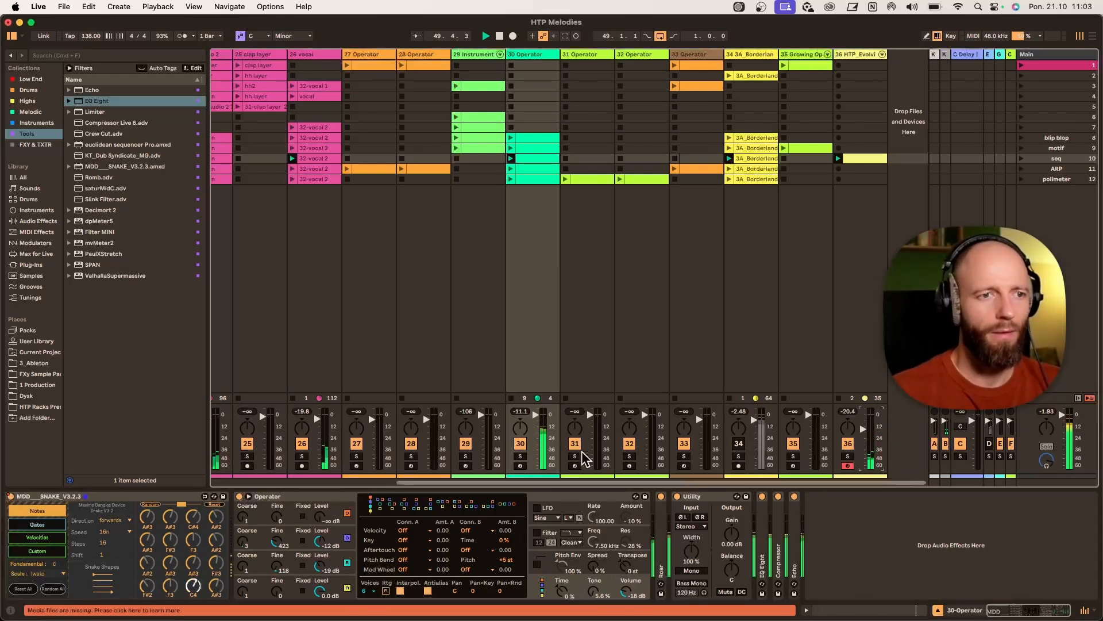
left_click(521, 456)
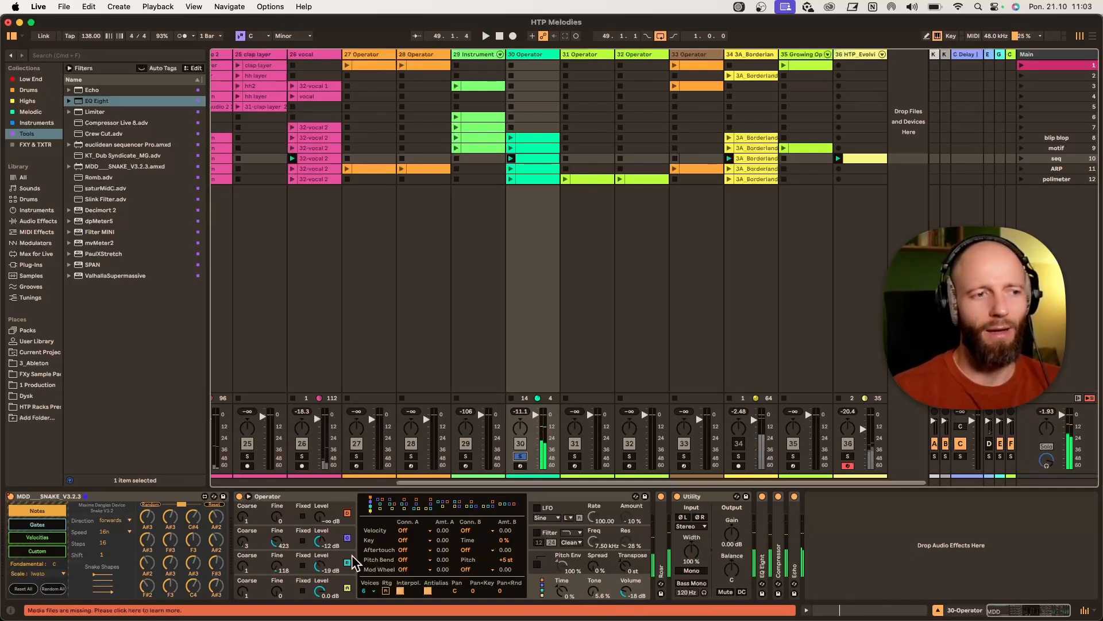
- Stop playback and shape an Operator oscillator envelope with about 9.72 ms attack and 579 ms decay
key("space")
left_click(356, 589)
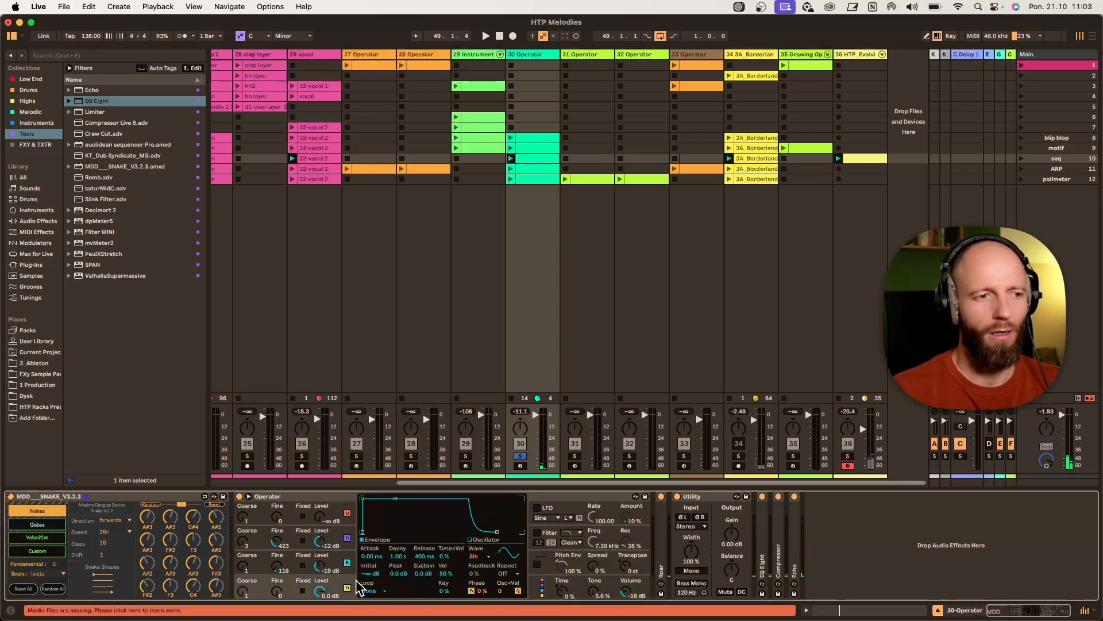
left_click(344, 554)
left_click(349, 545)
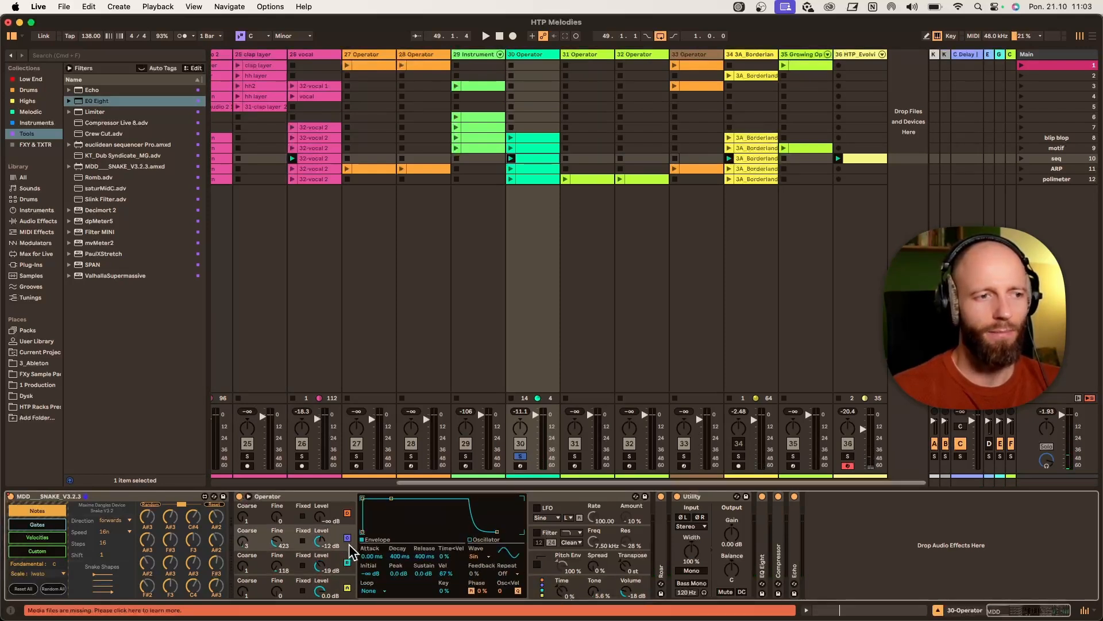
left_click(351, 557)
left_click_drag(373, 557, 373, 561)
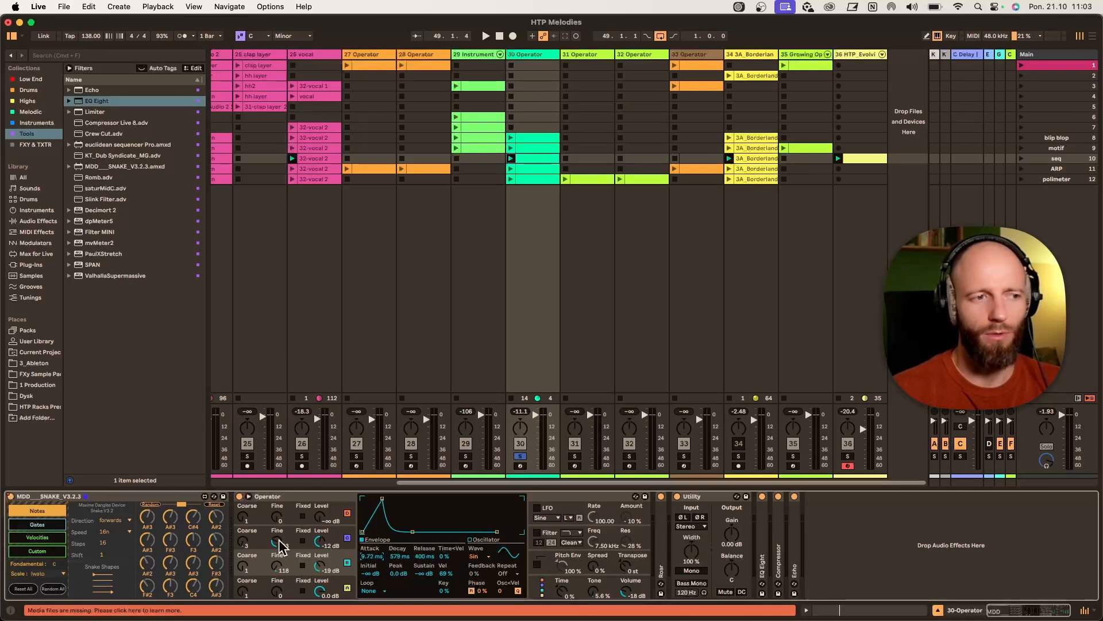
- Restart playback and set track 30's Operator Tone to 23%
key("space")
left_click(596, 598)
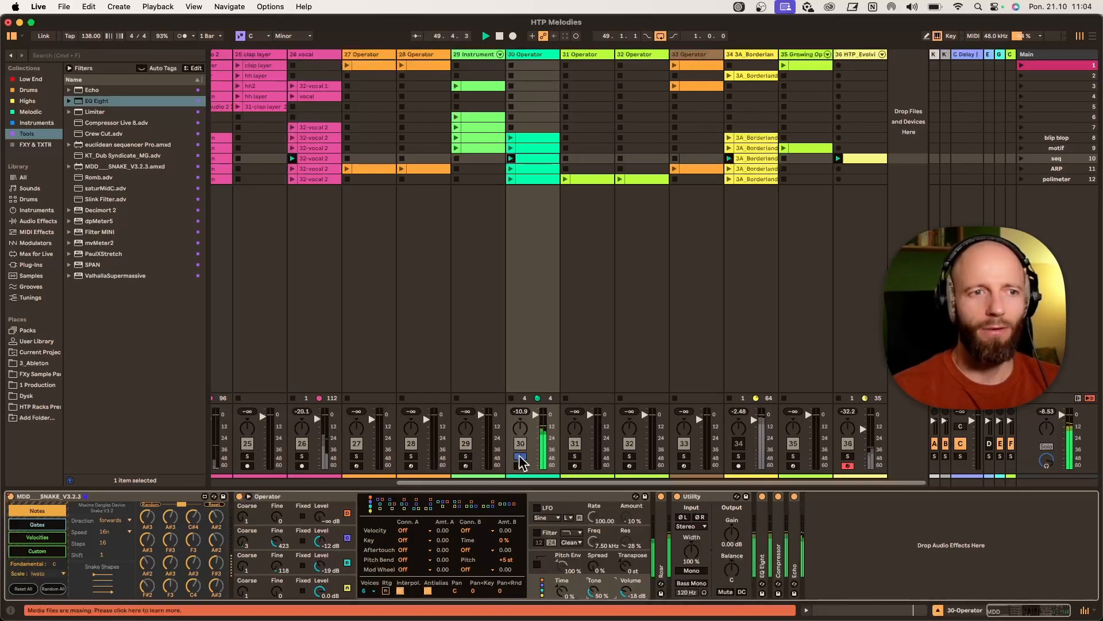
mouse_move(592, 593)
left_mouse_down()
mouse_move(592, 583)
mouse_move(592, 595)
left_mouse_up()
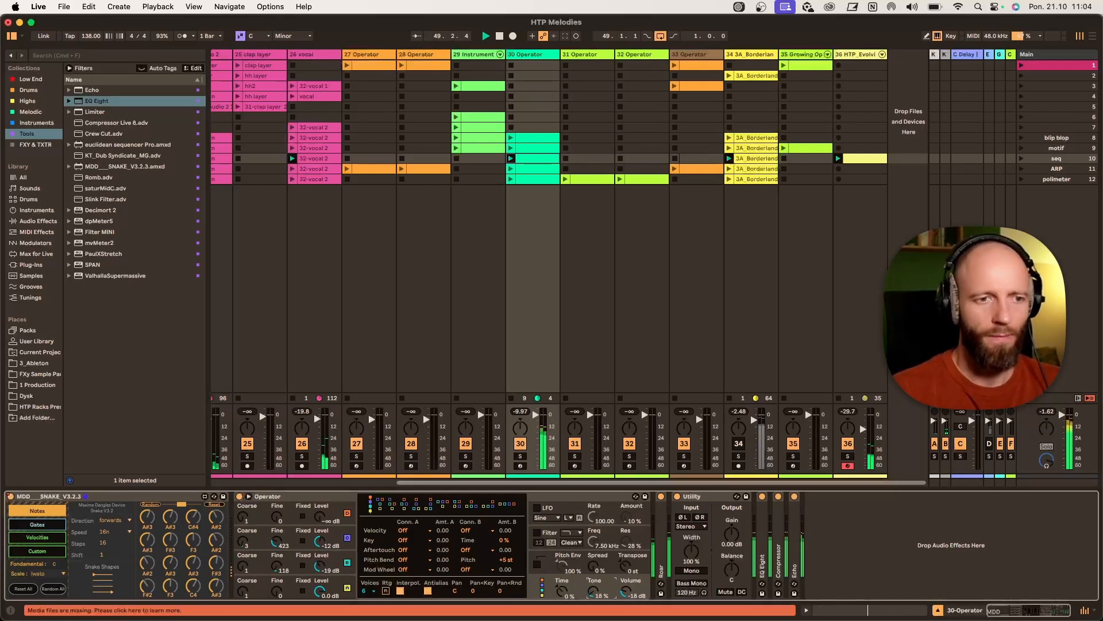
left_click_drag(592, 595, 592, 599)
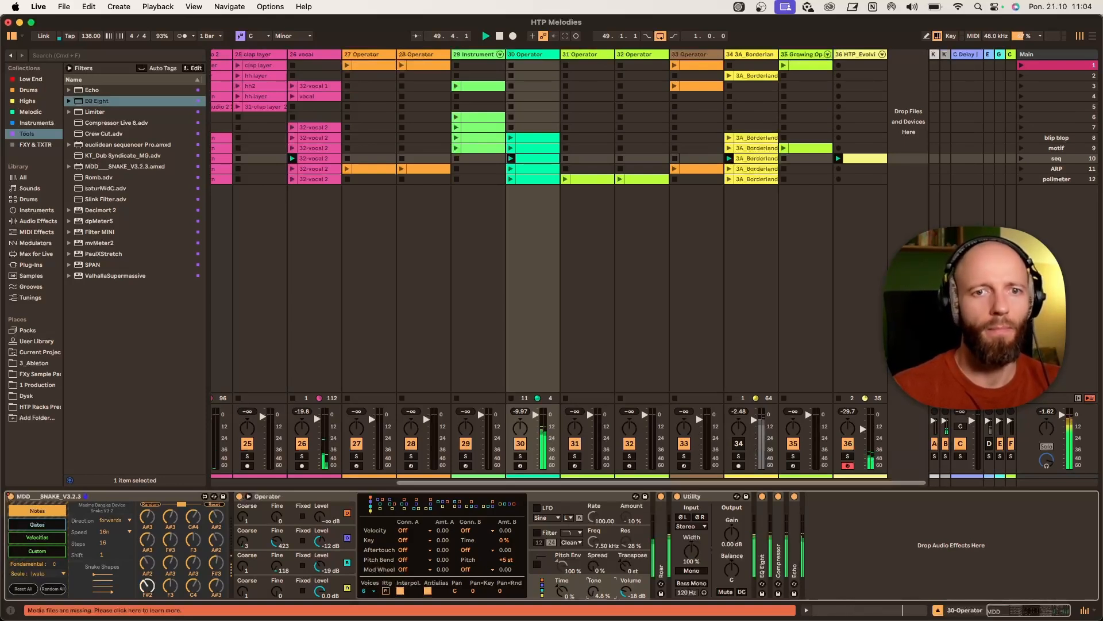
left_click_drag(592, 597, 591, 589)
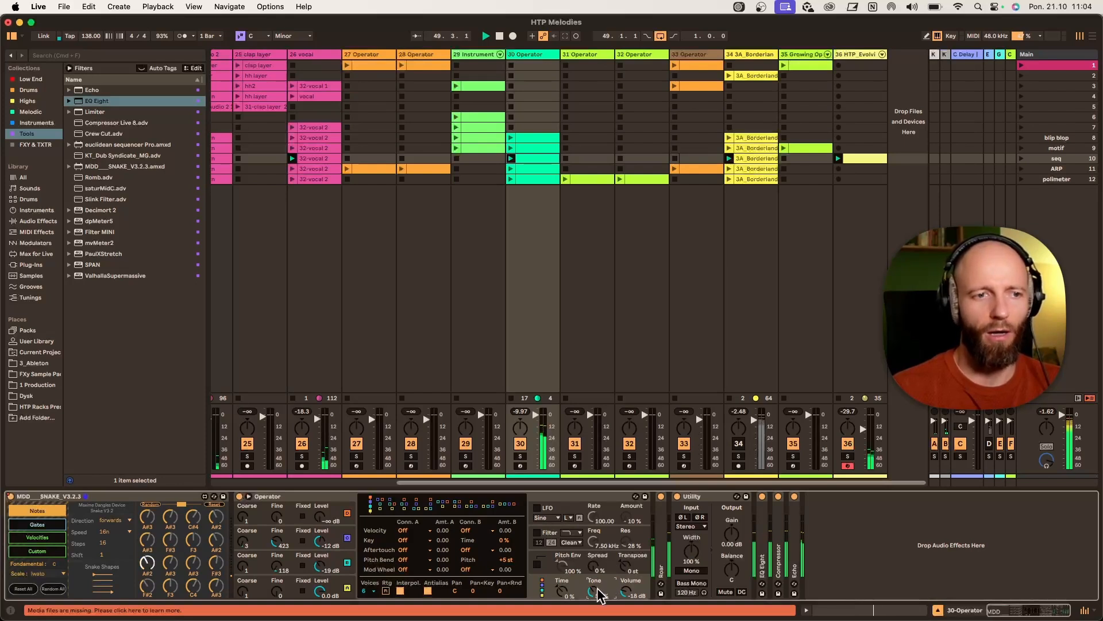
left_click_drag(596, 587, 596, 592)
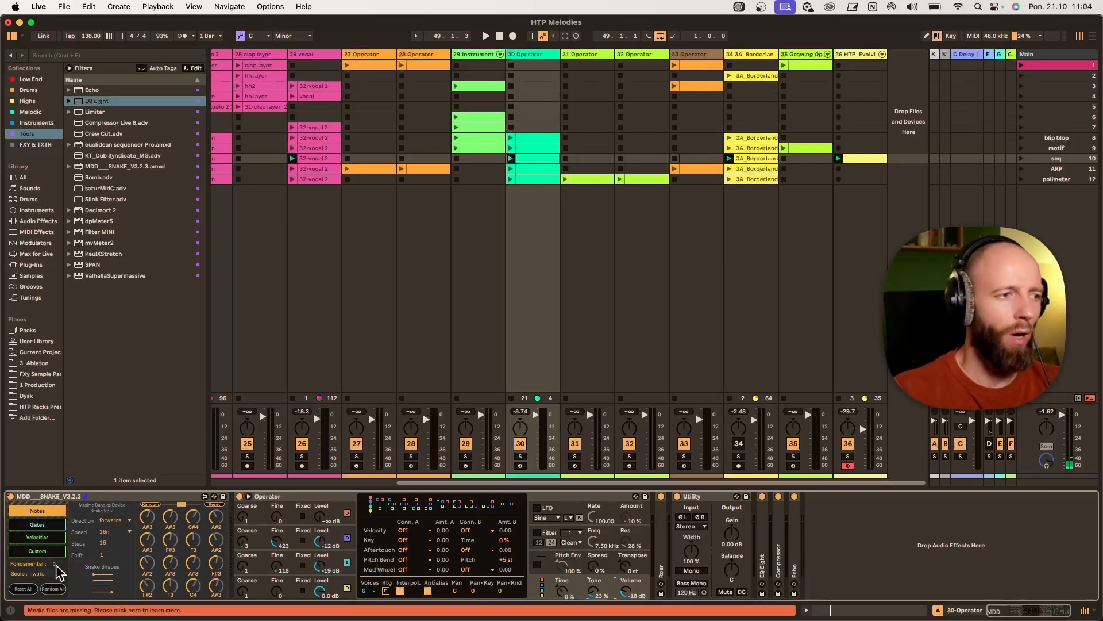
- Set the Snake sequencer's scale to Bhairav and randomize its notes
left_click(53, 574)
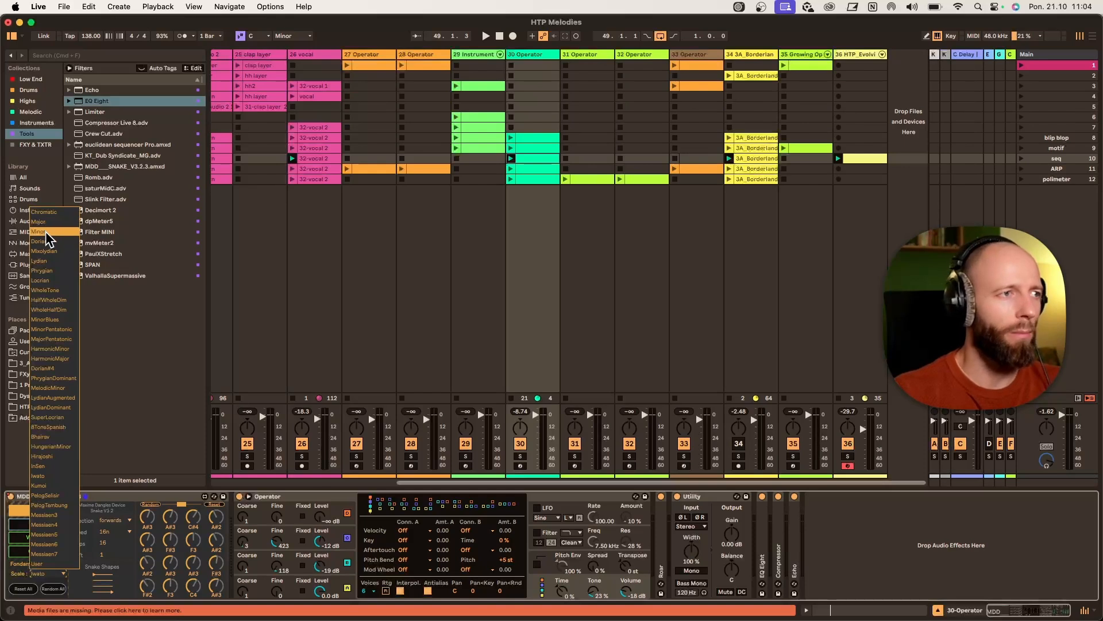
left_click(61, 438)
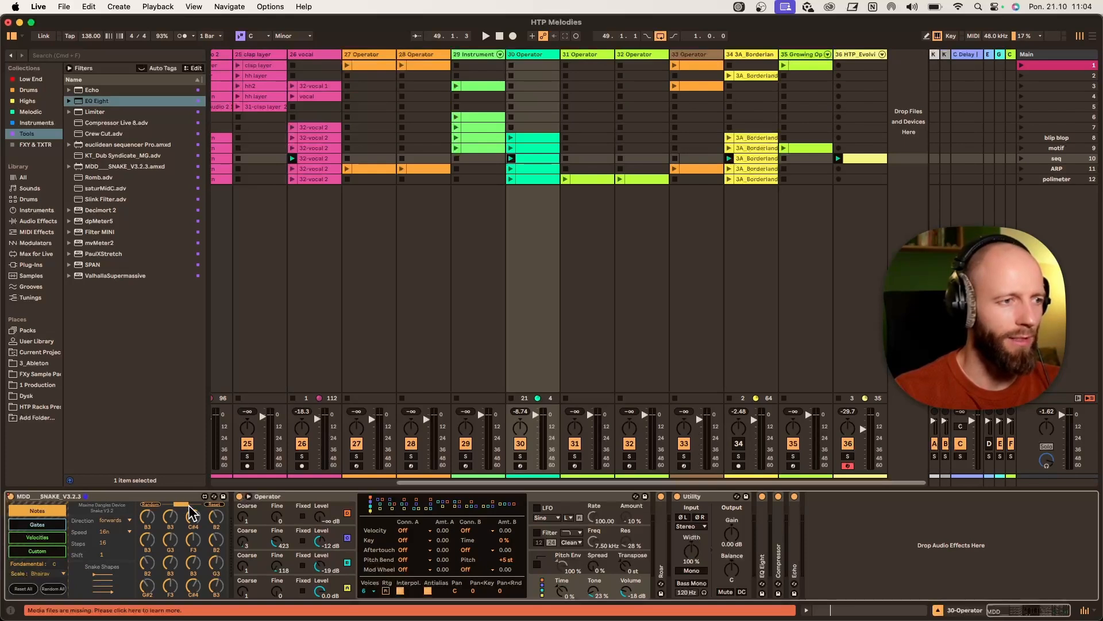
left_click(150, 504)
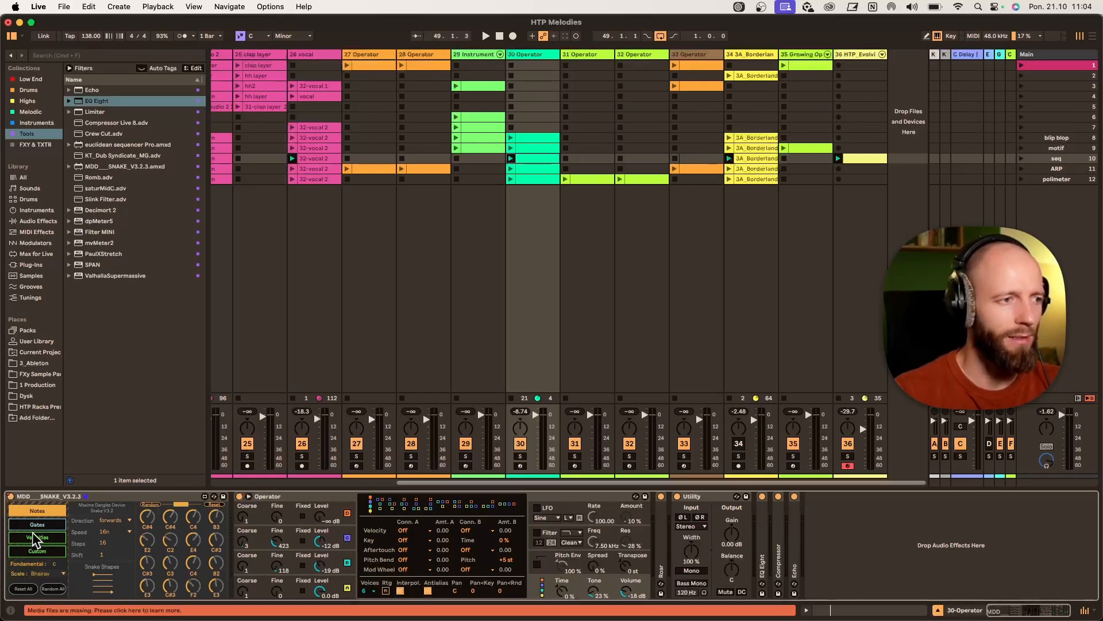
- Randomize the Snake sequencer's gates and open its Velocities page
key("space")
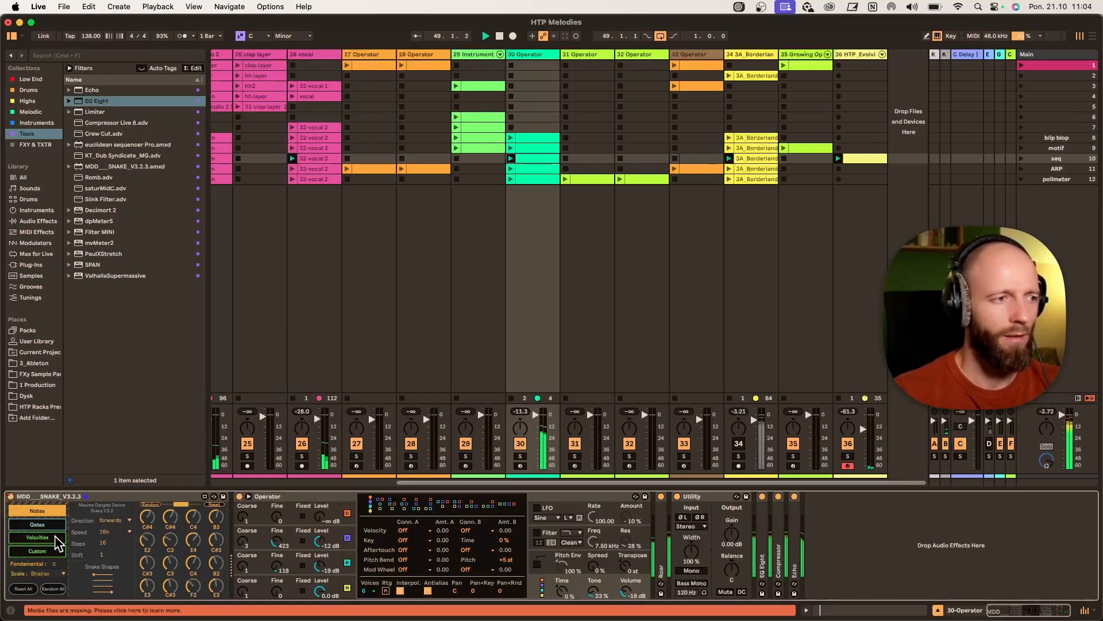
left_click(49, 525)
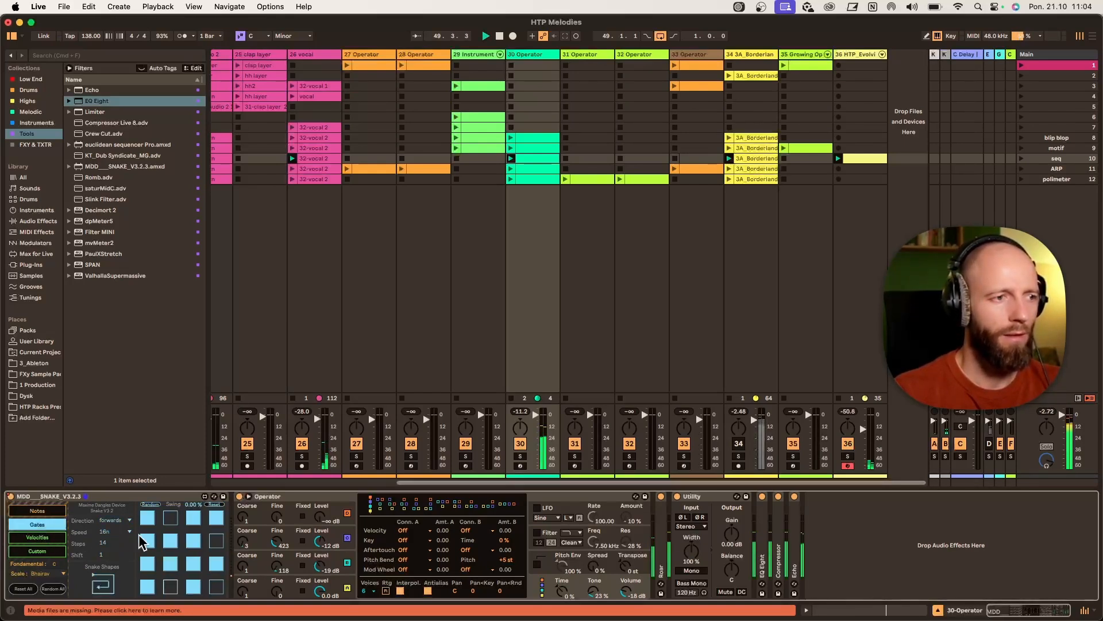
left_click(151, 505)
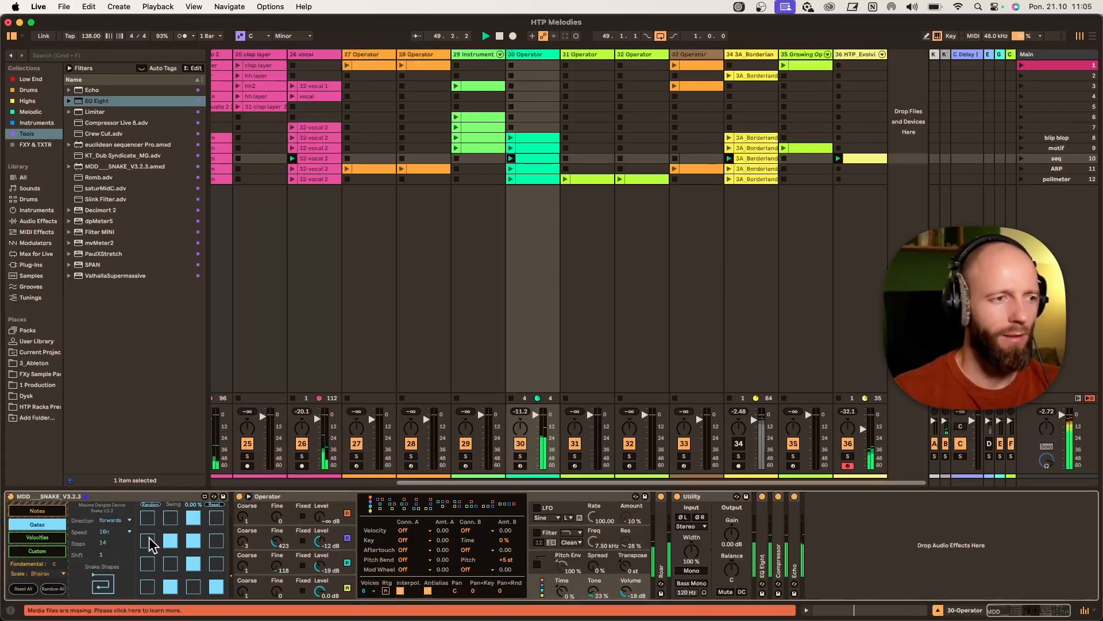
left_click(53, 537)
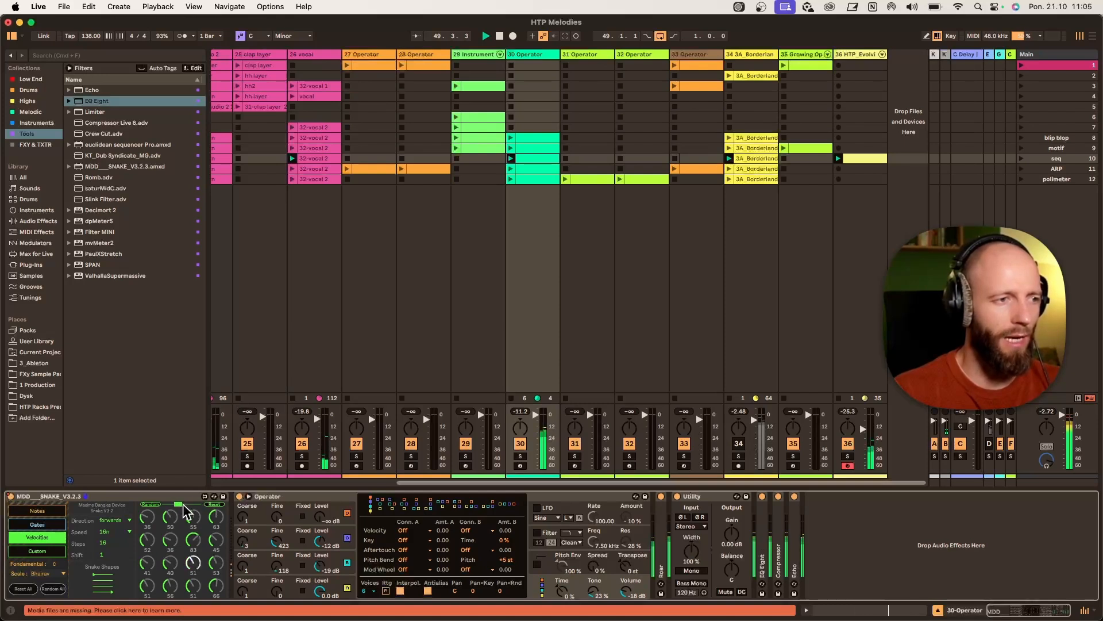
- Randomize the Snake sequencer's velocities
left_click_drag(183, 506, 190, 505)
left_click(151, 504)
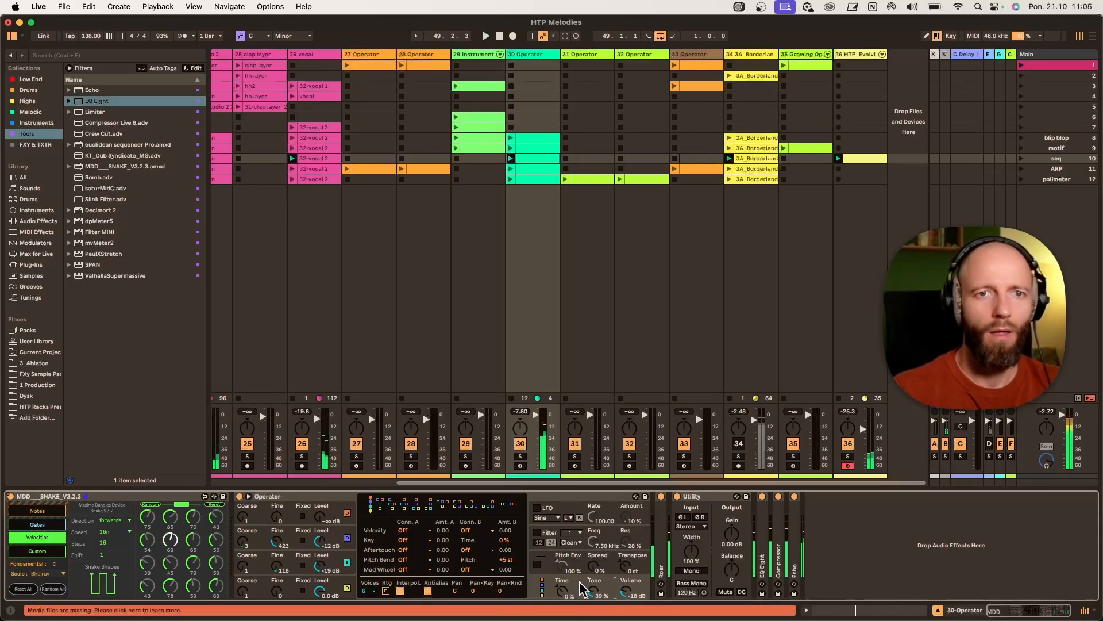
- Insert a new MIDI track next to track 30
right_click(545, 54)
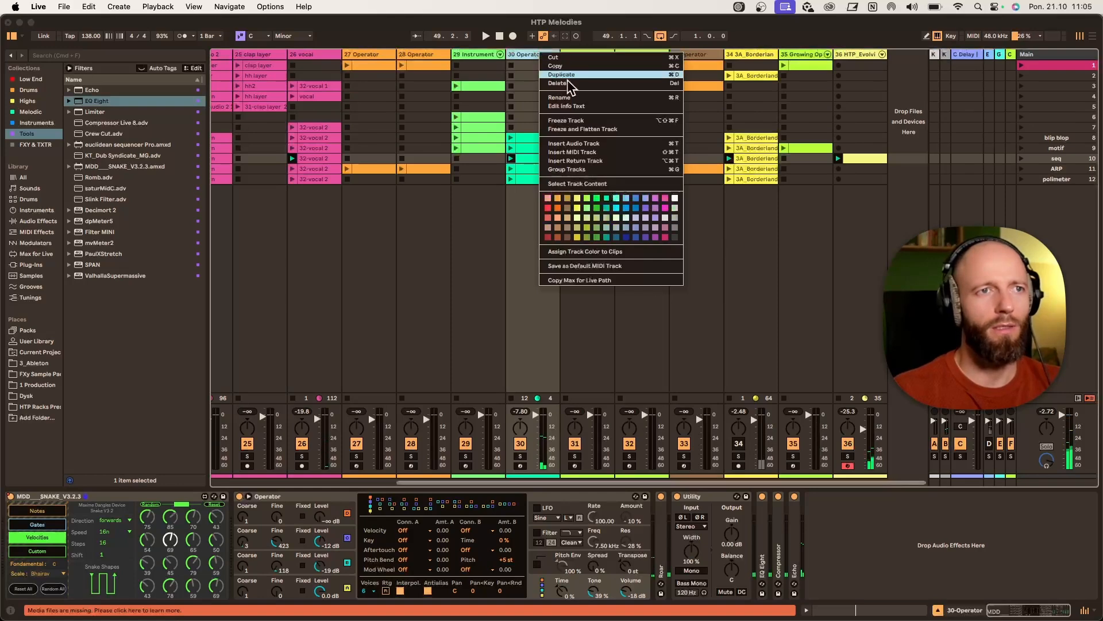
left_click(571, 152)
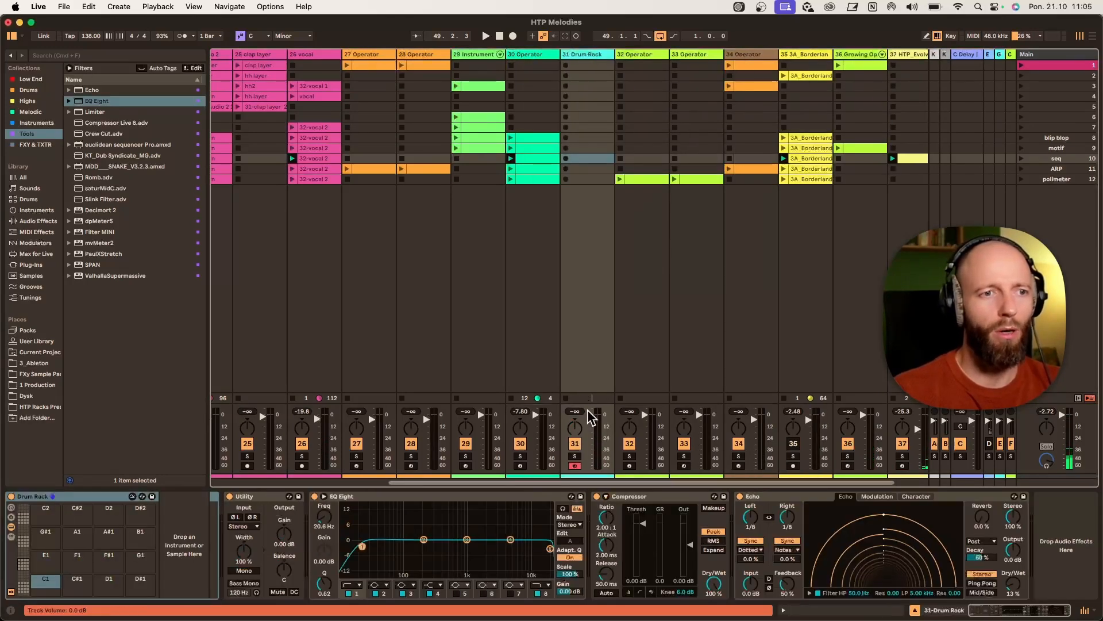
- Show the tracks' input/output section and set the new track 31's MIDI input to 30-Operator
left_click(1092, 608)
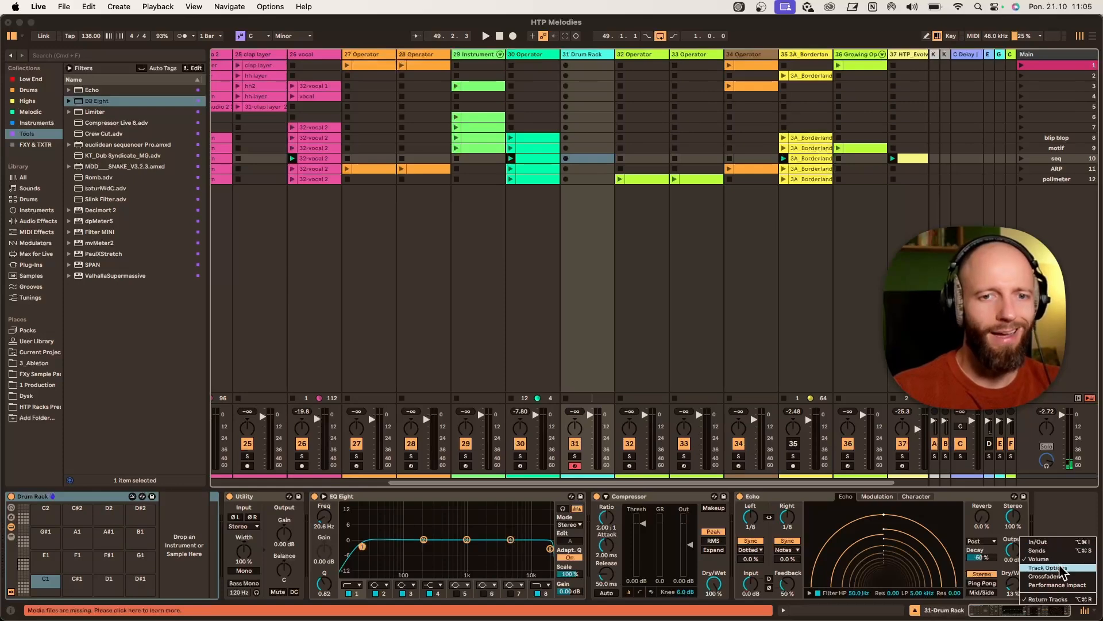
left_click(1060, 543)
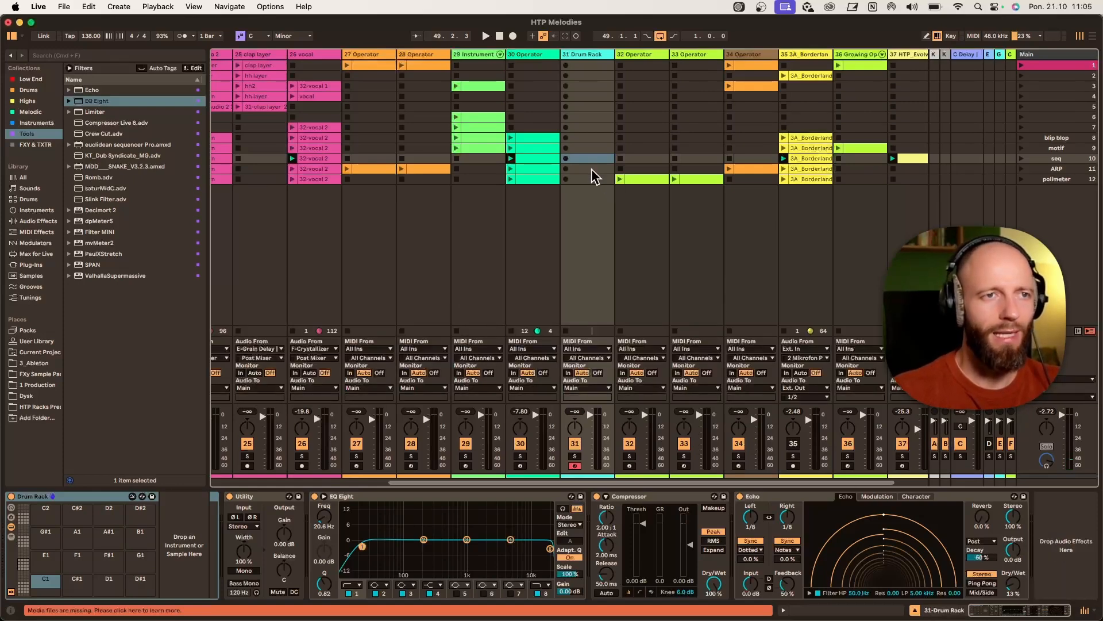
left_click(585, 348)
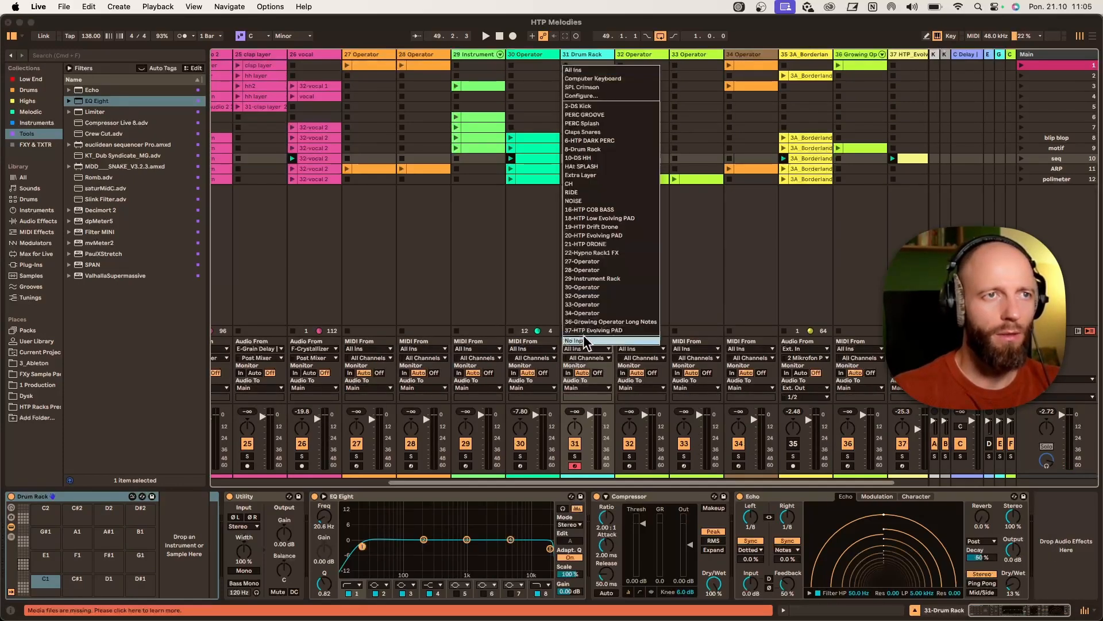
left_click(598, 287)
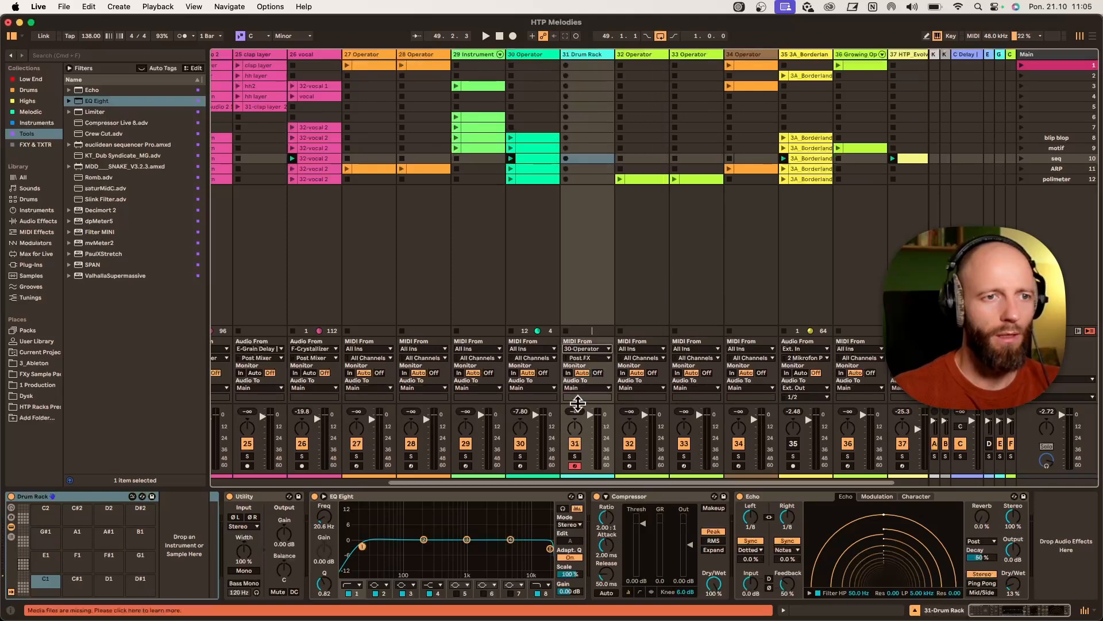
- Record a MIDI clip from track 30's sequencer into track 31's seq scene slot and open it
left_click(566, 160)
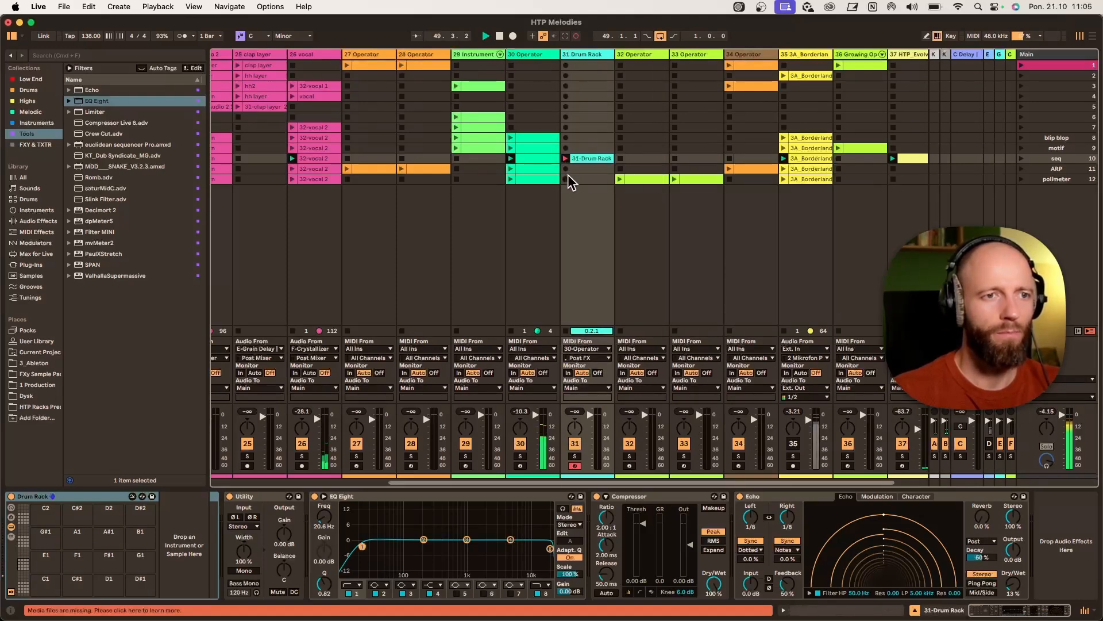
double_click(585, 165)
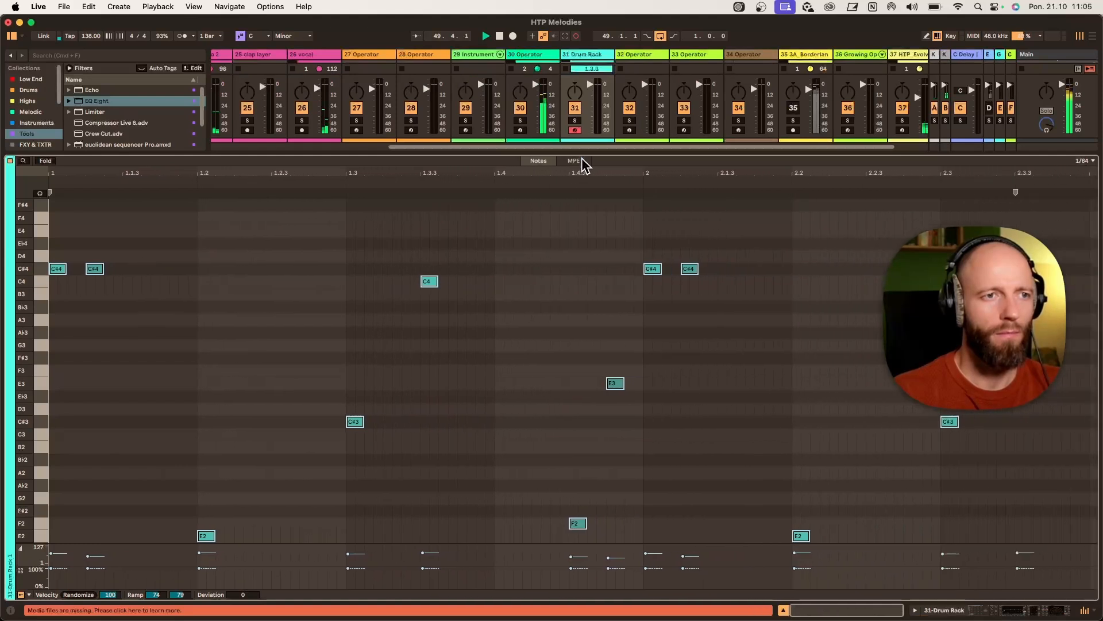
left_click(522, 69)
left_click(10, 497)
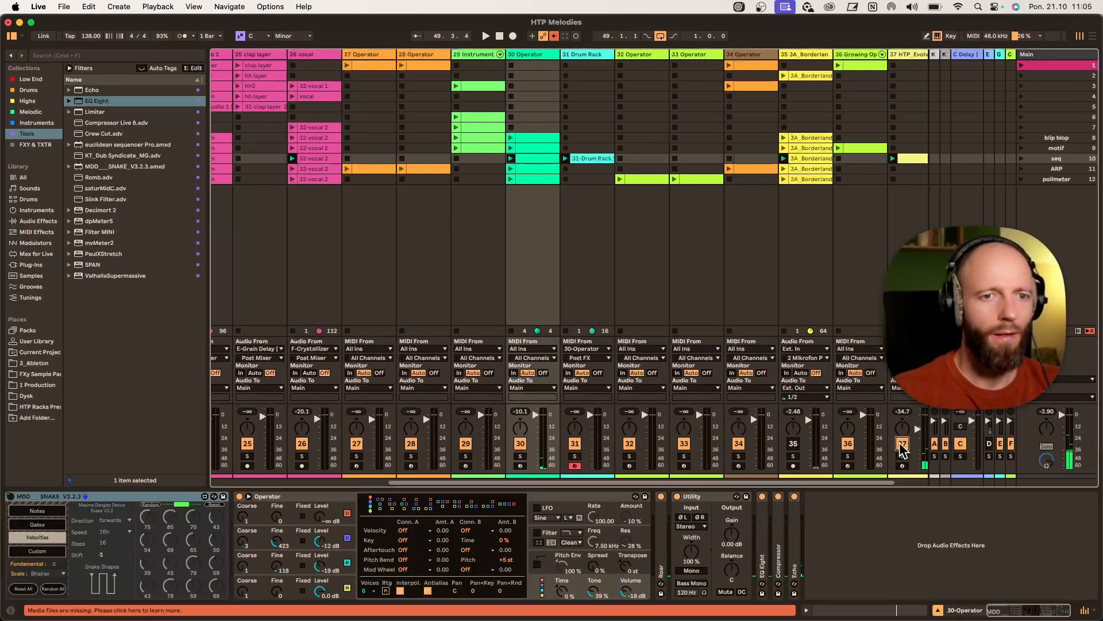
- Bring track 30's Operator and its effect chain onto track 31
left_click(582, 160)
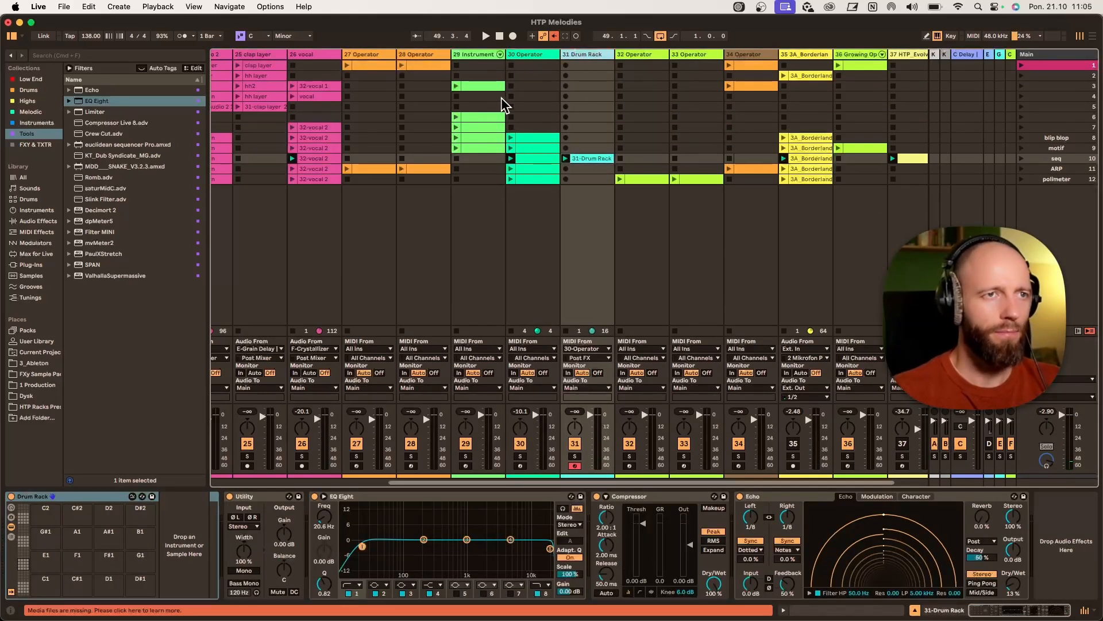
left_click(519, 64)
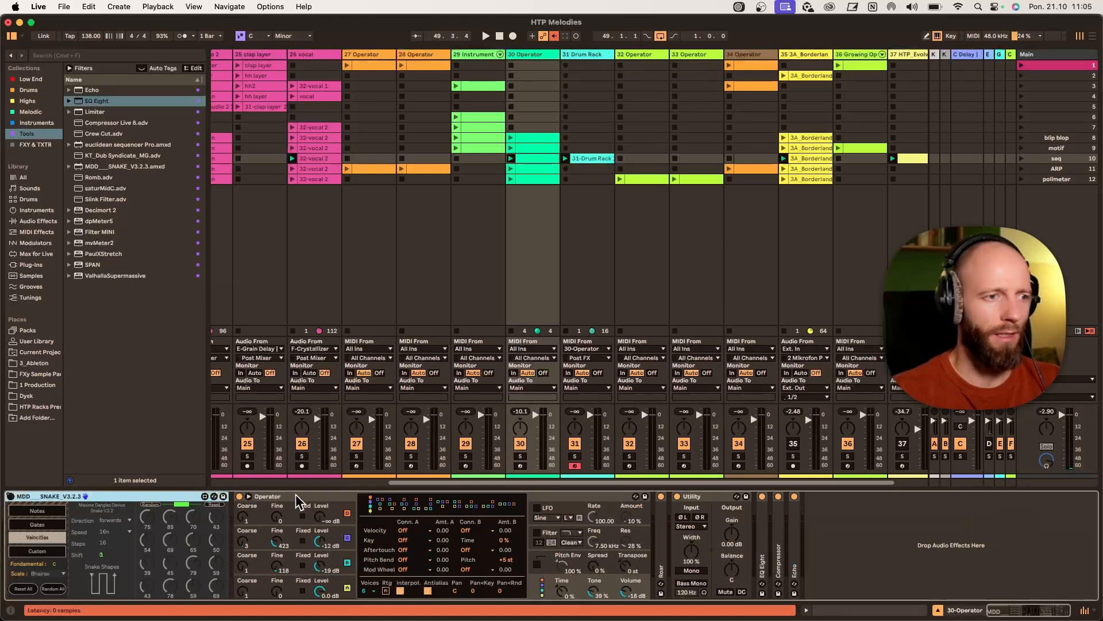
left_click_drag(297, 496, 597, 84)
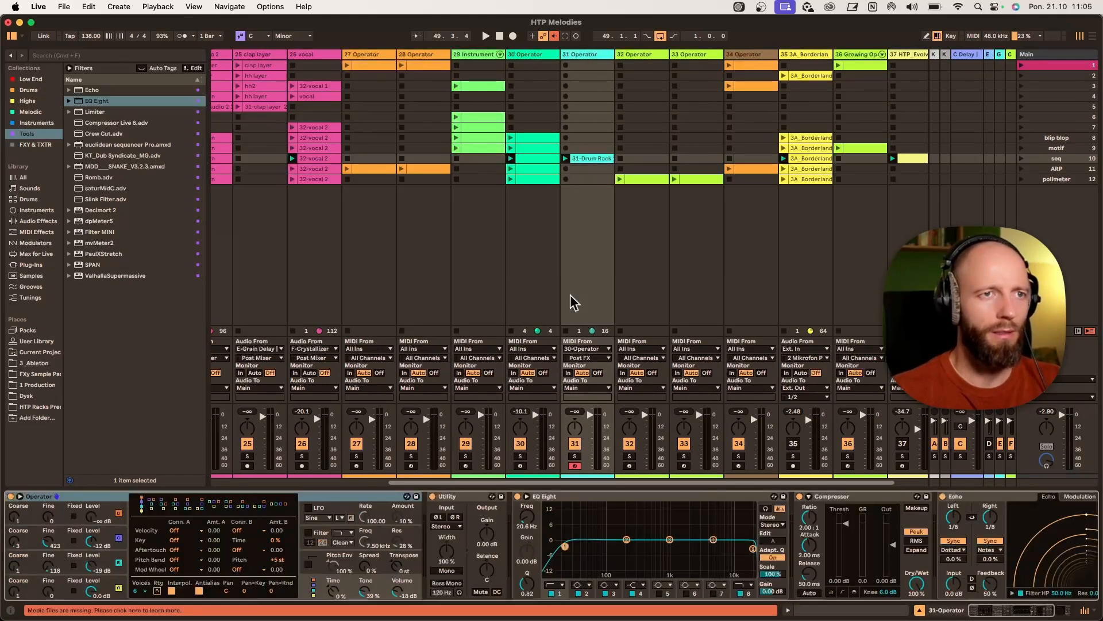
- Start playback, open track 31's recorded clip and set its loop to start at 1.4.1 with length 0.3.0
key("space")
double_click(580, 159)
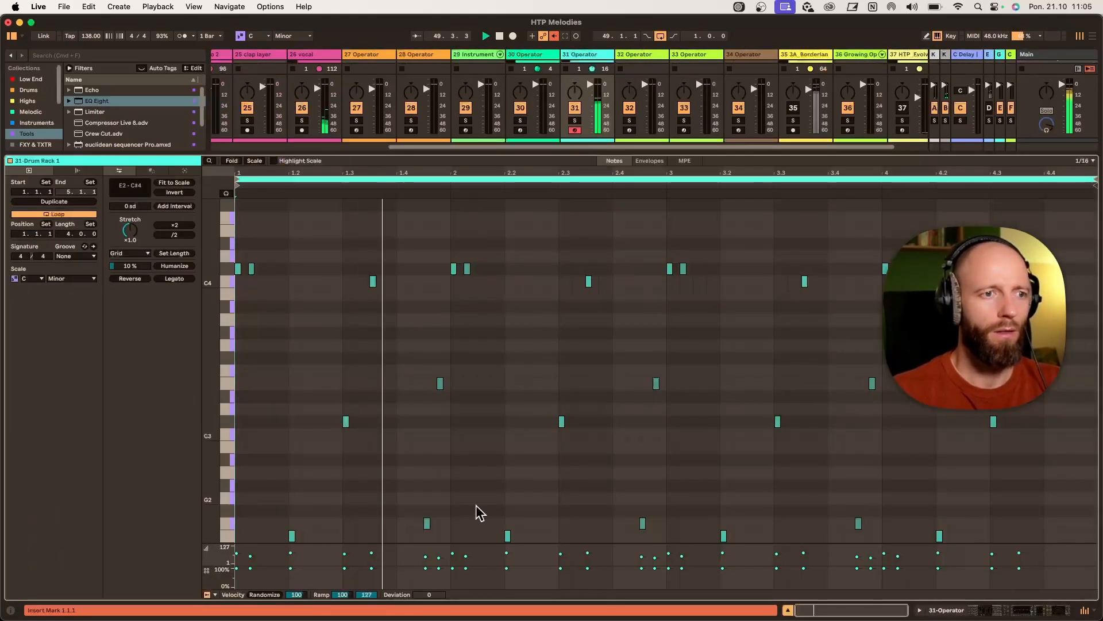
left_click_drag(448, 152, 470, 83)
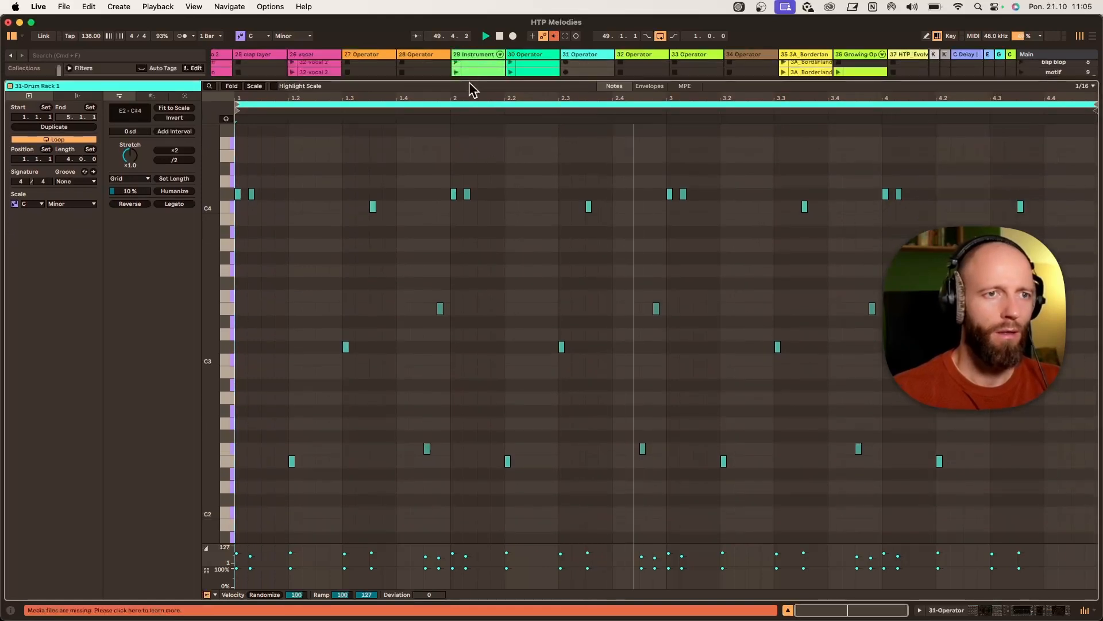
left_click_drag(396, 304, 533, 305)
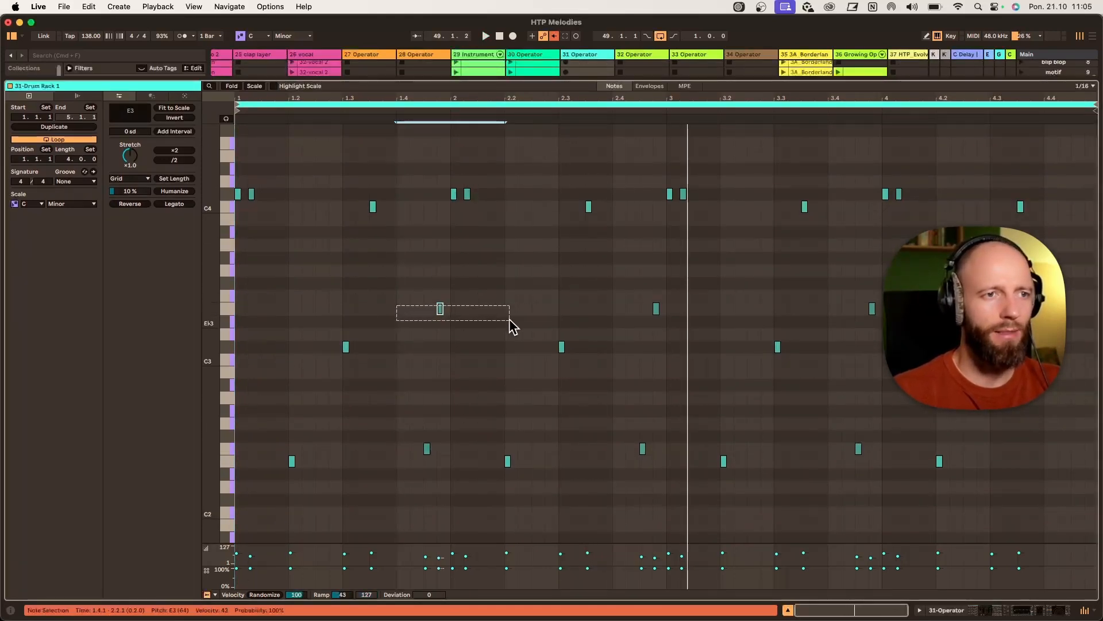
key("super+l")
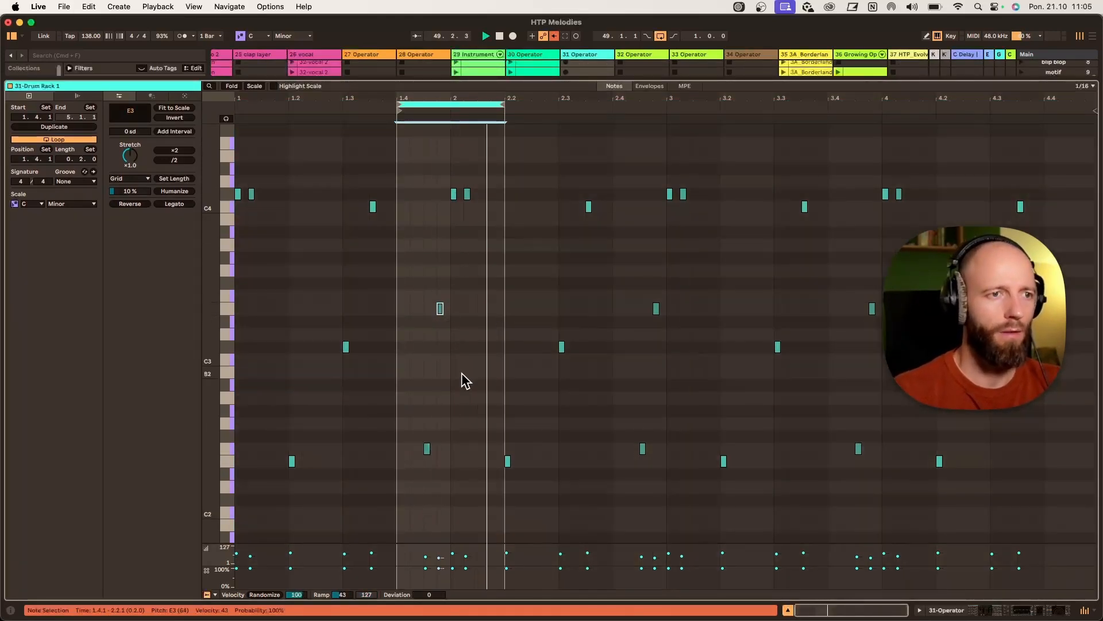
left_click_drag(504, 104, 559, 105)
left_click_drag(483, 96, 572, 106)
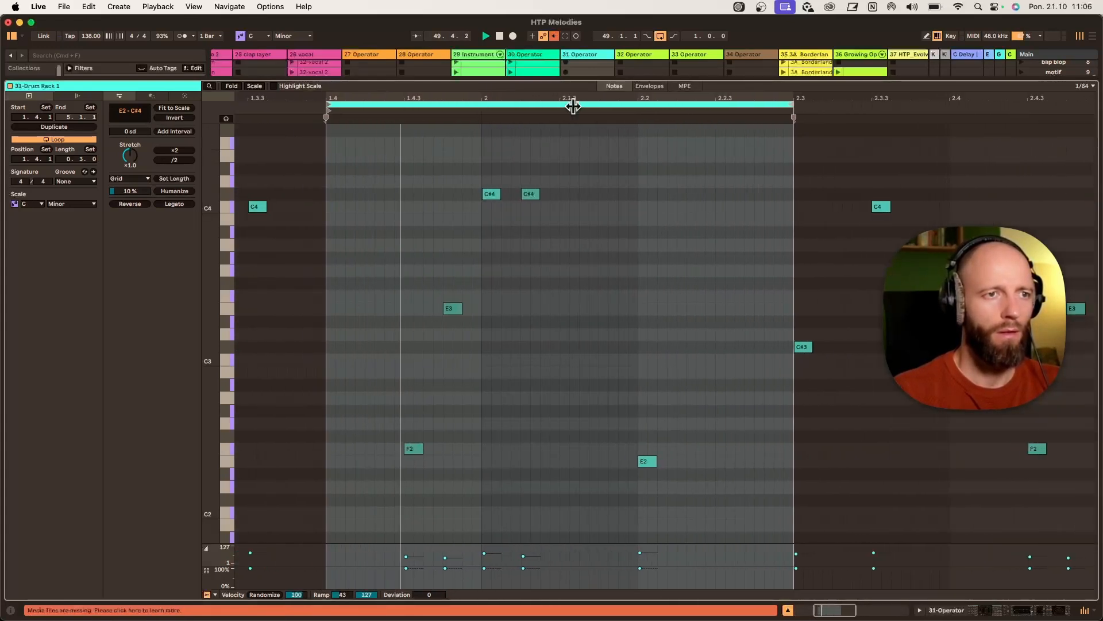
- Try joining the selected notes with a 1/8 grid, then undo the join
left_click_drag(227, 346, 214, 347)
right_click(497, 345)
left_click(575, 365)
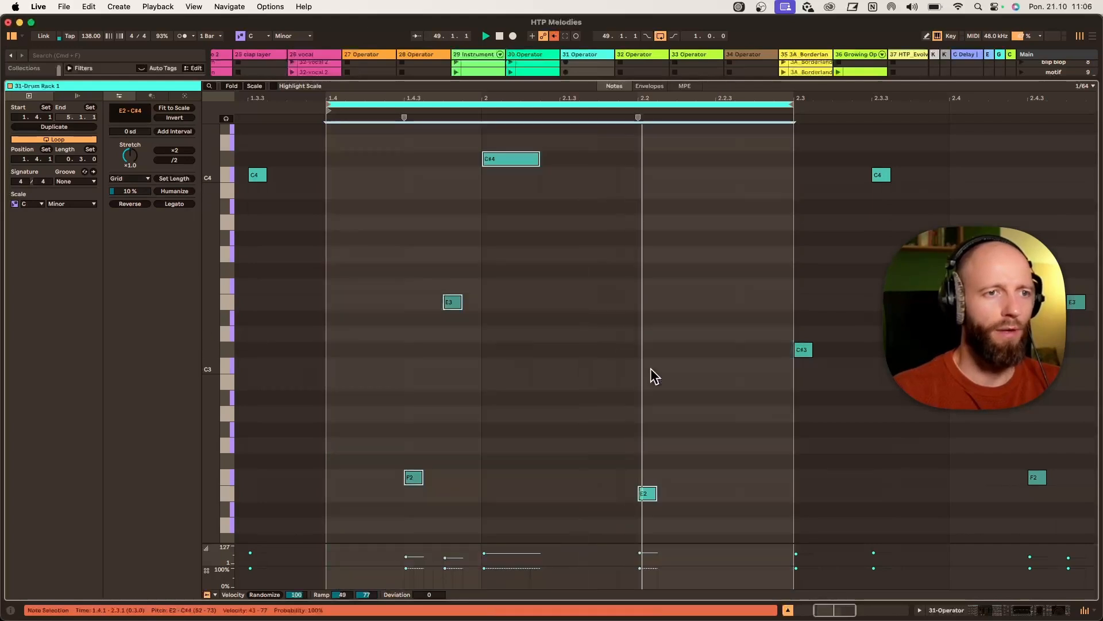
right_click(541, 292)
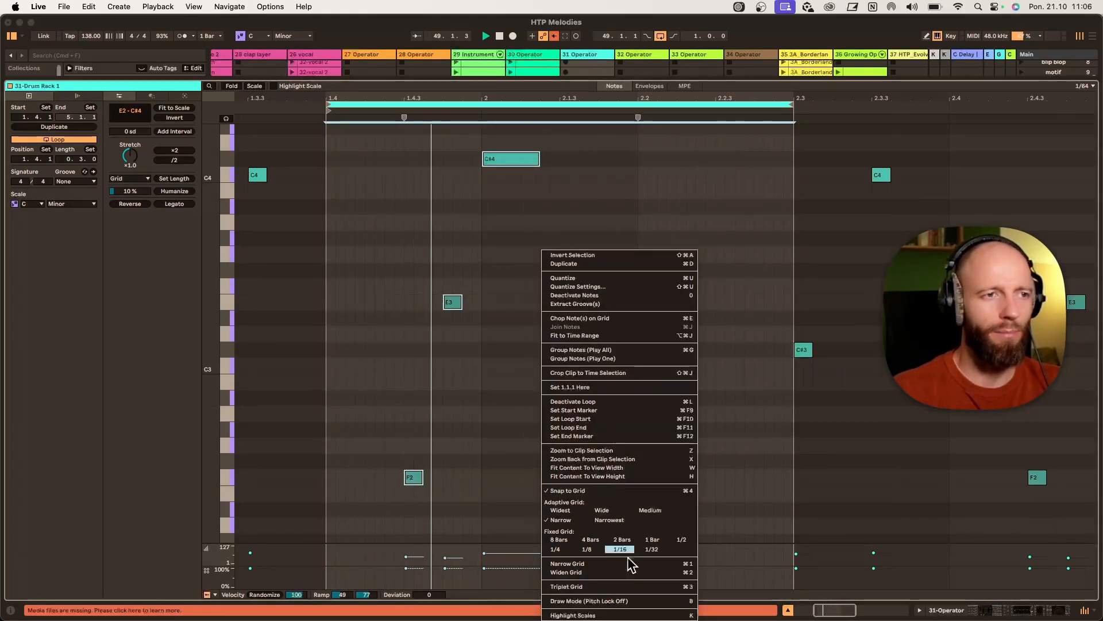
left_click(586, 549)
left_click(535, 327)
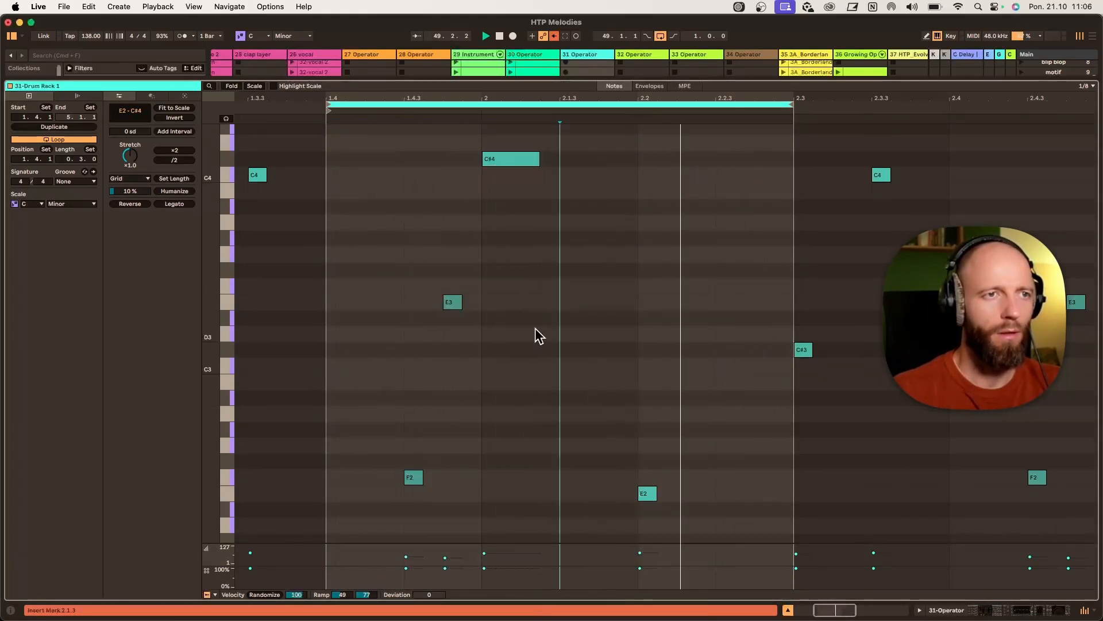
key("super+z")
- Set the grid to 1/16 and add a C#4 note at 2.2.3
right_click(598, 298)
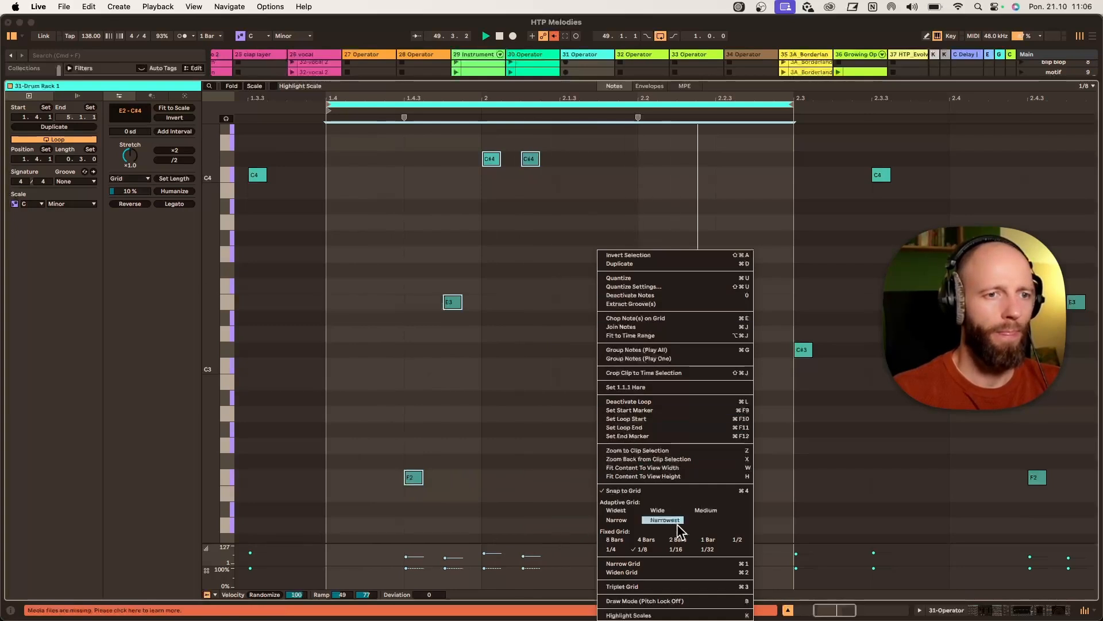
left_click(666, 547)
double_click(601, 299)
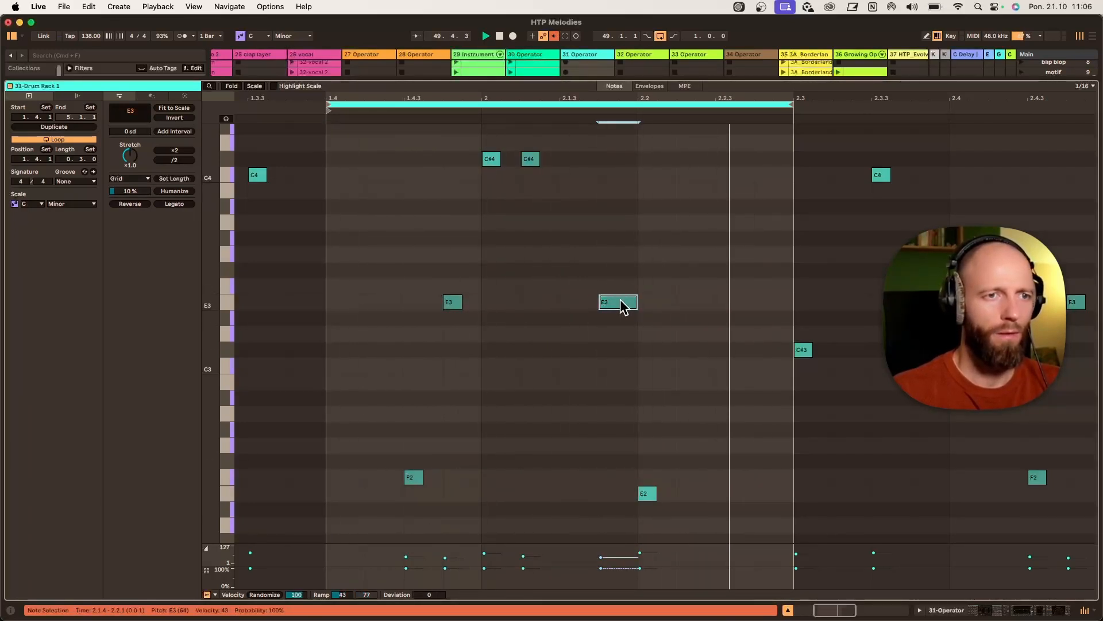
left_click_drag(623, 303, 731, 160)
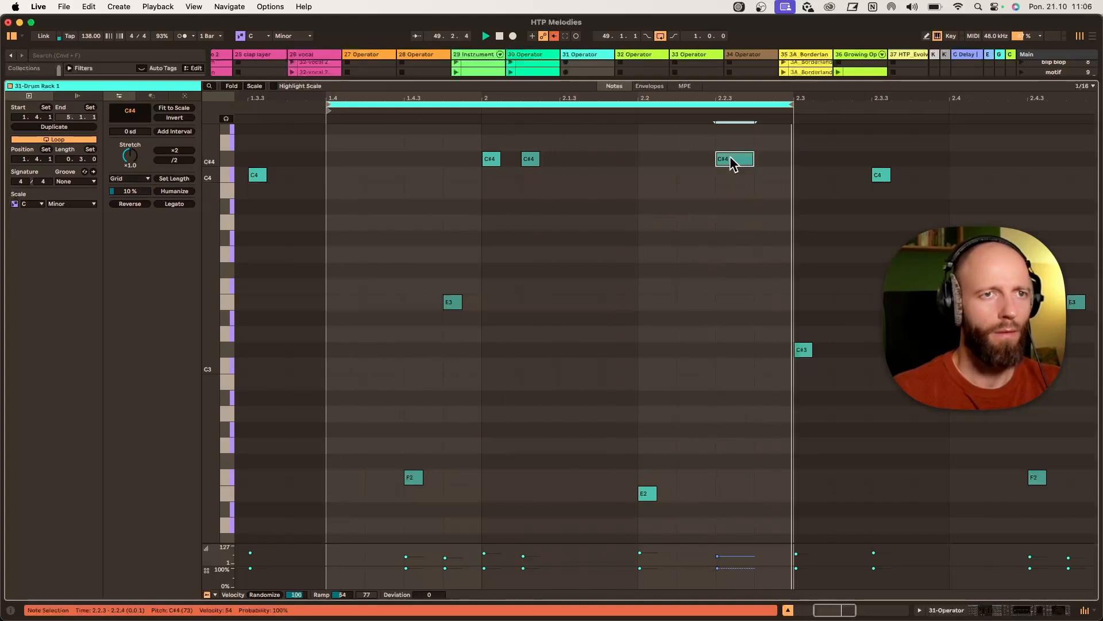
- Set the clip's loop length to 1.0.0
double_click(332, 162)
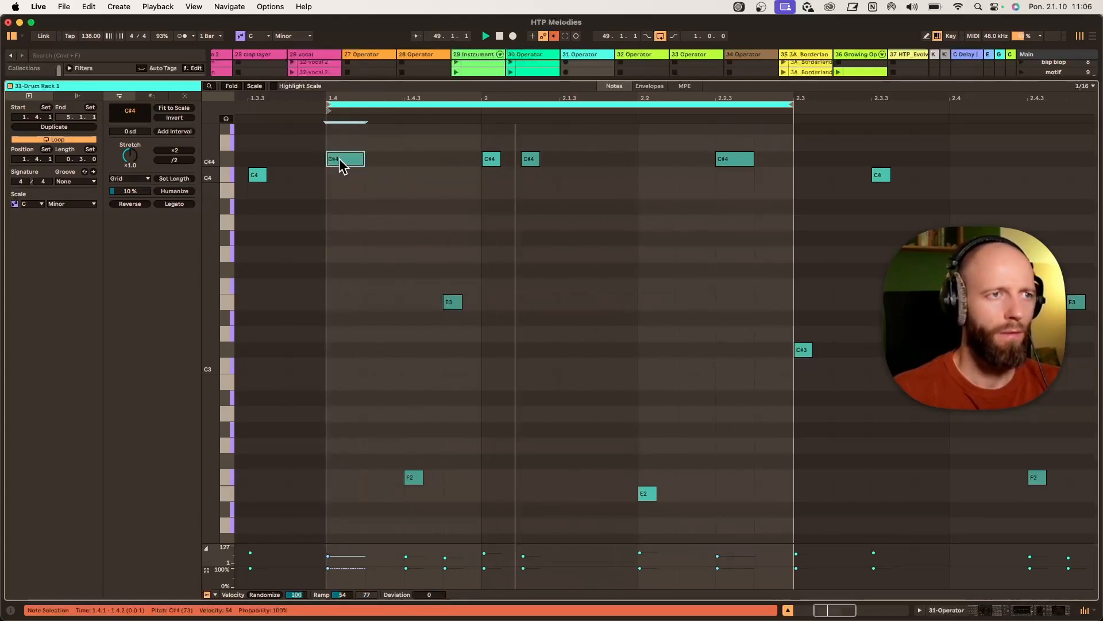
double_click(342, 161)
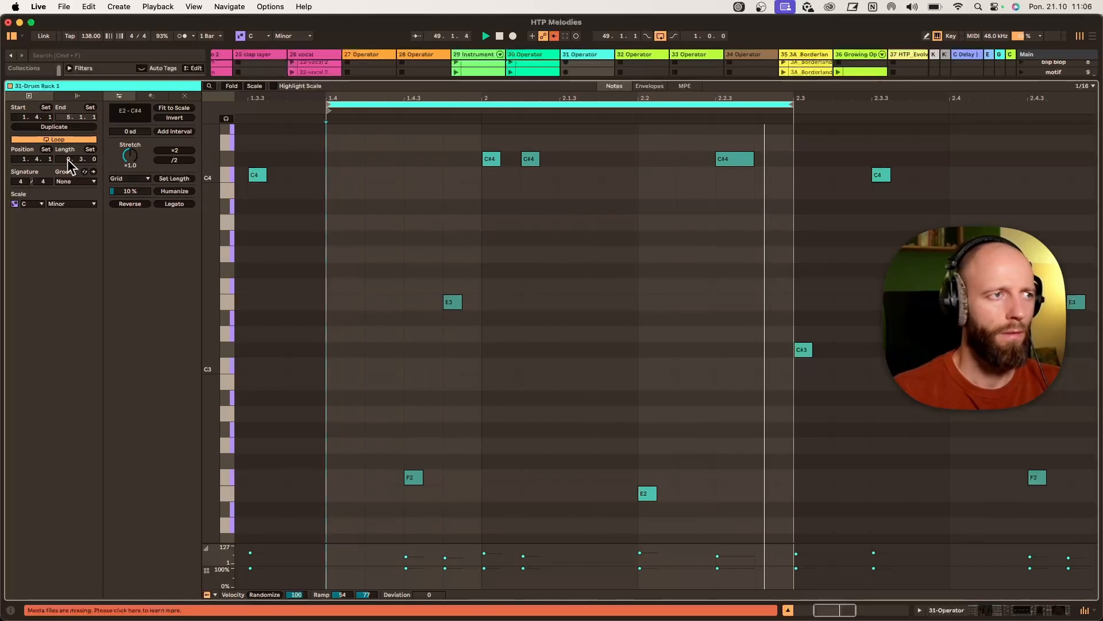
left_click_drag(68, 160, 68, 154)
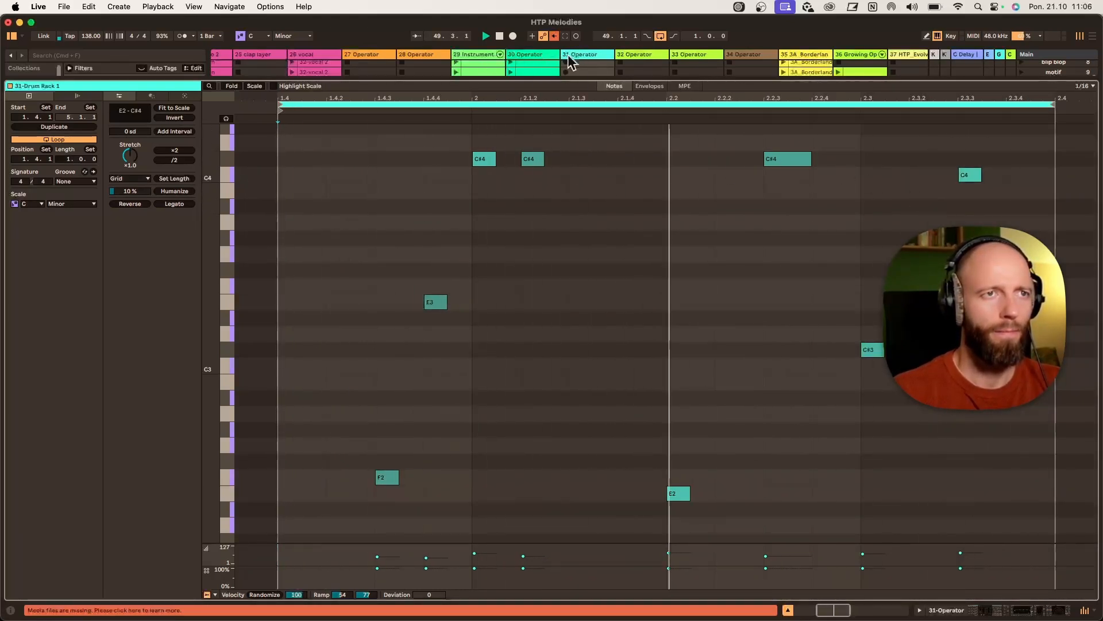
- Return to the session and collapse the EQ Eight and Compressor in track 31's device chain
double_click(582, 56)
double_click(920, 498)
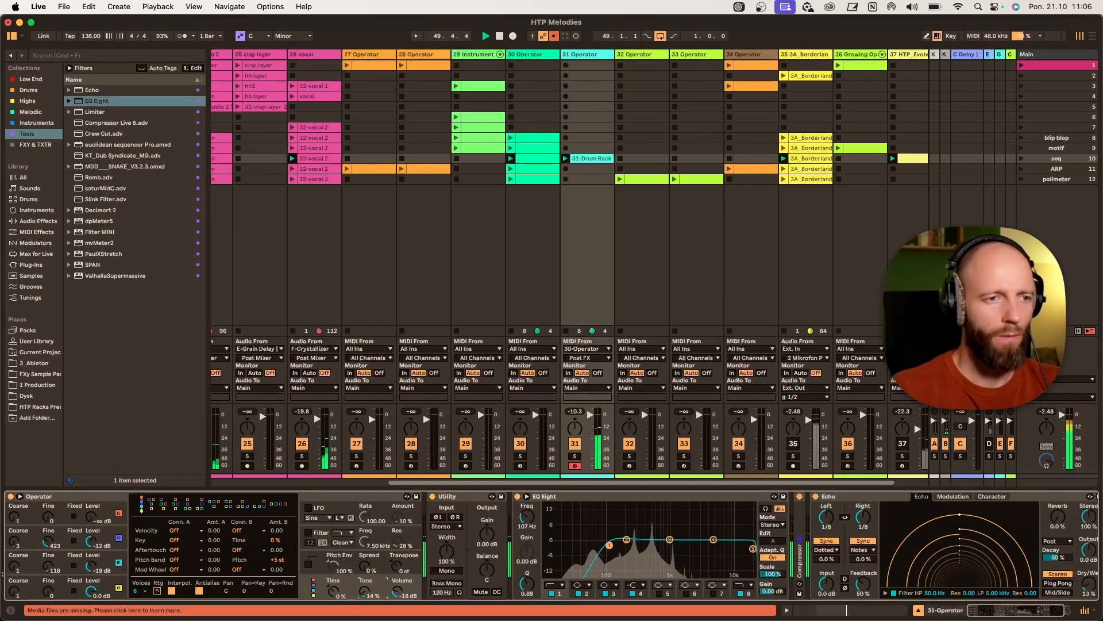
double_click(605, 495)
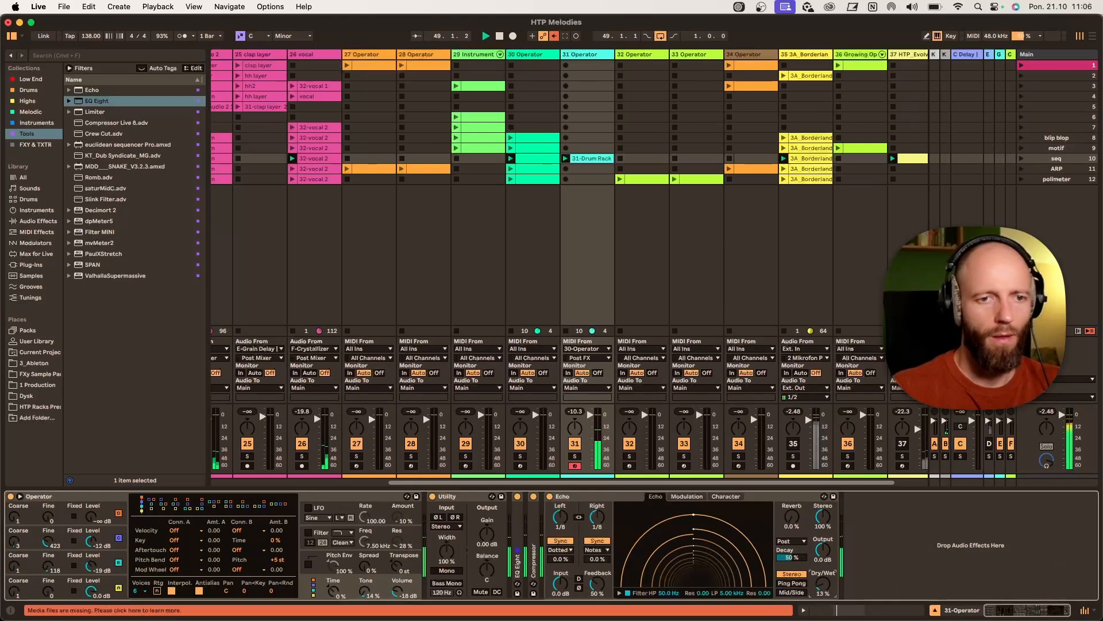
- Reopen track 31's seq clip, delete the E3 and second C#4 notes, and add an F#3 note at 1.4.1
double_click(588, 149)
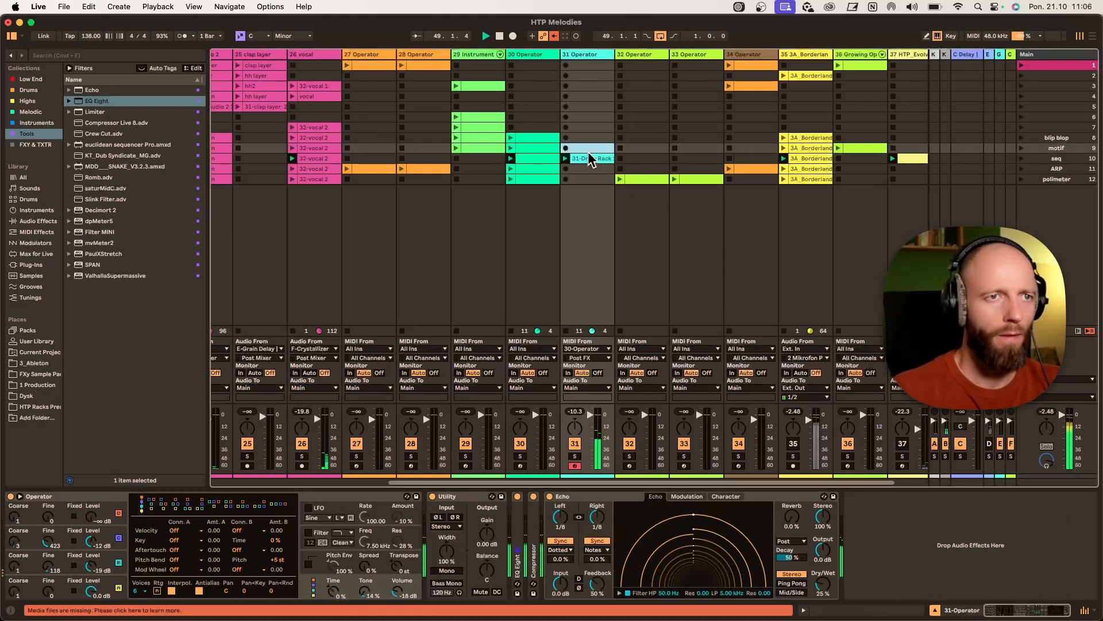
double_click(579, 56)
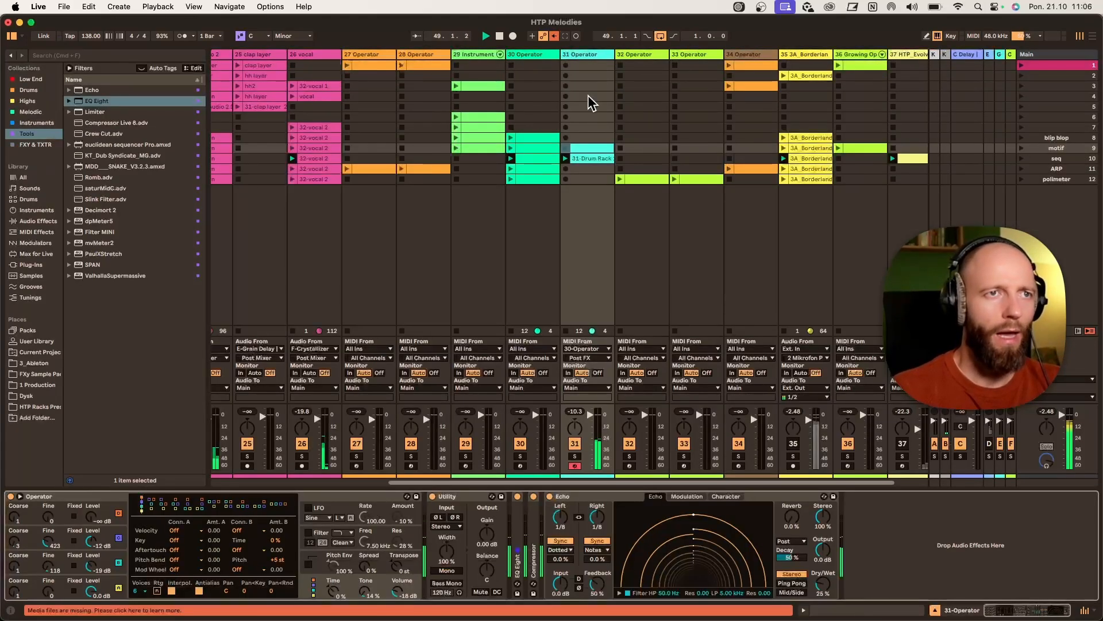
double_click(593, 157)
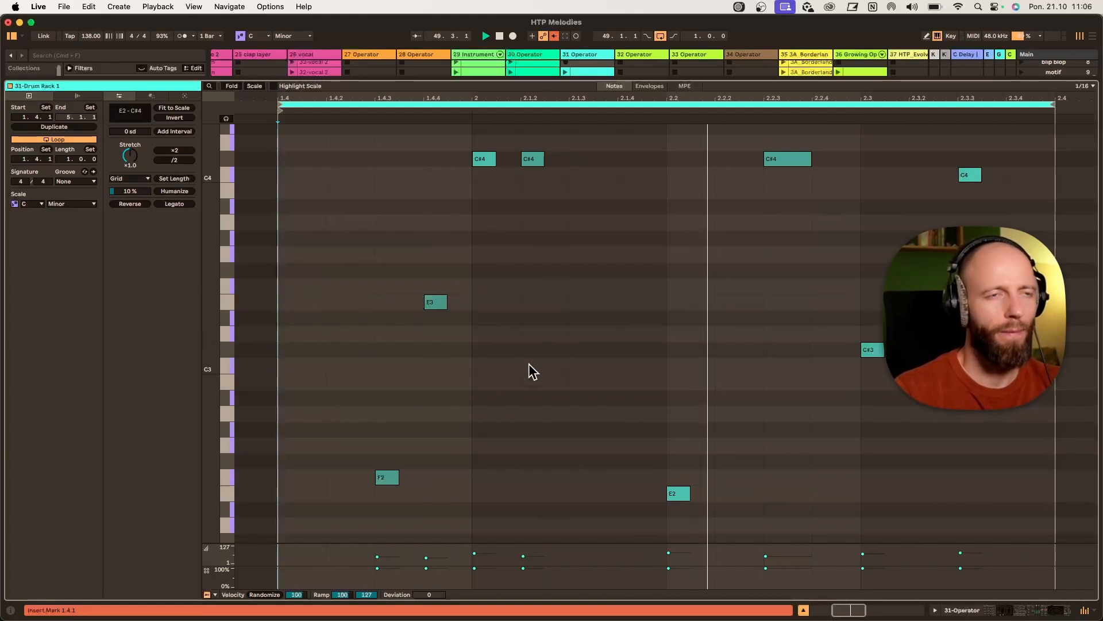
scroll(581, 367, "up", 1)
double_click(438, 312)
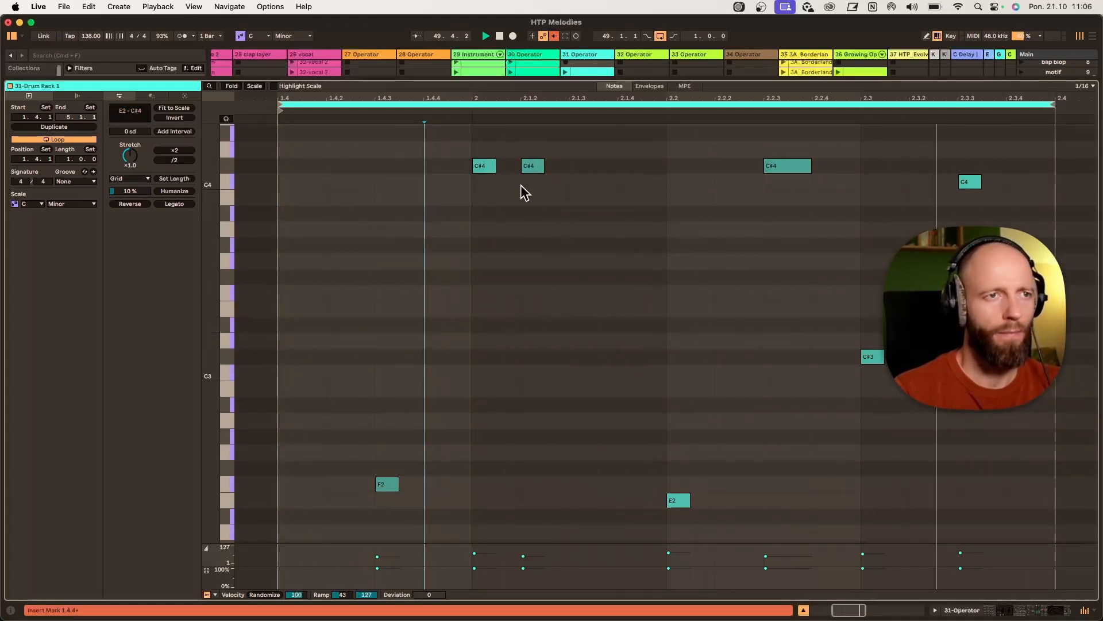
double_click(530, 166)
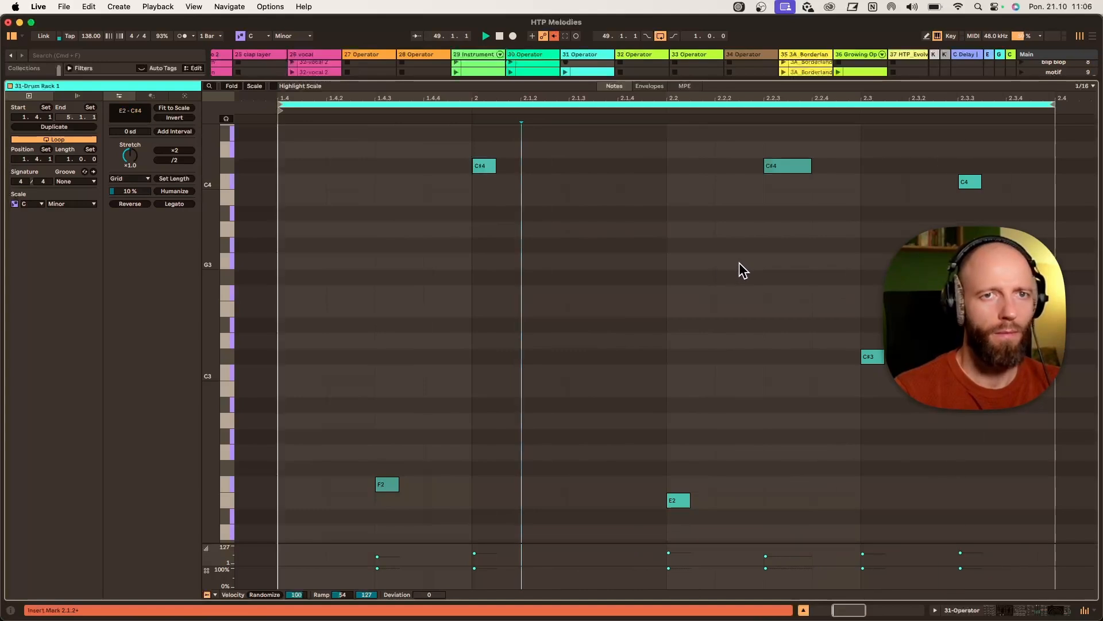
double_click(317, 278)
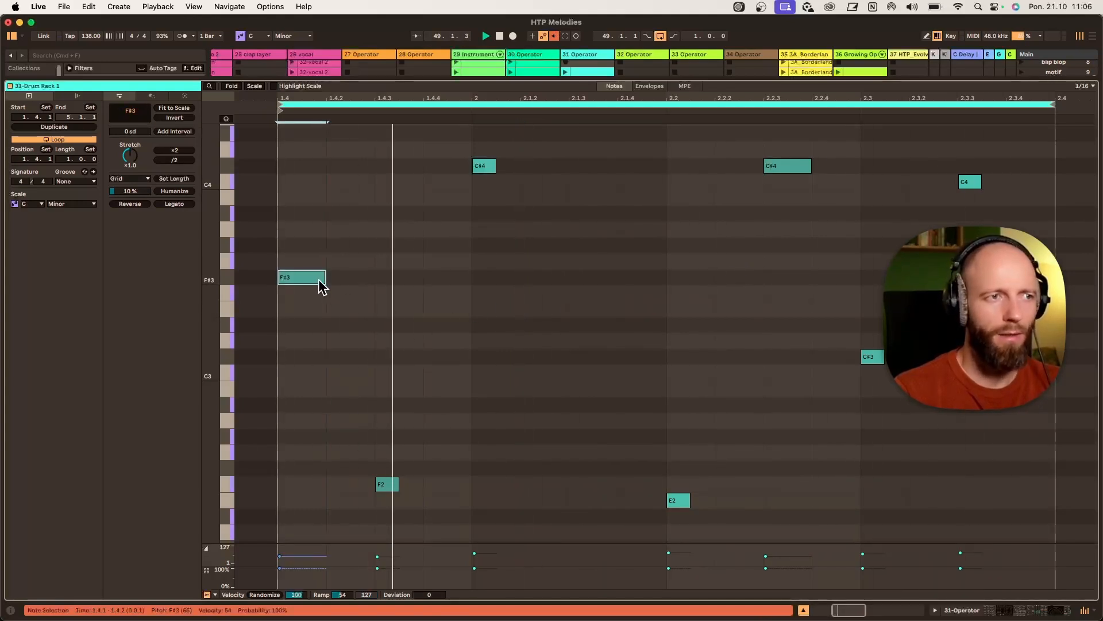
- Move the F#3 note up to Bb3 at 1.4.2, paste a copy and place it at 2.3.4
left_click_drag(308, 282, 355, 214)
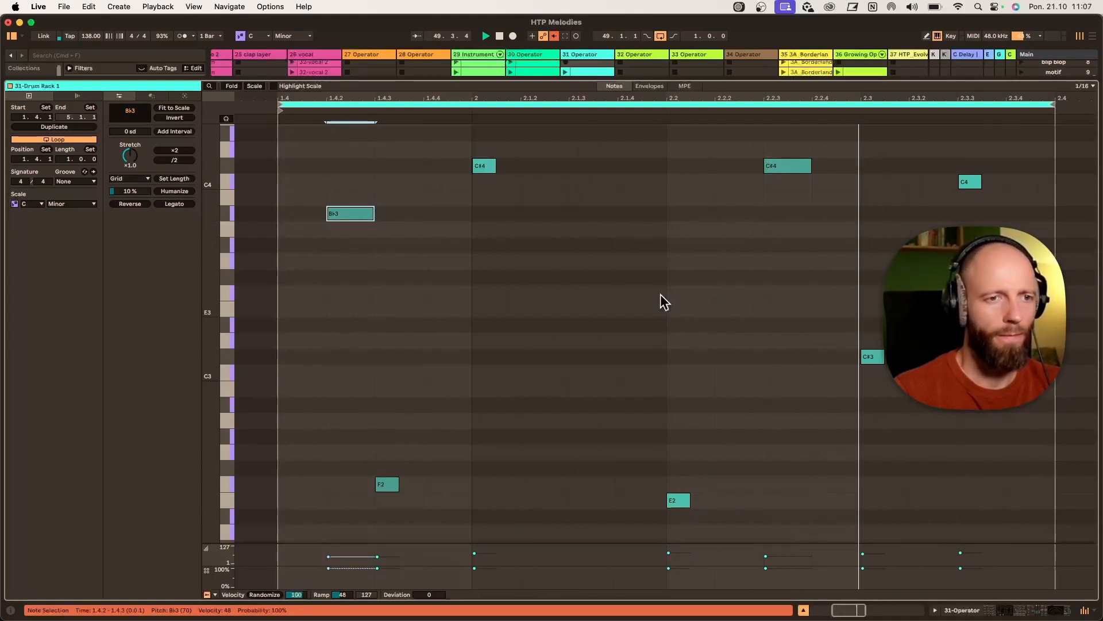
left_click(650, 211)
key("super+v")
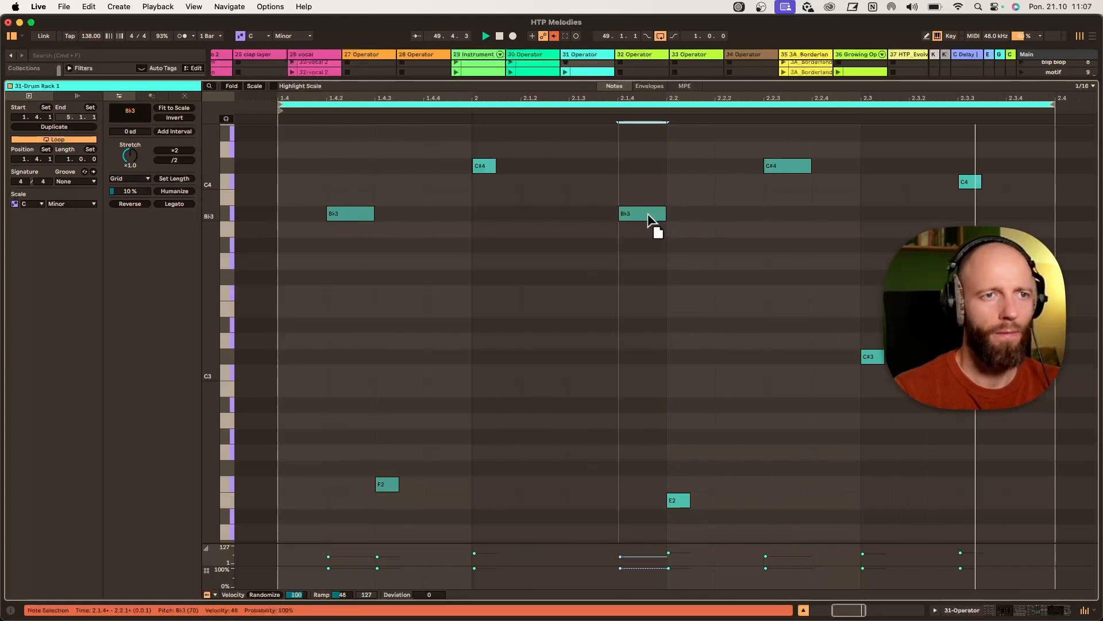
left_click_drag(648, 218, 1031, 224)
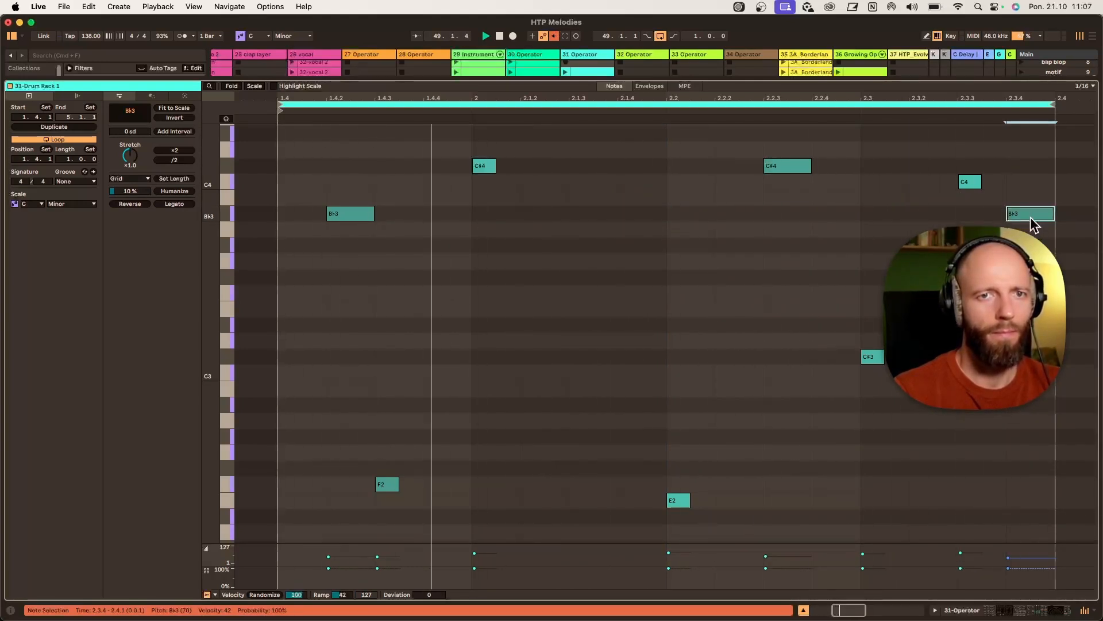
key("Delete")
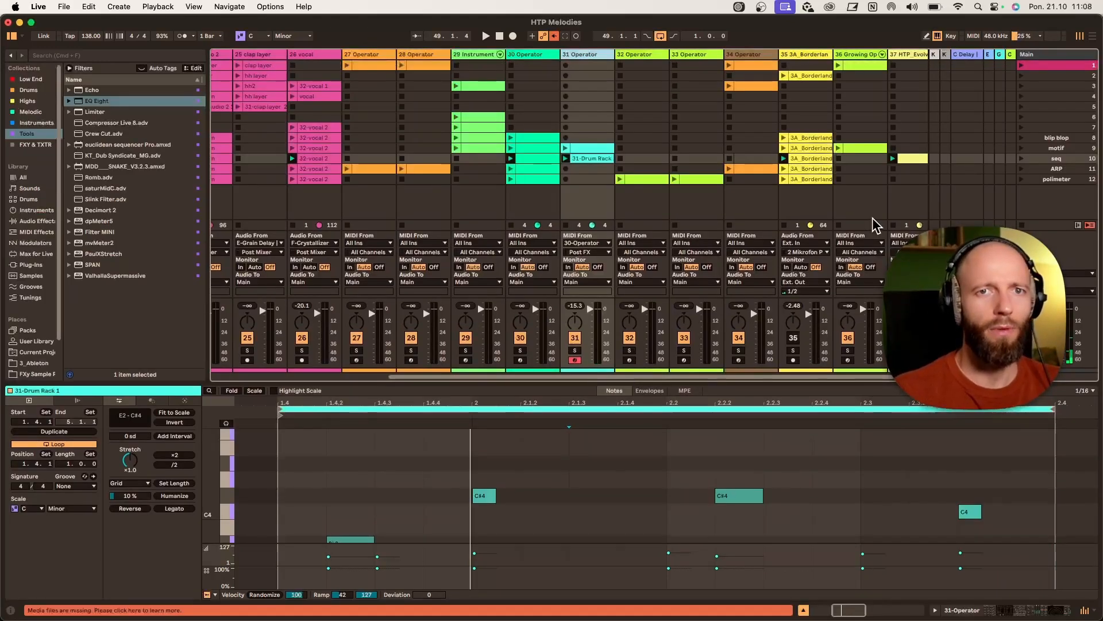
- Launch the ARP scene and compare the device chains on the track 27 and track 34 Operator tracks
left_click(1022, 169)
left_click(352, 55)
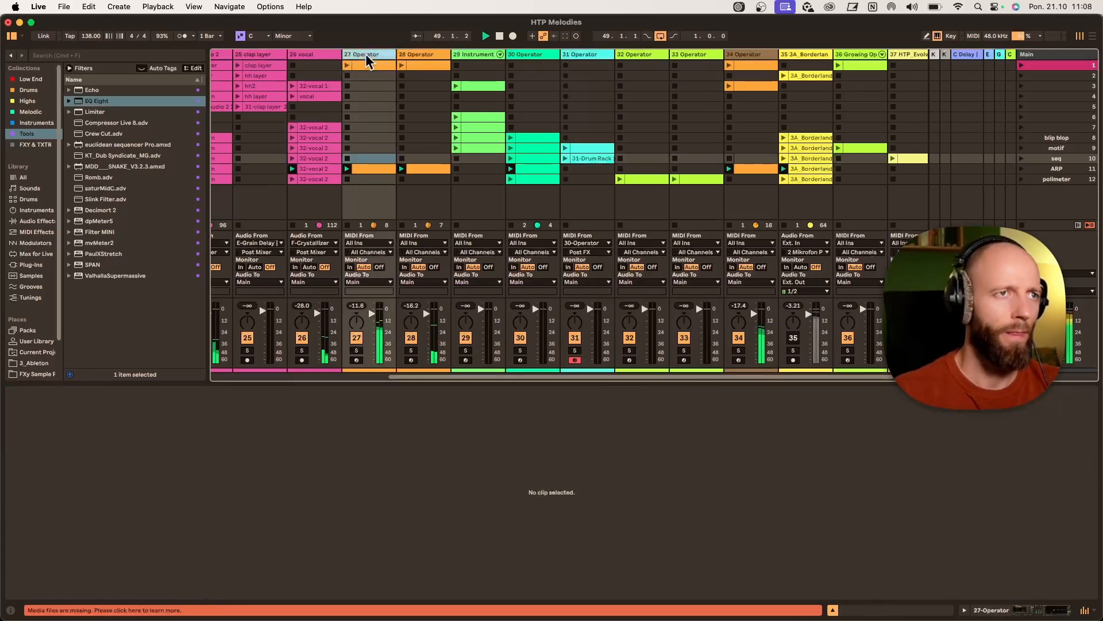
double_click(225, 517)
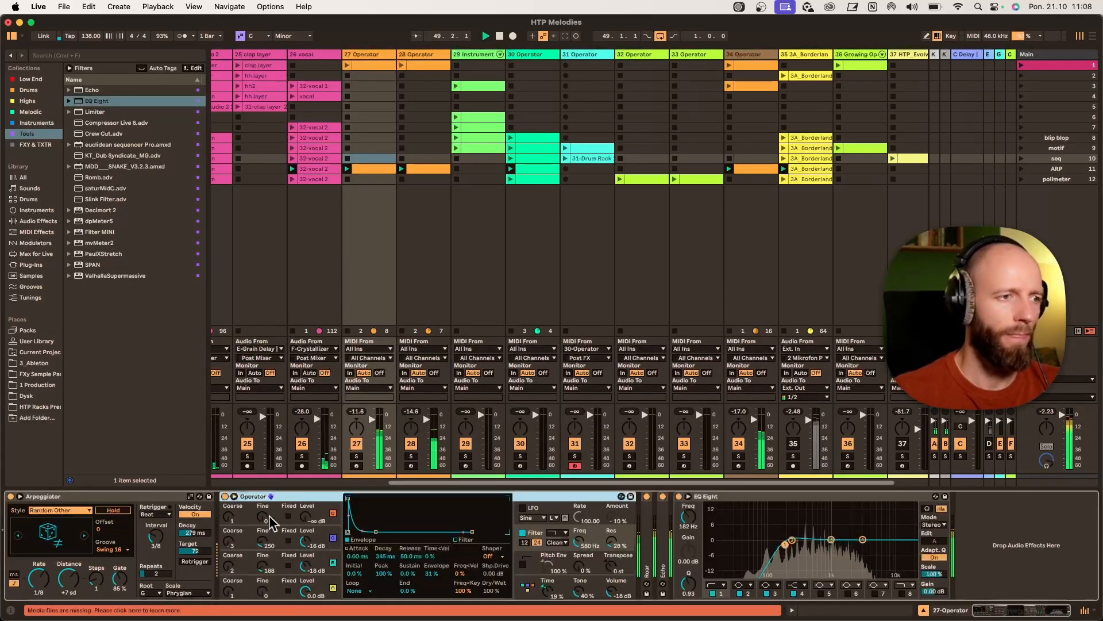
left_click(754, 55)
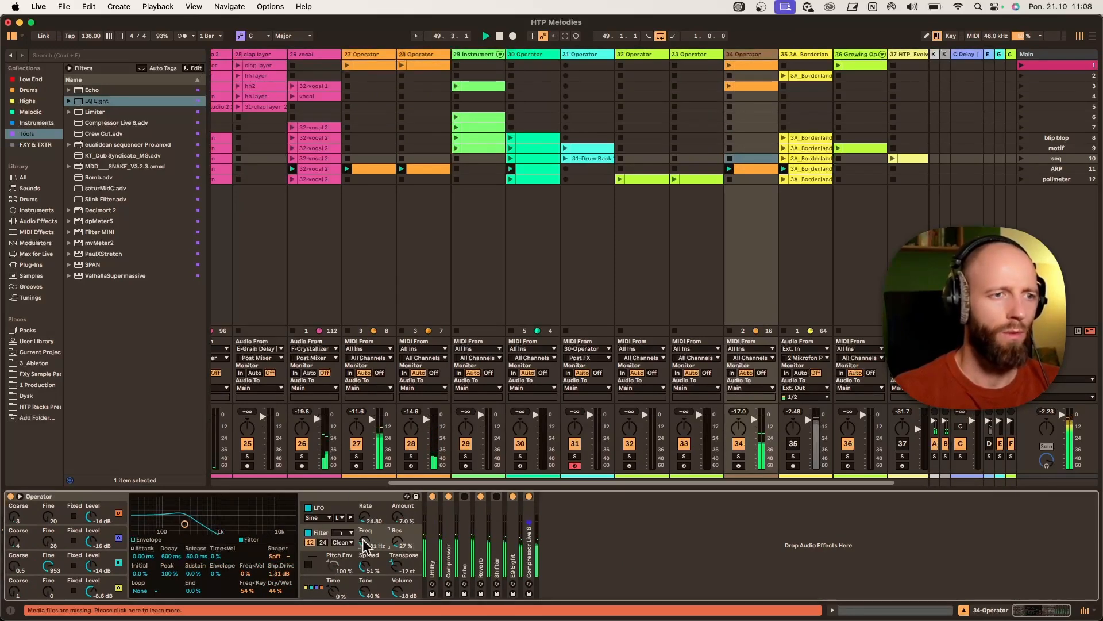
left_click(378, 56)
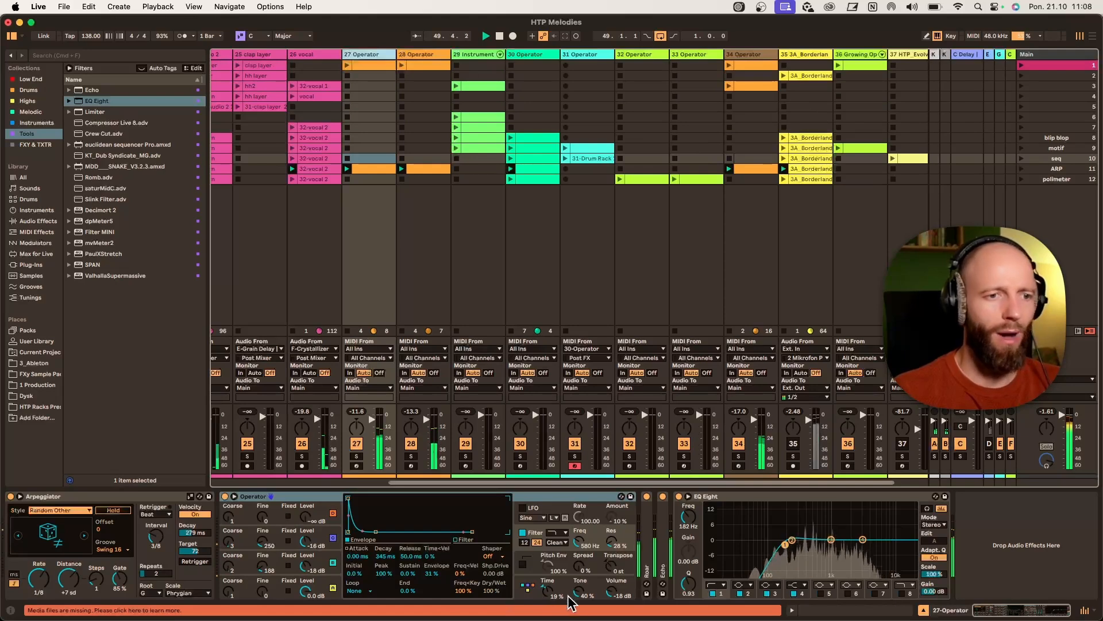
- Turn down the filter Tone of track 27's Operator and solo track 27
left_click_drag(577, 590, 577, 617)
left_click(357, 456)
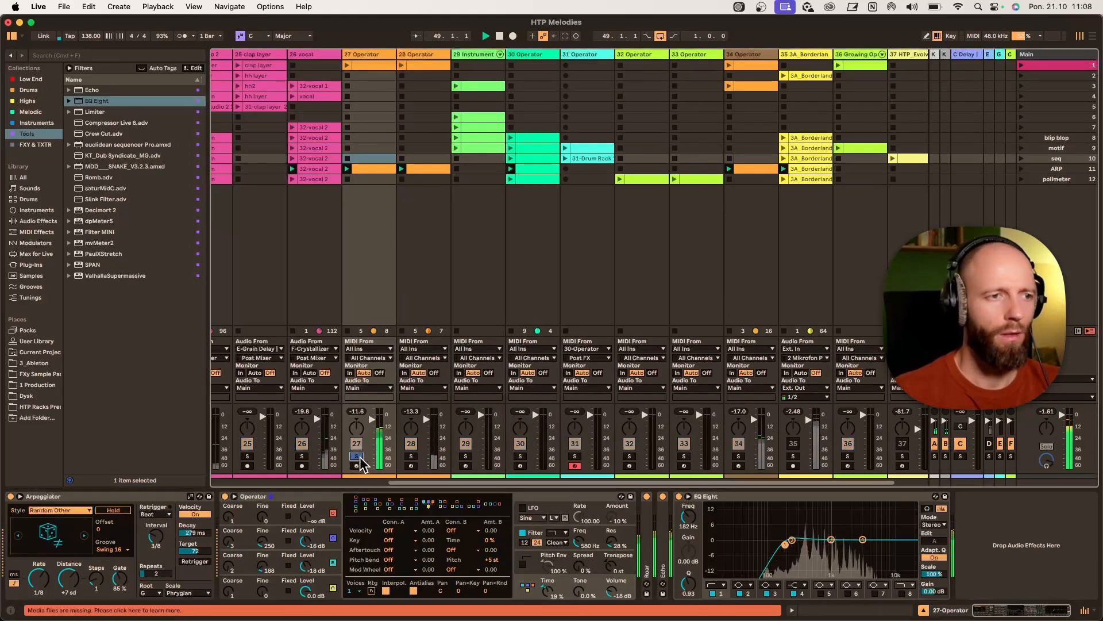
- Open track 27's ARP clip and enlarge the clip editor
left_click(381, 169)
double_click(381, 170)
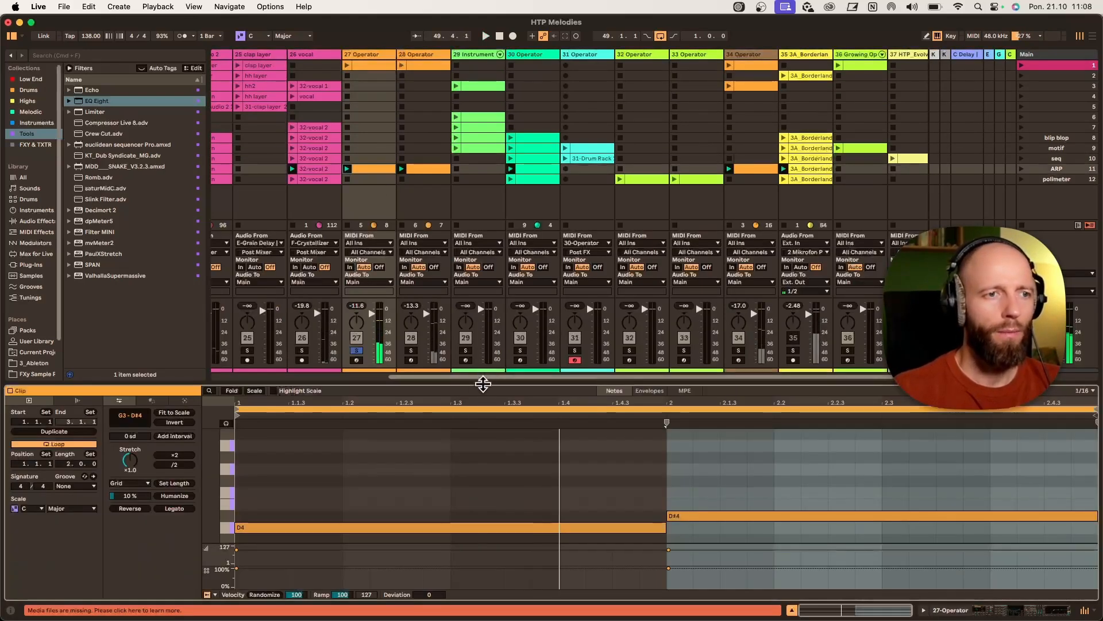
left_click_drag(483, 380, 461, 153)
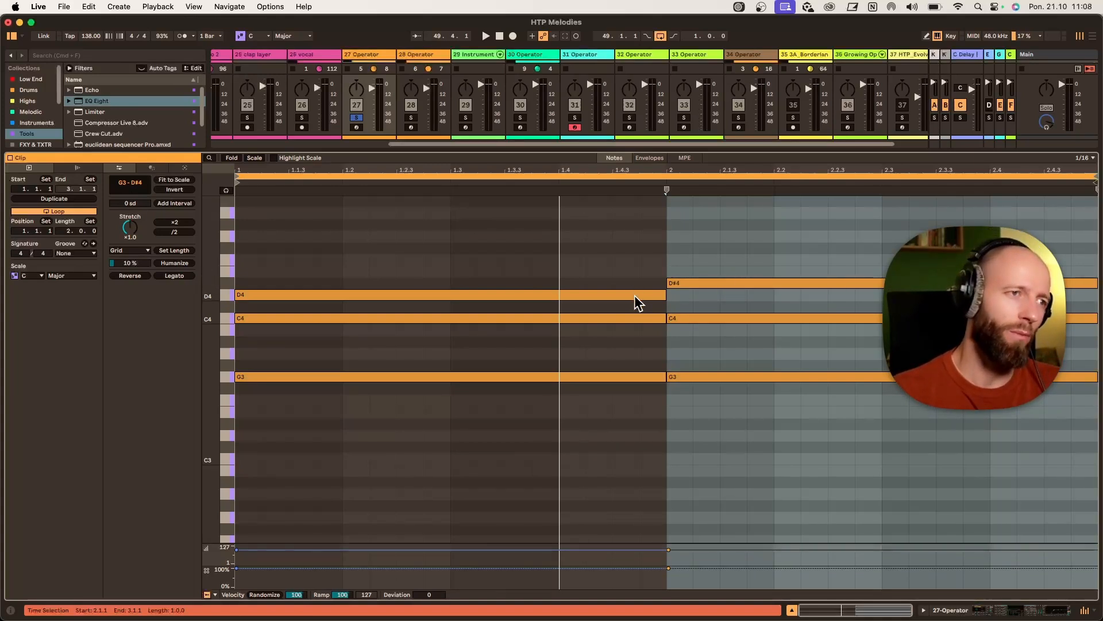
left_click_drag(708, 359, 703, 399)
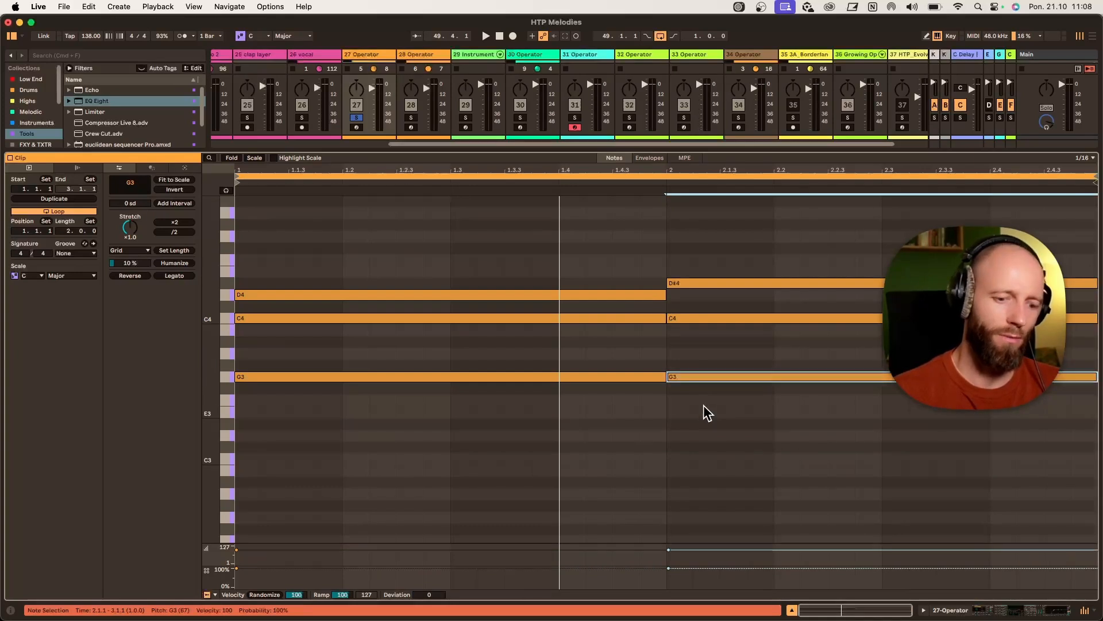
key("shift+Up")
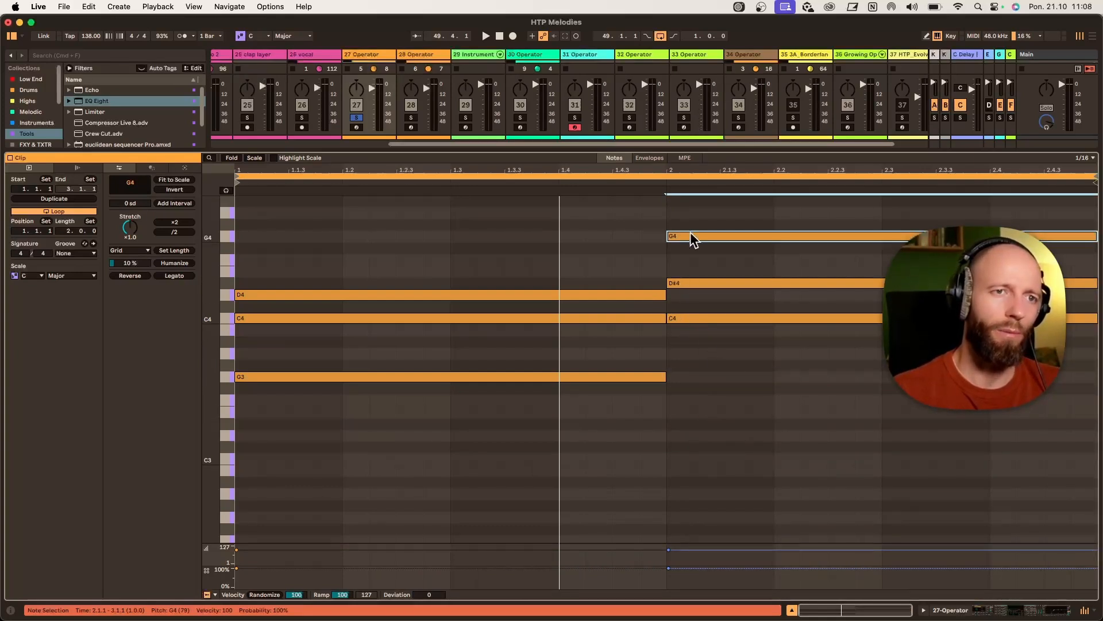
key("shift+Down")
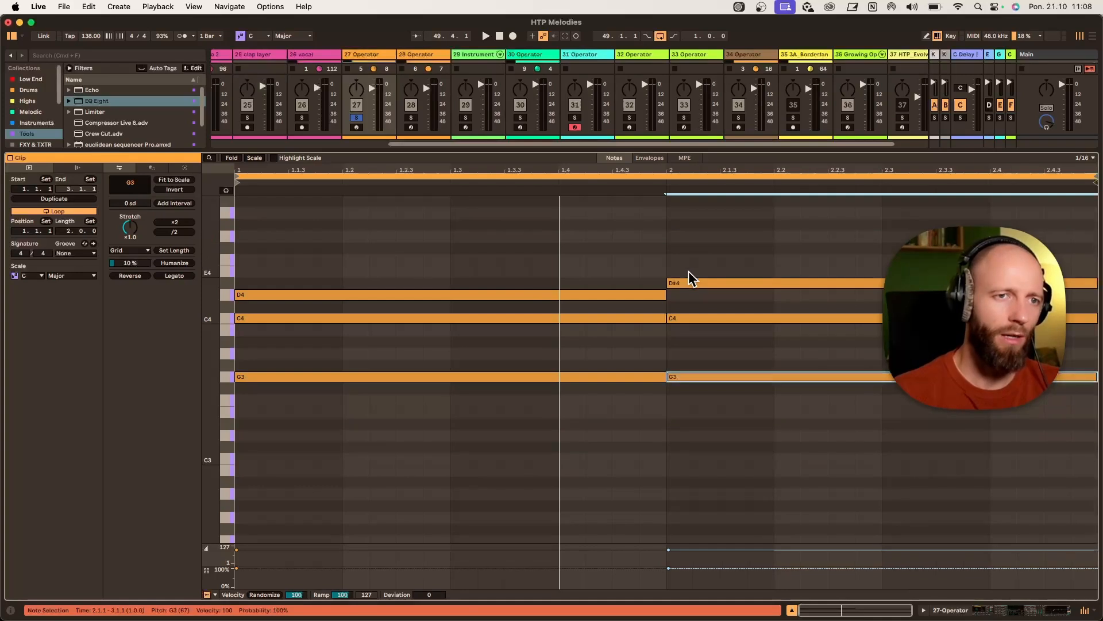
left_click(635, 296)
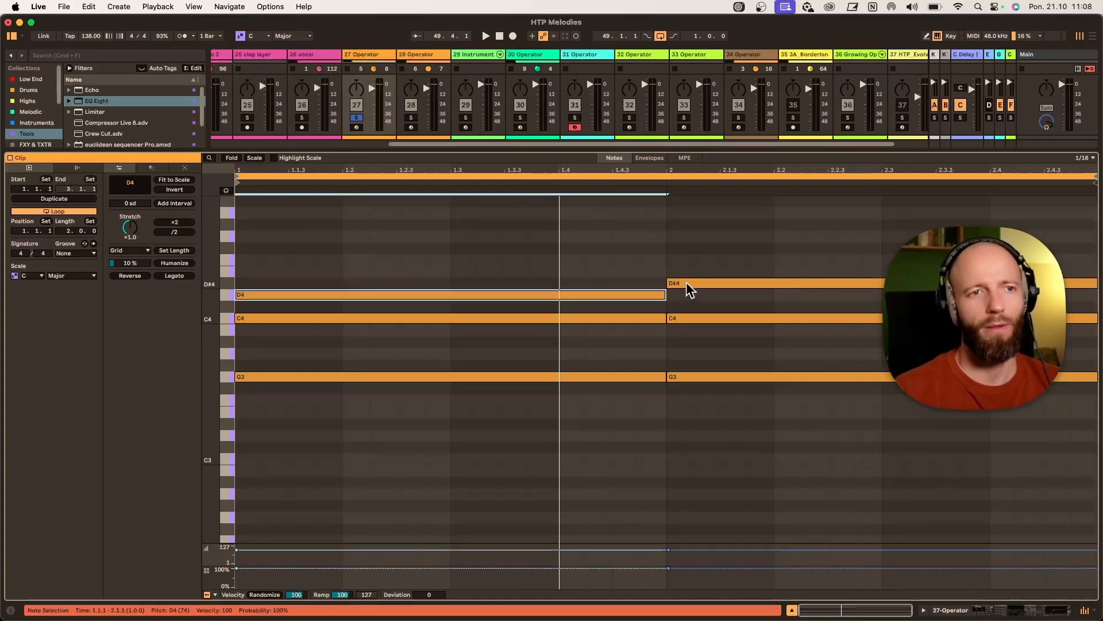
left_click_drag(706, 379, 712, 236)
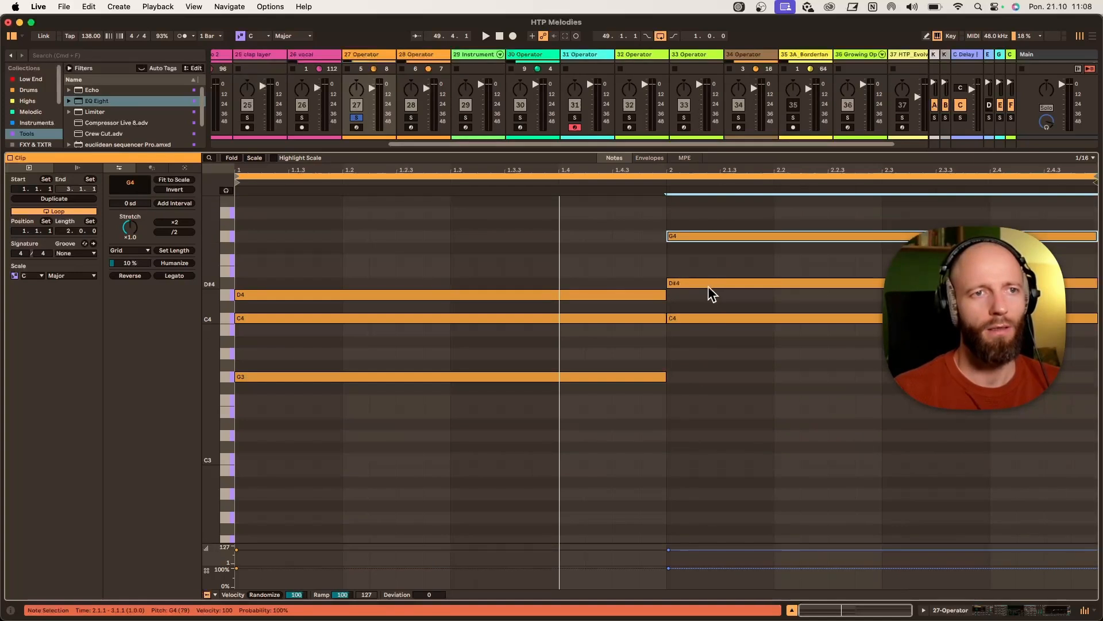
left_click_drag(711, 284, 705, 291)
key("Up")
key("Up")
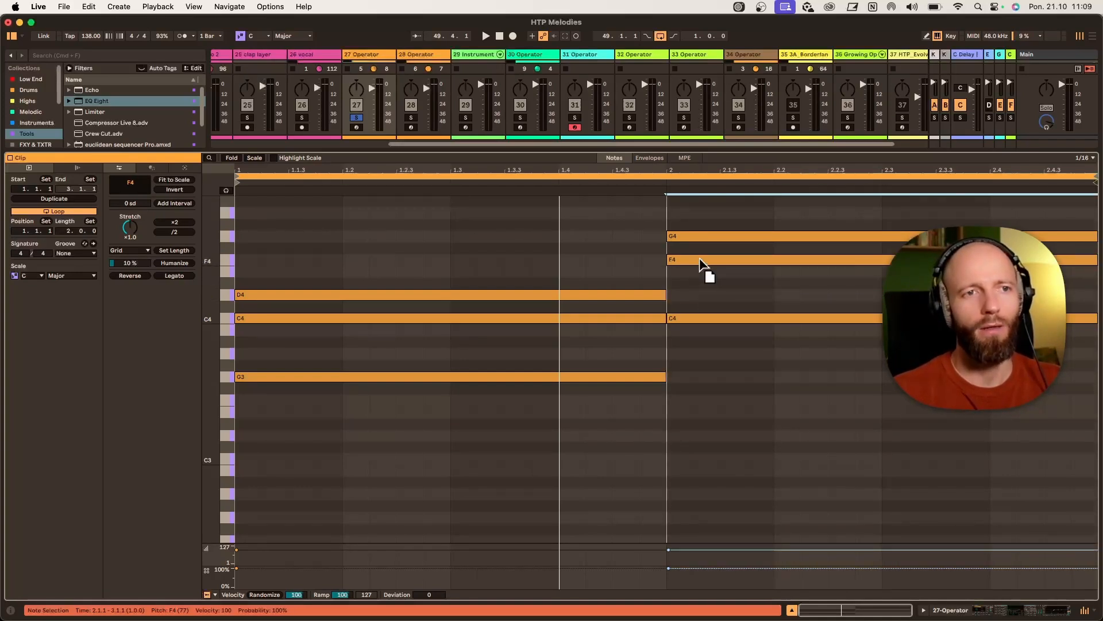
key("Down")
key("Down")
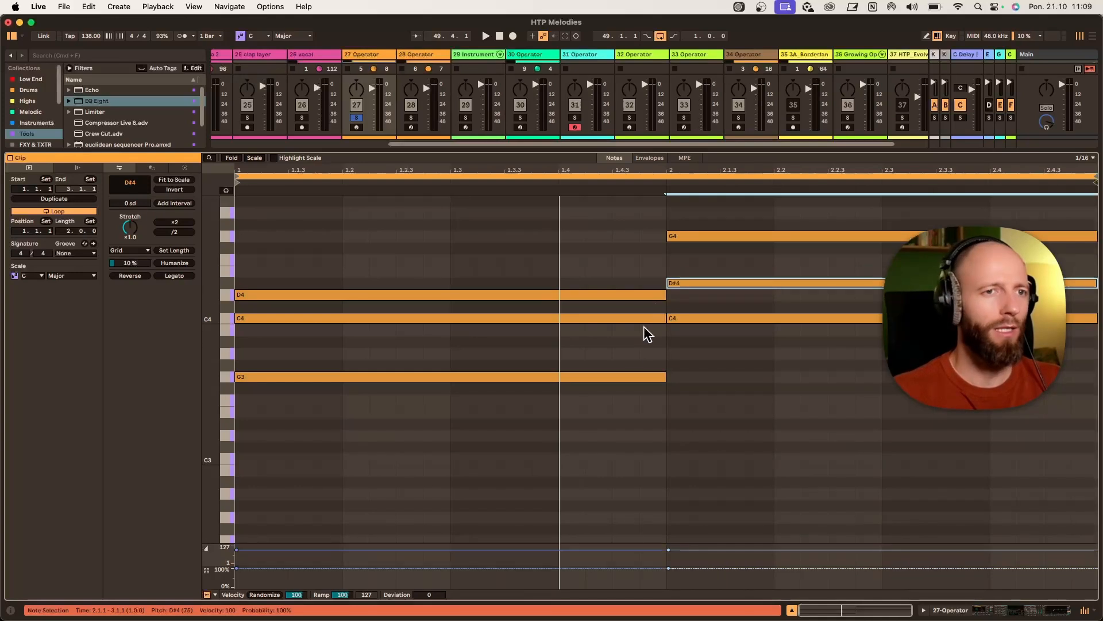
key("super+z")
- Duplicate the clip loop to four bars and raise the D#4 note in bar 3 to F4
key("super+d")
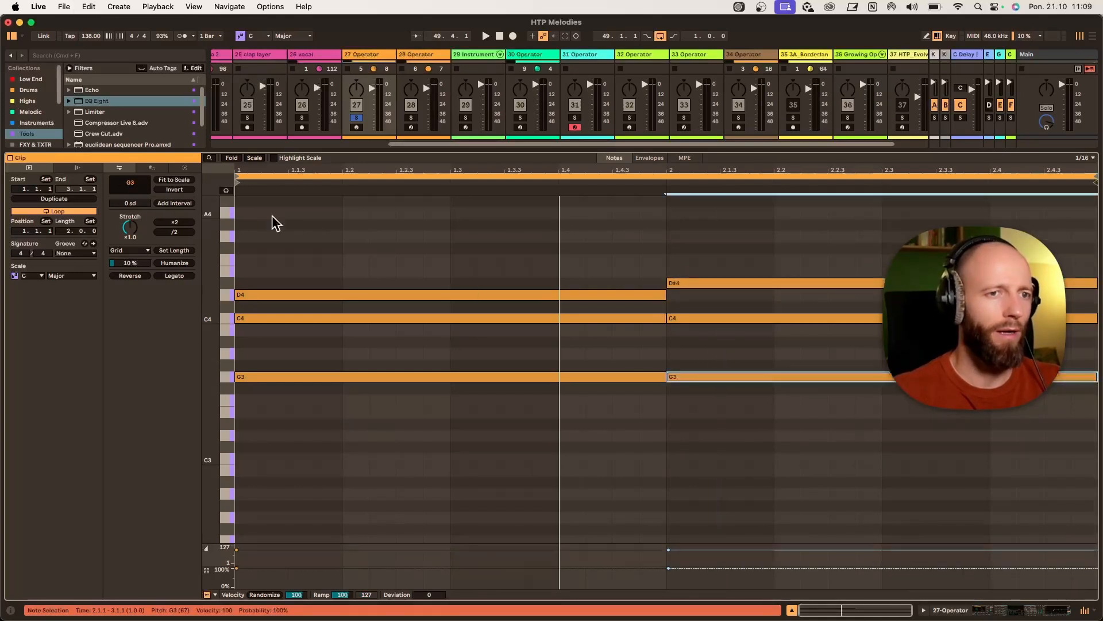
left_click_drag(710, 297, 711, 267)
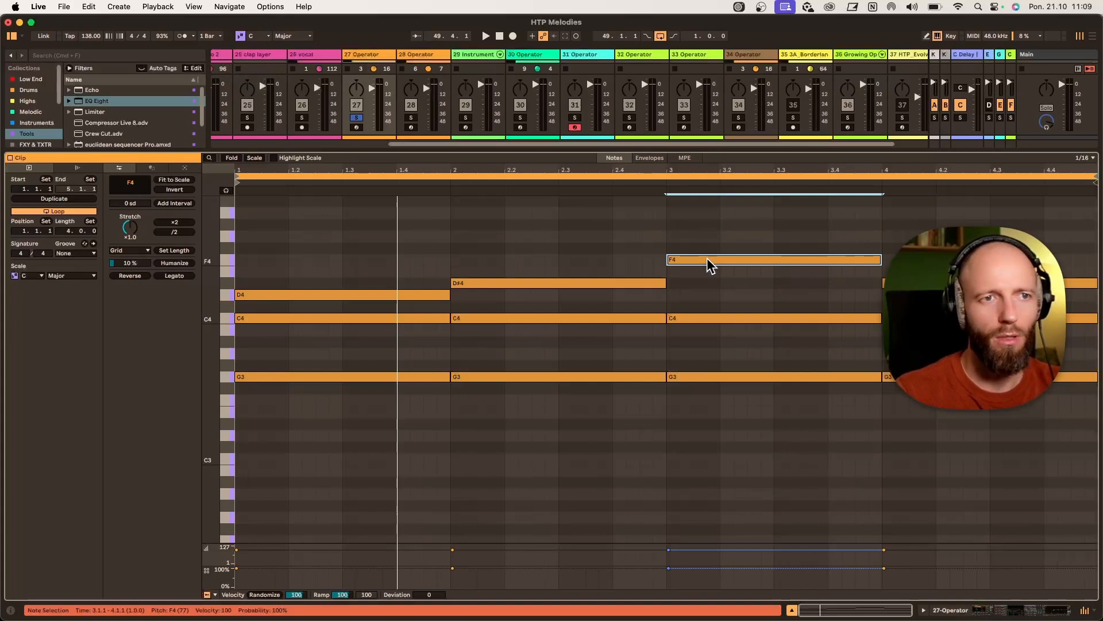
left_click_drag(714, 382, 716, 239)
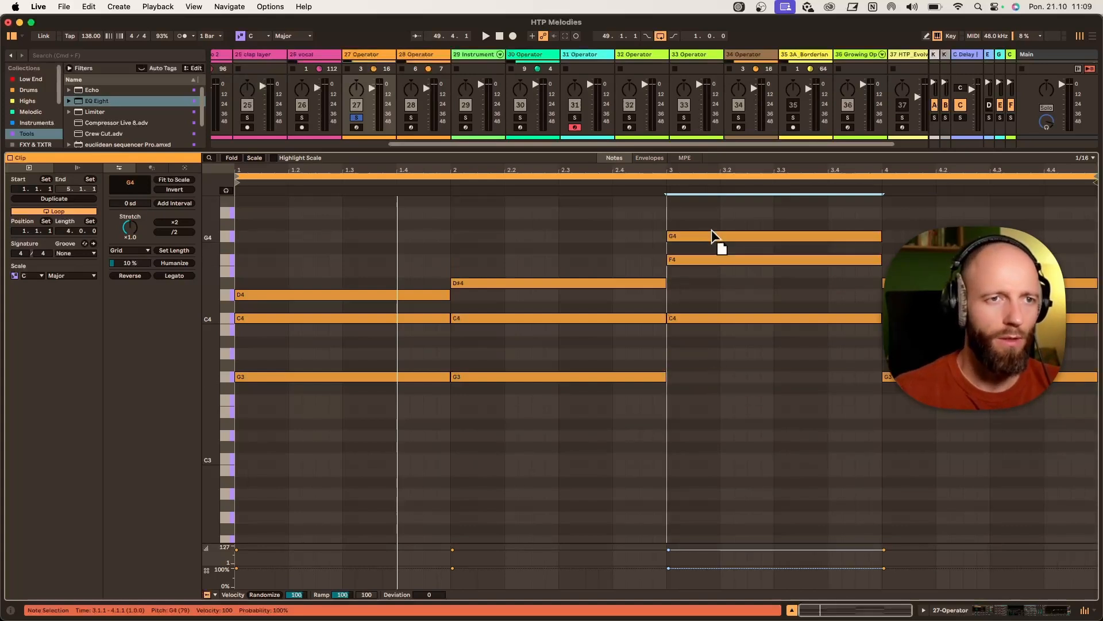
left_click(683, 262)
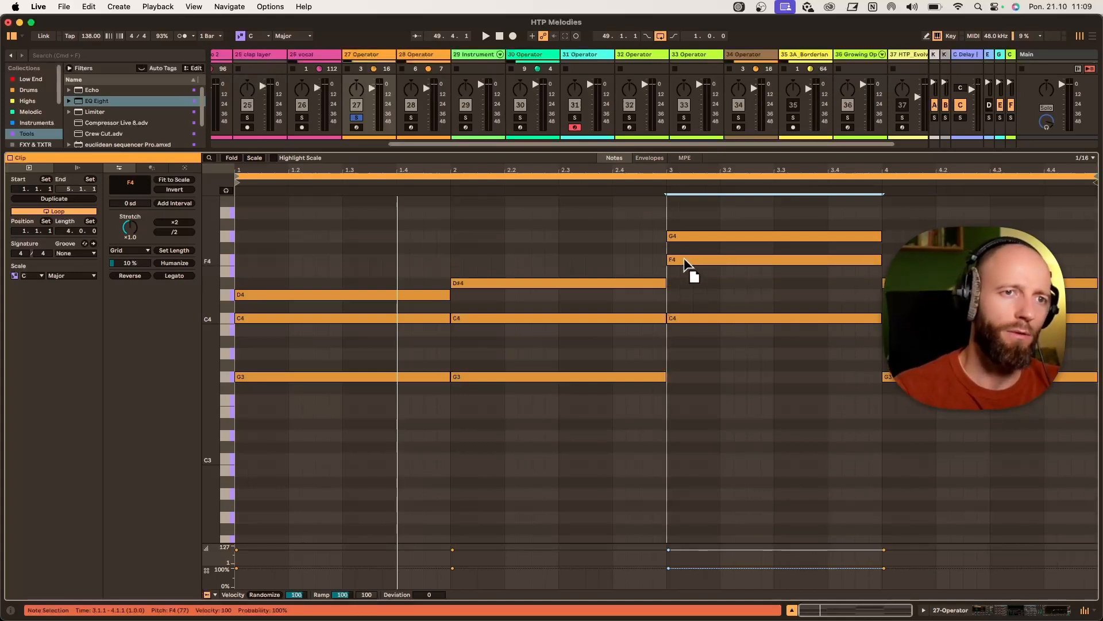
left_click_drag(687, 237, 685, 382)
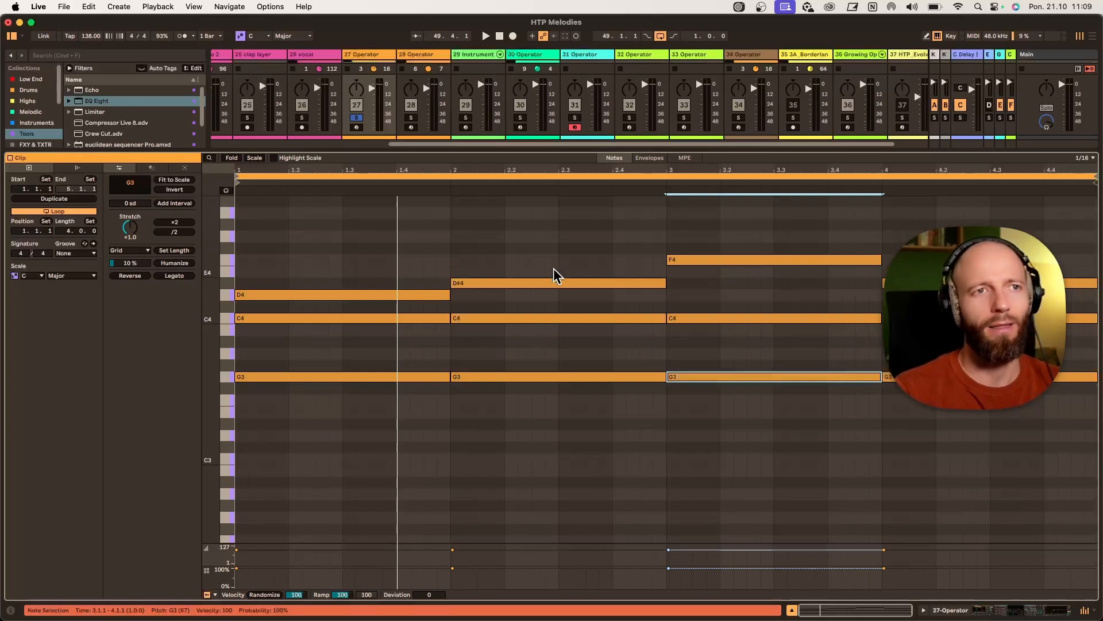
- Play back the clip, toggle track 27's solo and deactivate track 28
key("space")
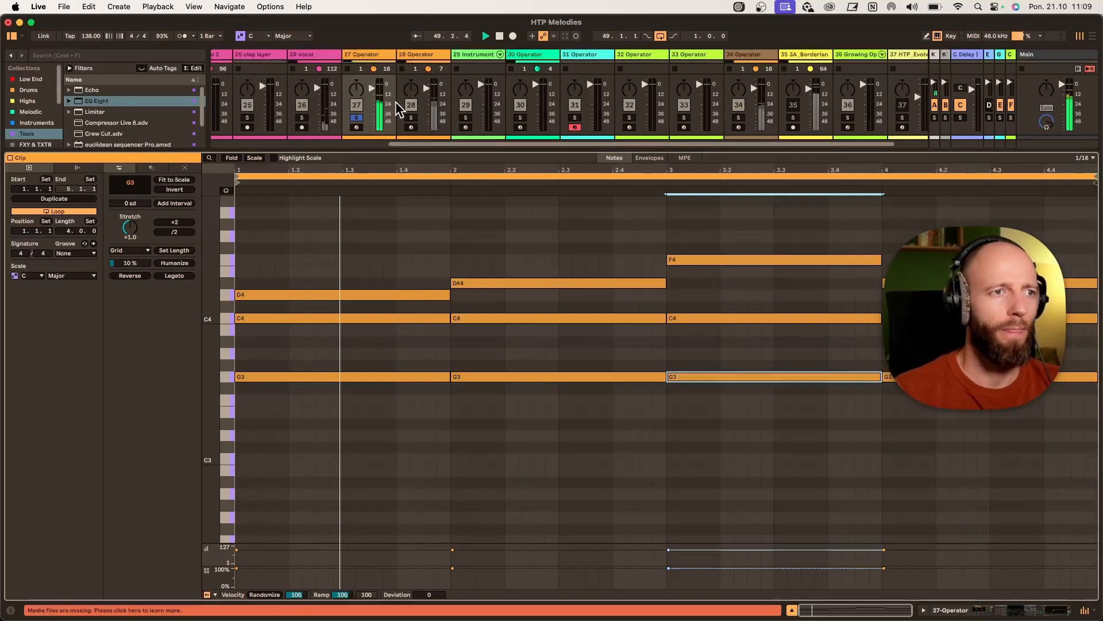
double_click(373, 56)
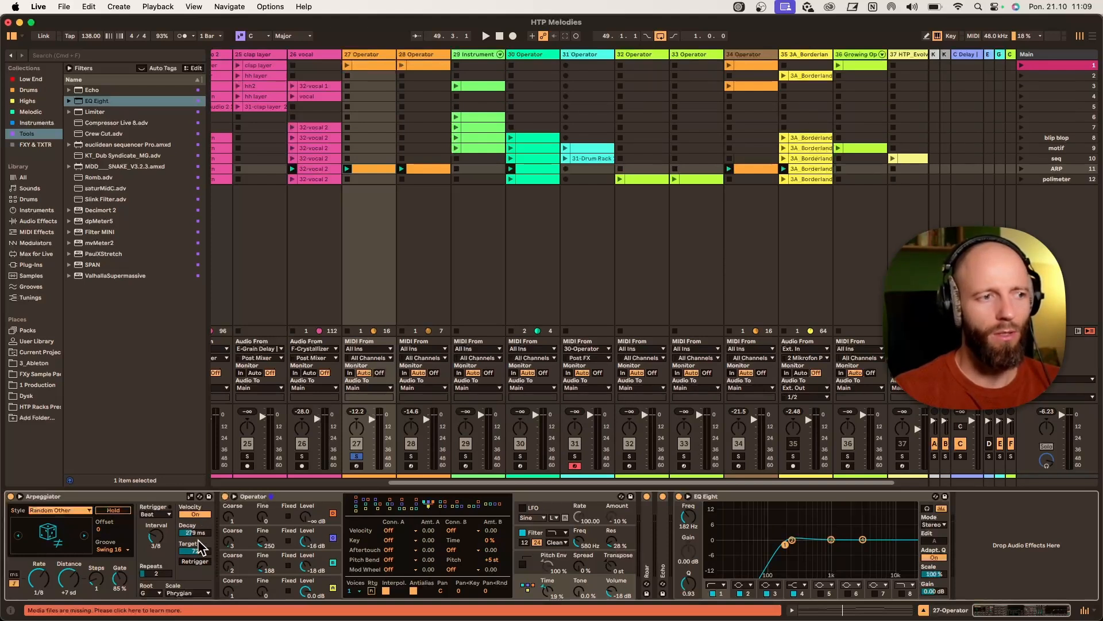
key("space")
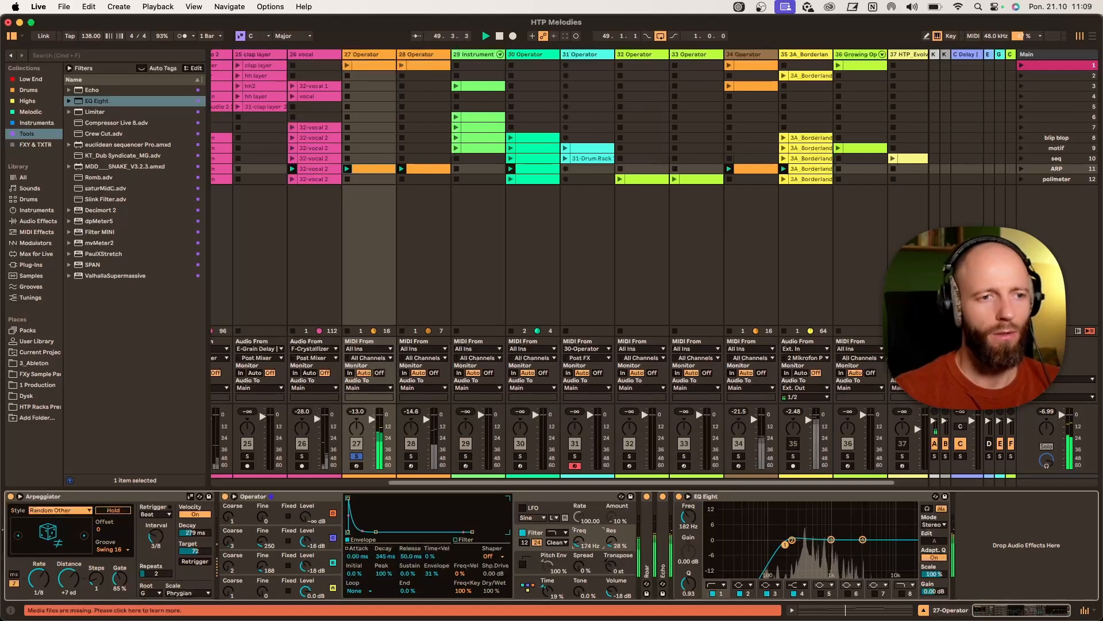
left_click(357, 456)
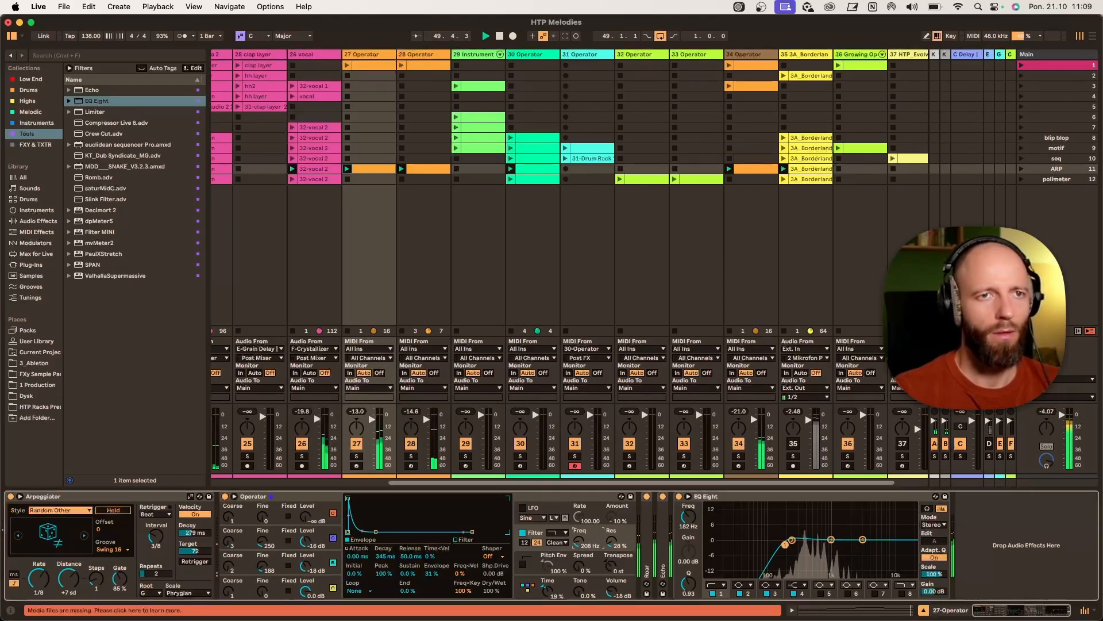
left_click(410, 443)
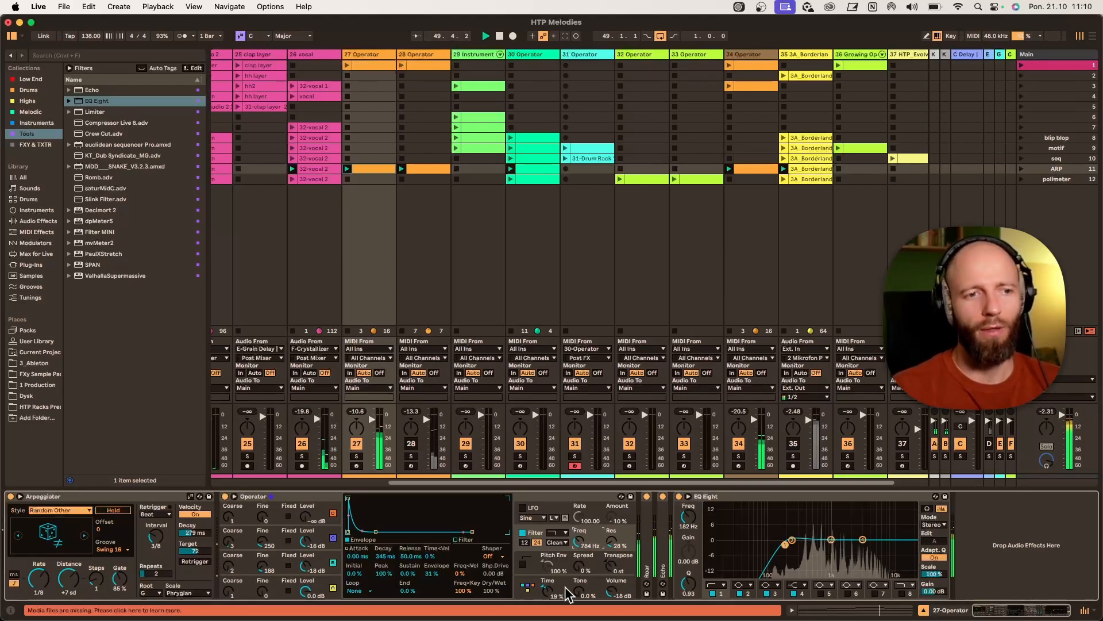
- Raise the Operator filter frequency on track 27 to about 4 kHz
left_click_drag(569, 593, 569, 591)
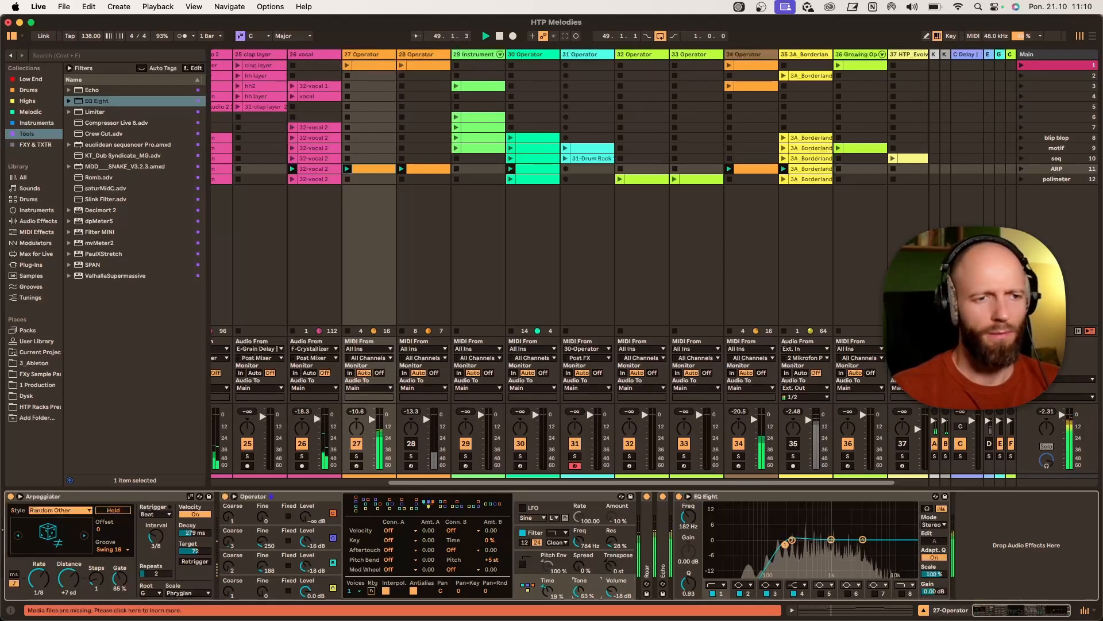
left_click(585, 543)
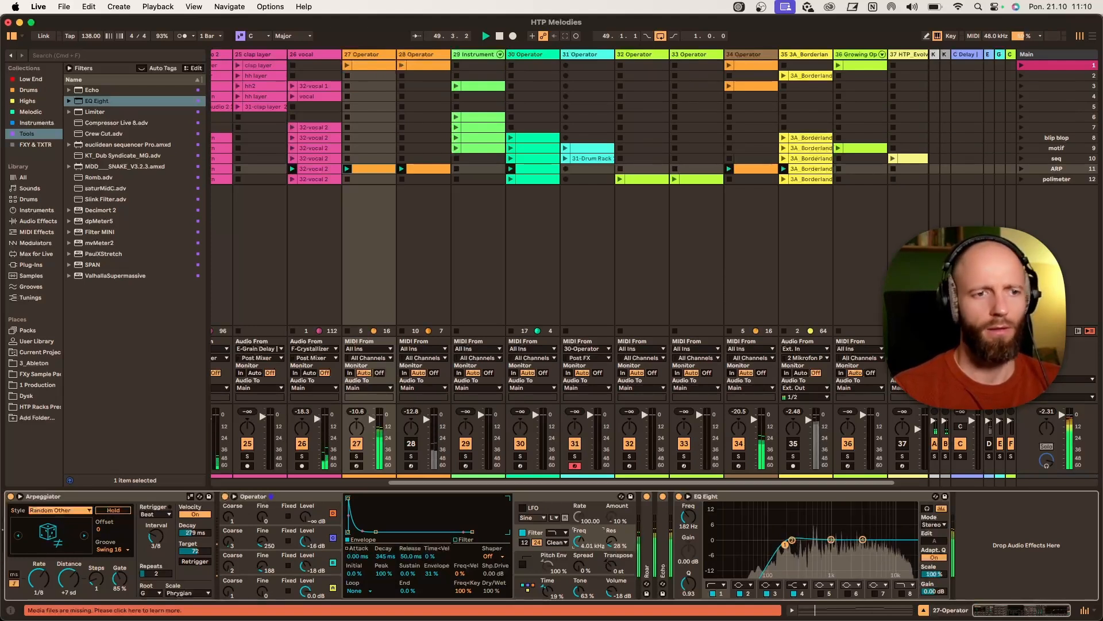
left_click(585, 591)
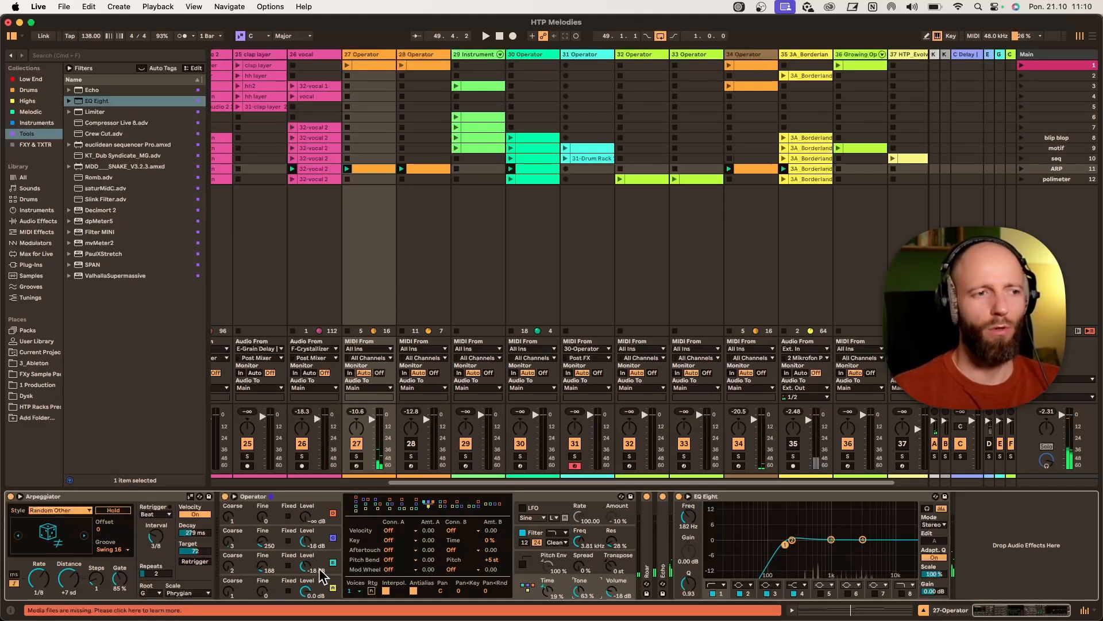
- Check oscillators D and C, then set the Operator filter frequency to about 347 Hz and Tone to about 81%
left_click(336, 585)
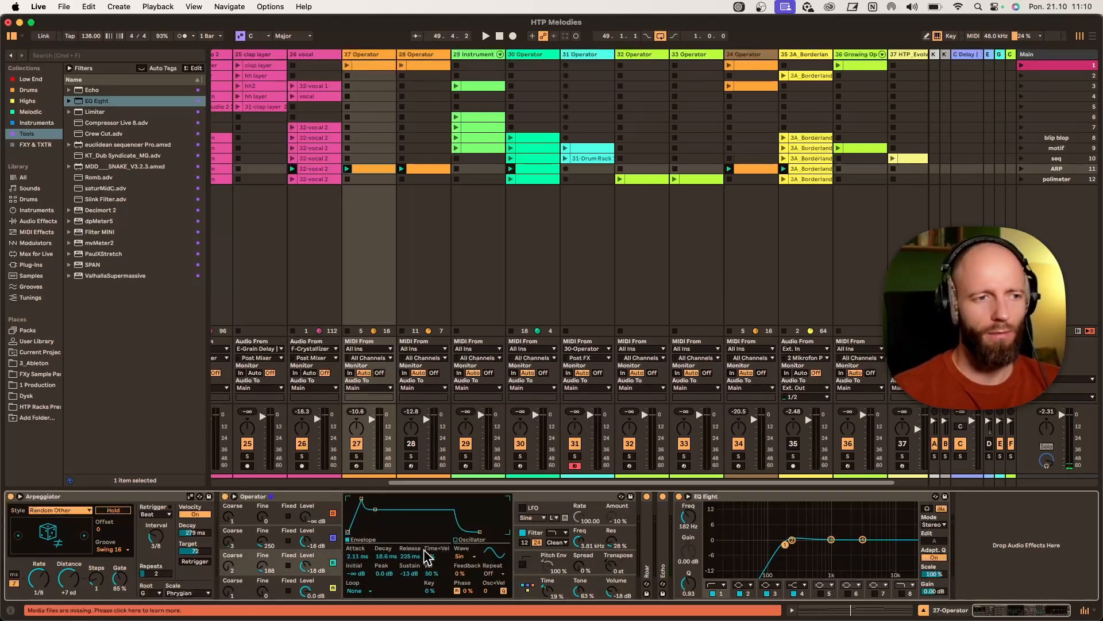
left_click(332, 563)
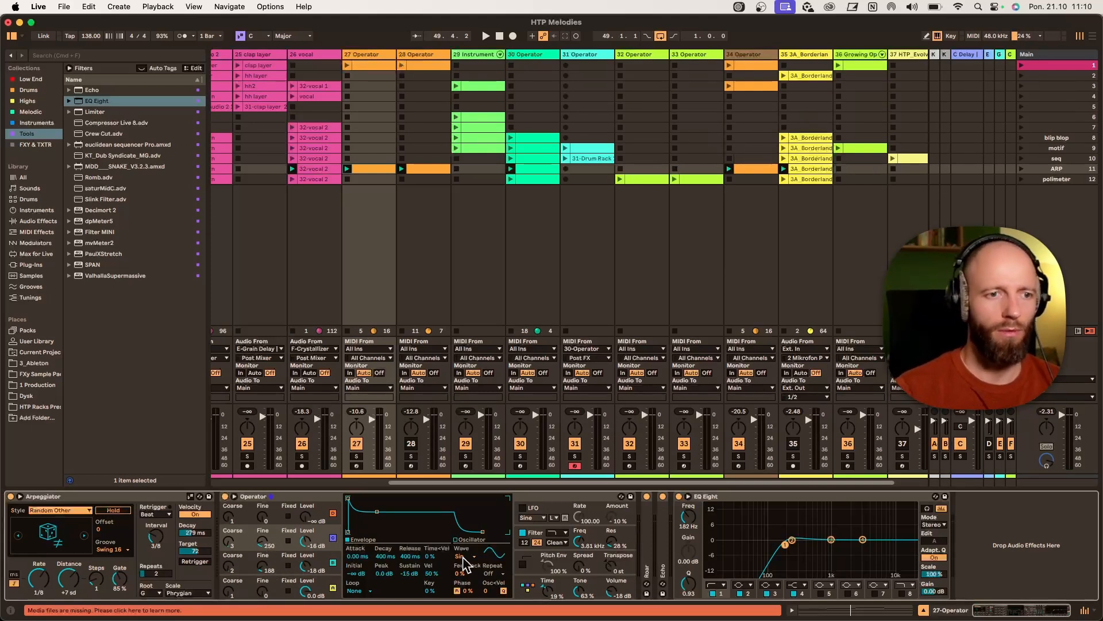
left_click_drag(580, 592, 580, 619)
key("space")
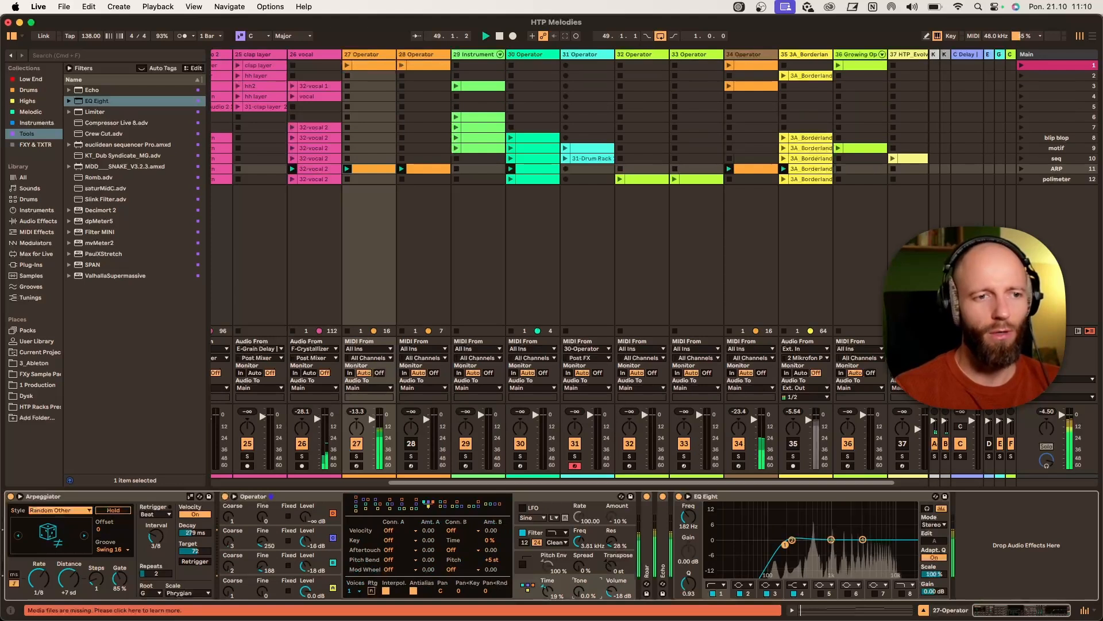
mouse_move(579, 542)
left_mouse_down()
mouse_move(579, 566)
mouse_move(579, 551)
left_mouse_up()
left_click_drag(581, 589, 579, 547)
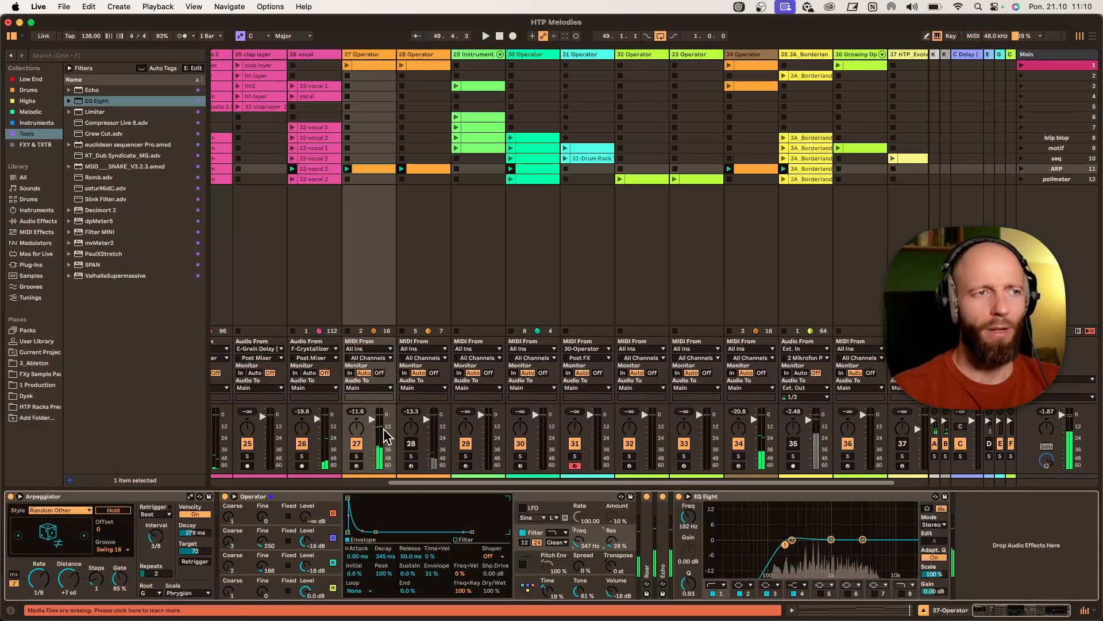
- Open track 28's arpeggio clip in the note editor and set its grid to 1/8
double_click(425, 169)
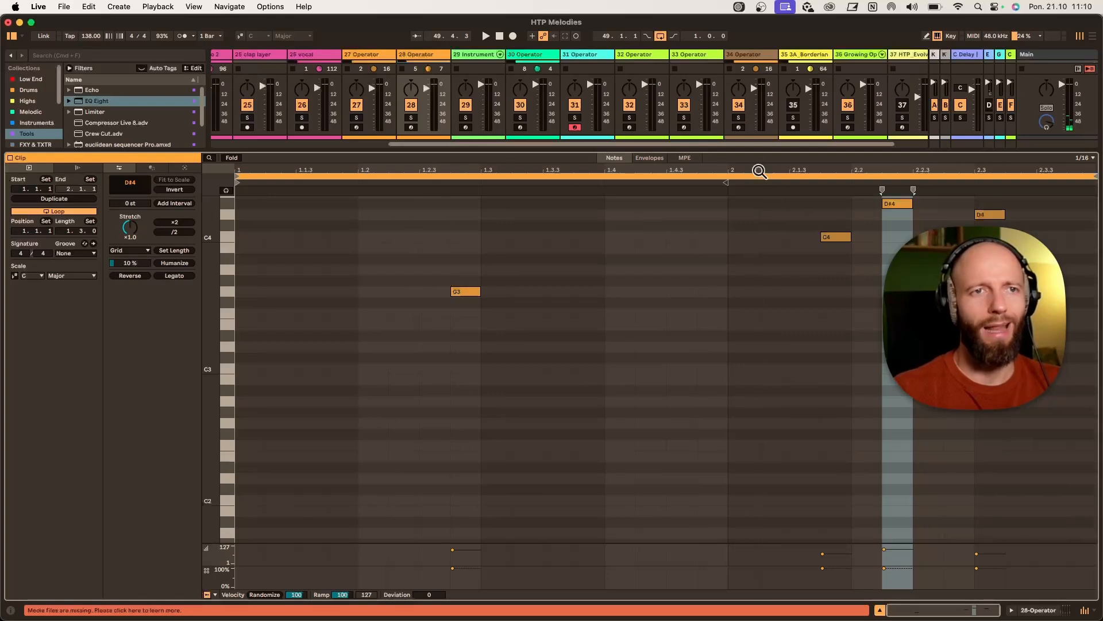
scroll(685, 335, "up", 5)
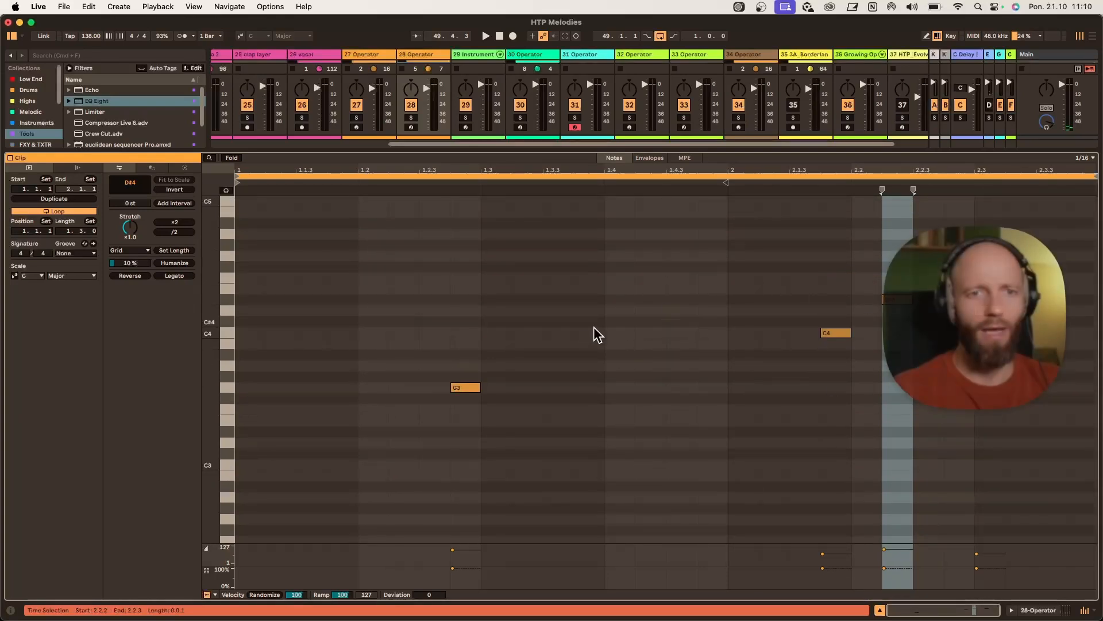
right_click(669, 262)
left_click(716, 522)
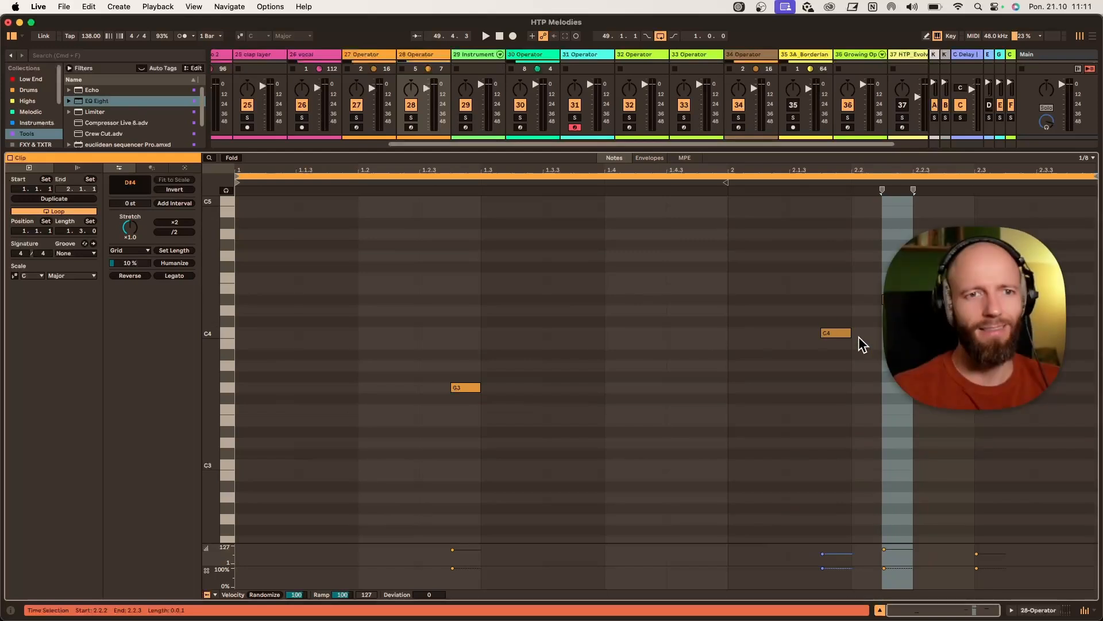
scroll(880, 364, "down", 3)
scroll(874, 358, "down", 1)
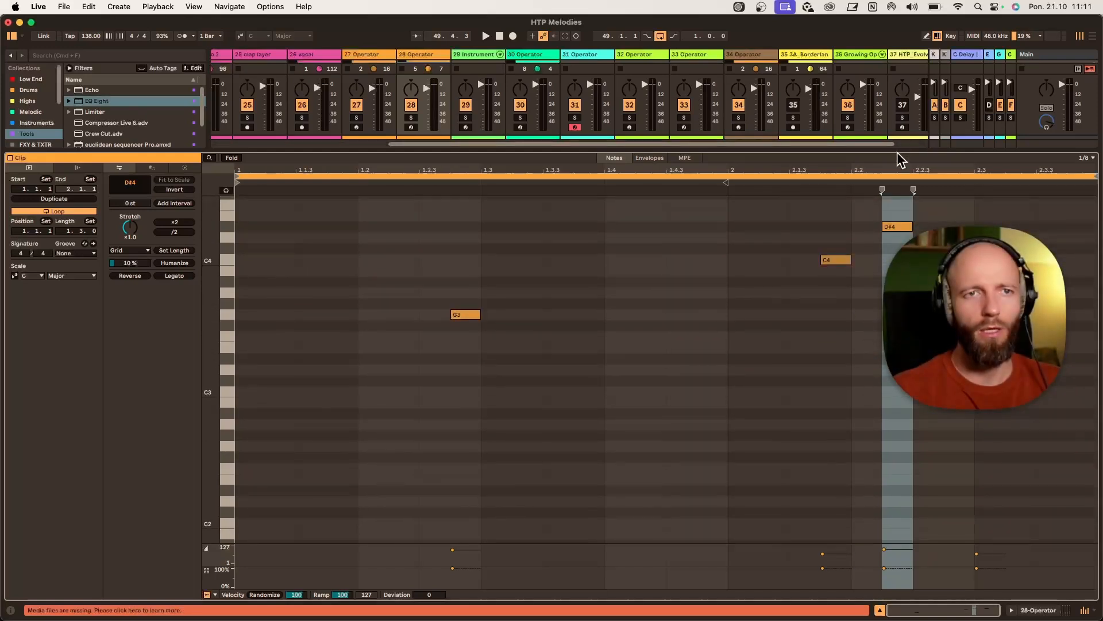
left_click_drag(896, 151, 896, 50)
scroll(747, 229, "up", 1)
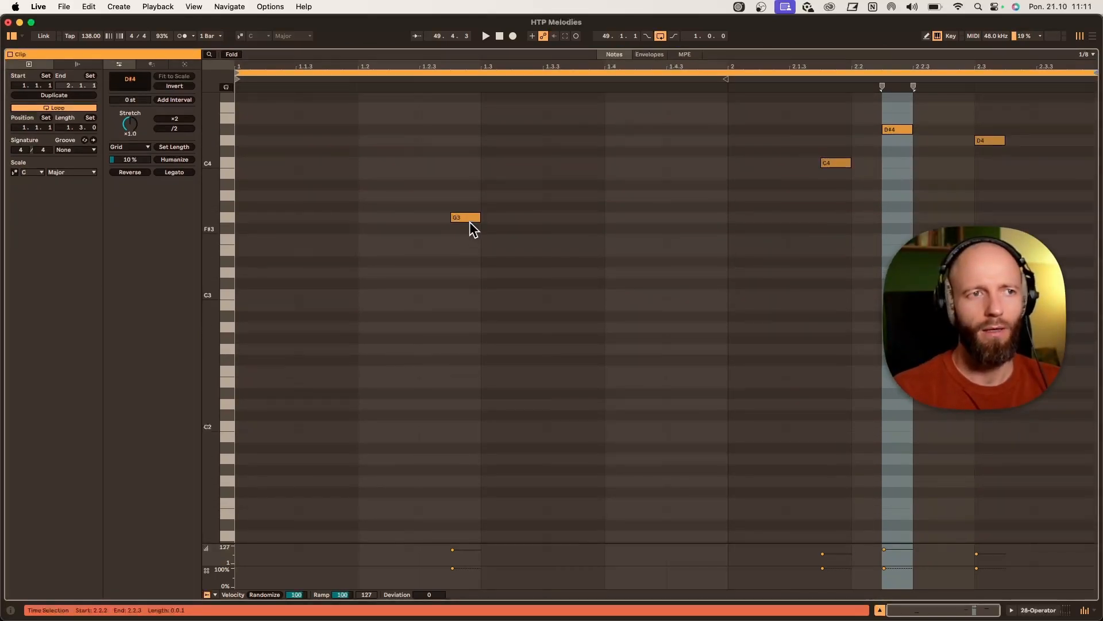
left_click_drag(211, 243, 238, 369)
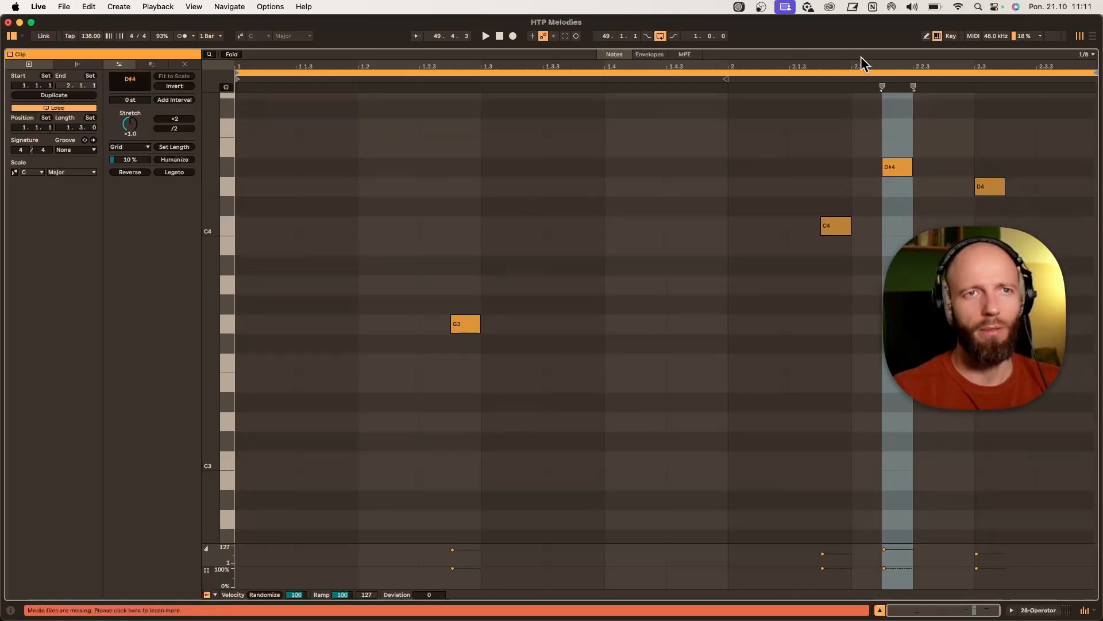
left_click_drag(859, 49, 844, 255)
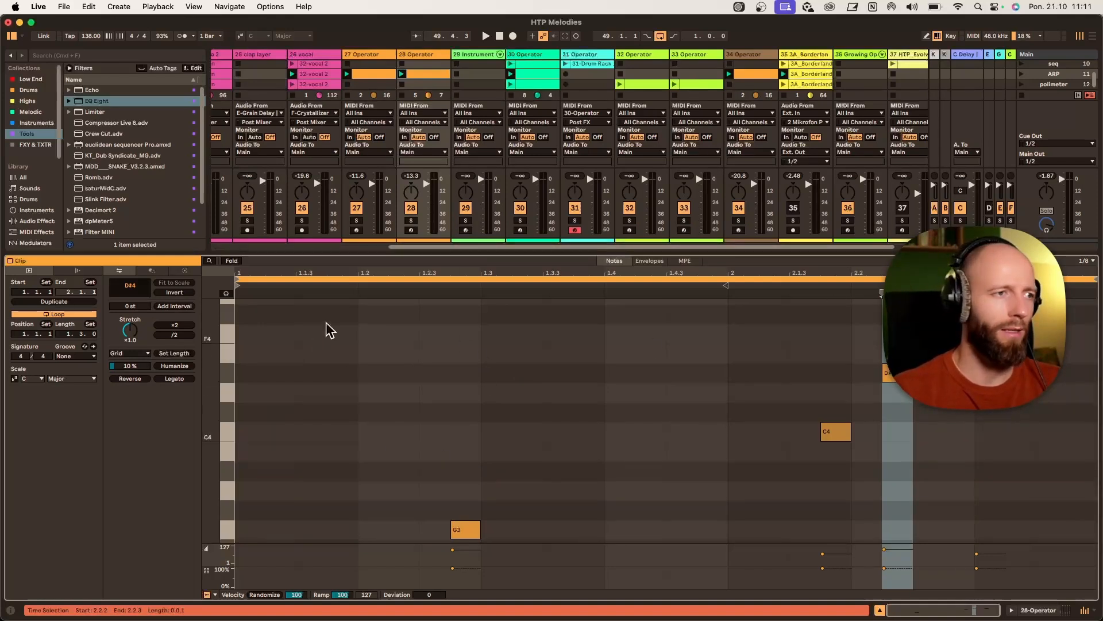
- Set the clip's scale to C Minor and fold the note editor to scale notes
left_click(30, 379)
left_click(35, 387)
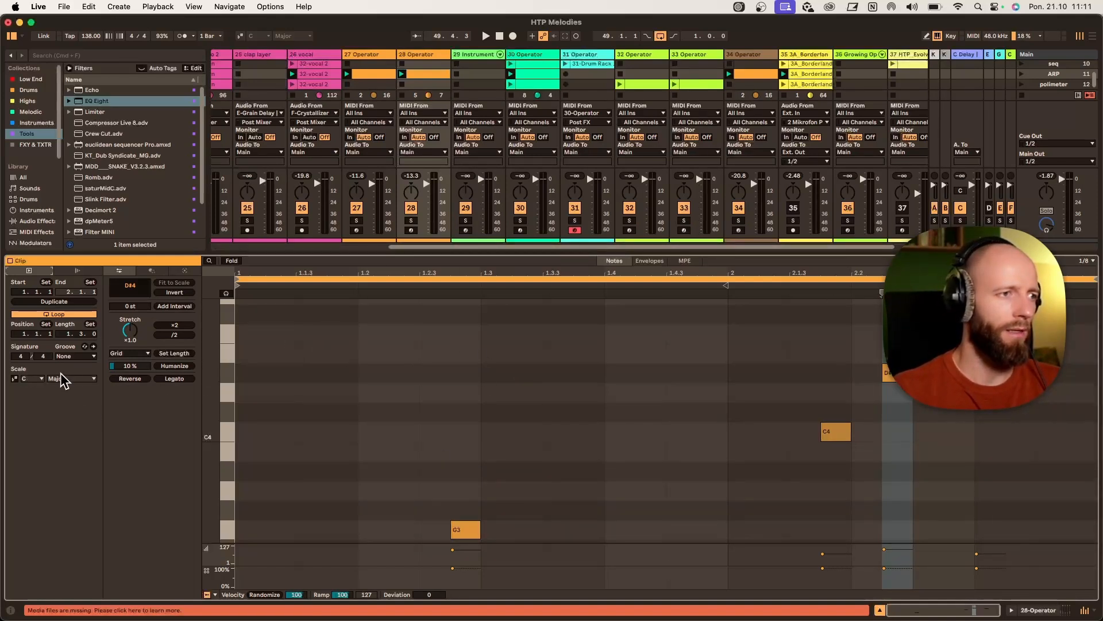
left_click(83, 379)
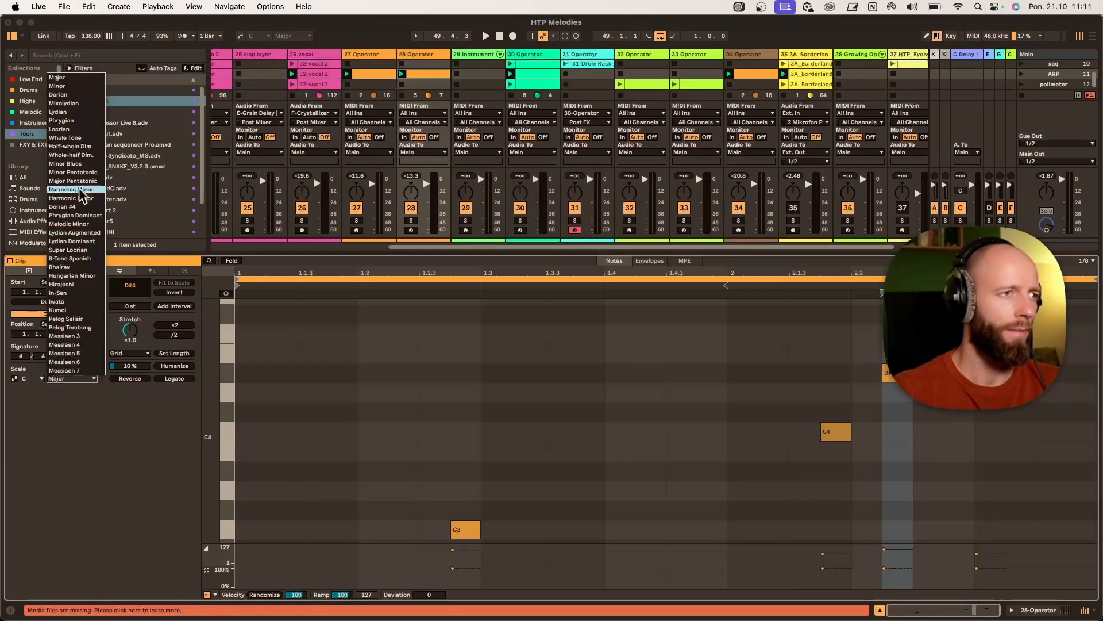
left_click(74, 85)
left_click(14, 378)
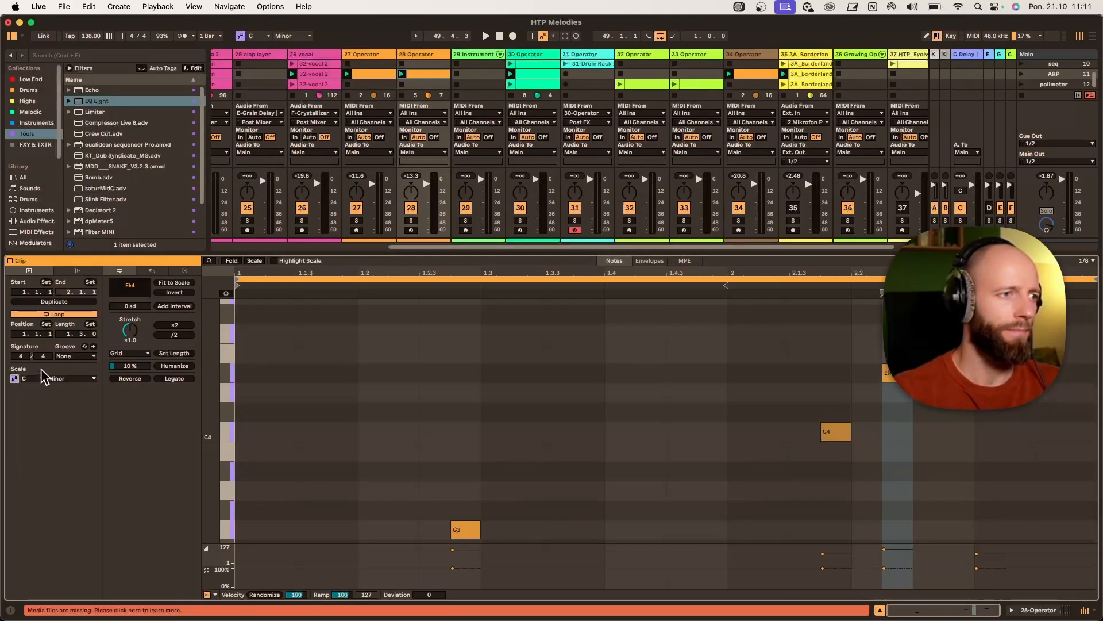
left_click(255, 261)
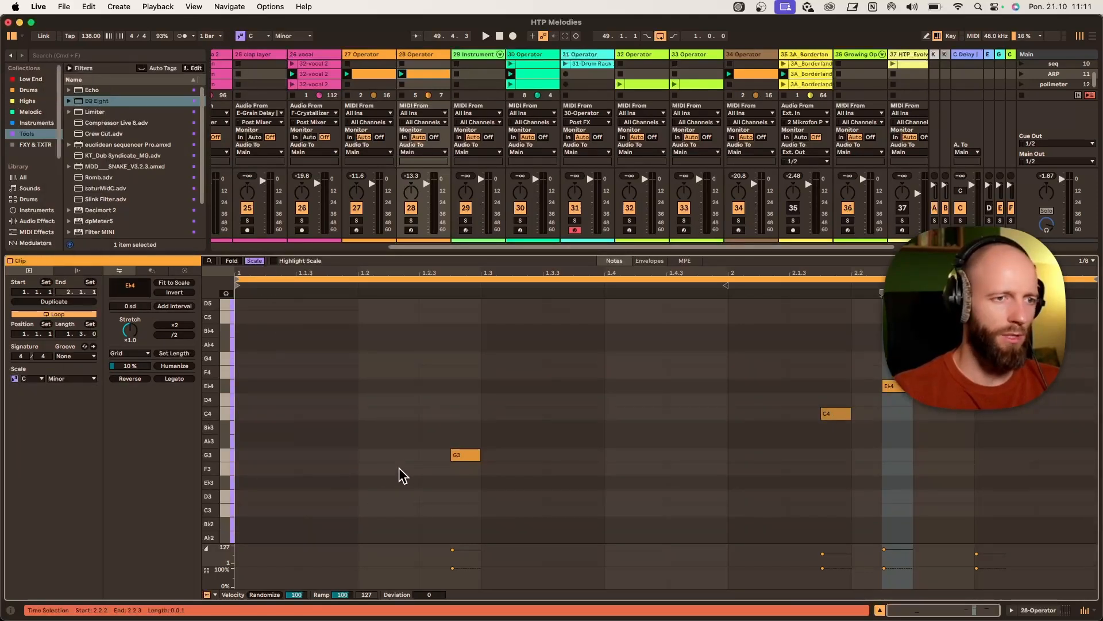
- Draw a chord at the clip start with notes C4, D4, Eb4, G4, Ab4 and Bb4
double_click(246, 414)
double_click(250, 399)
double_click(251, 386)
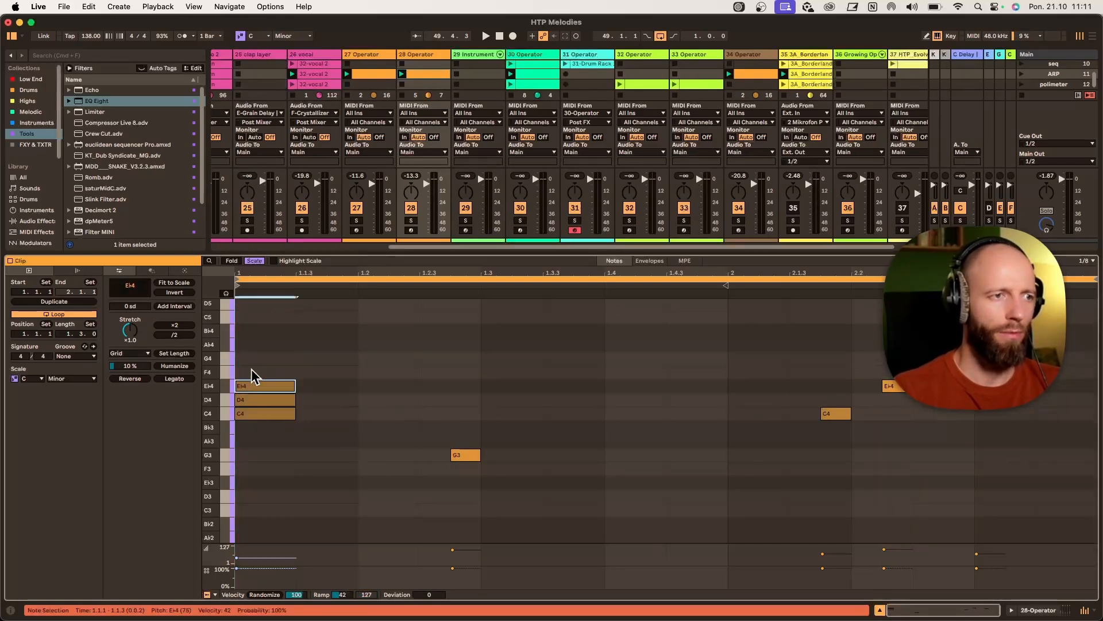
double_click(253, 371)
double_click(253, 358)
double_click(255, 345)
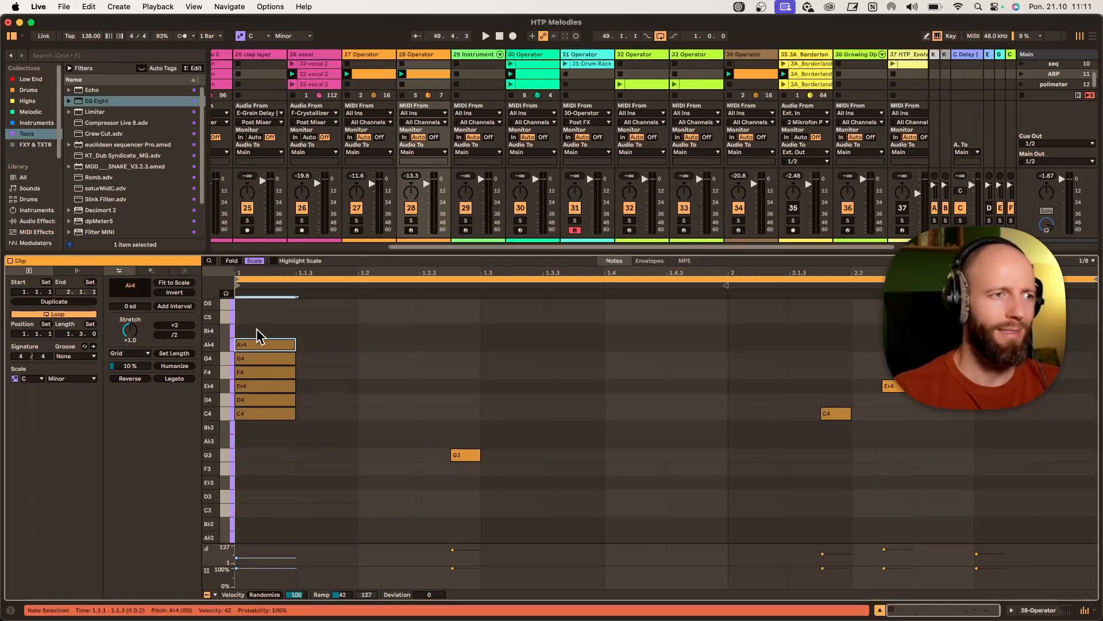
double_click(257, 330)
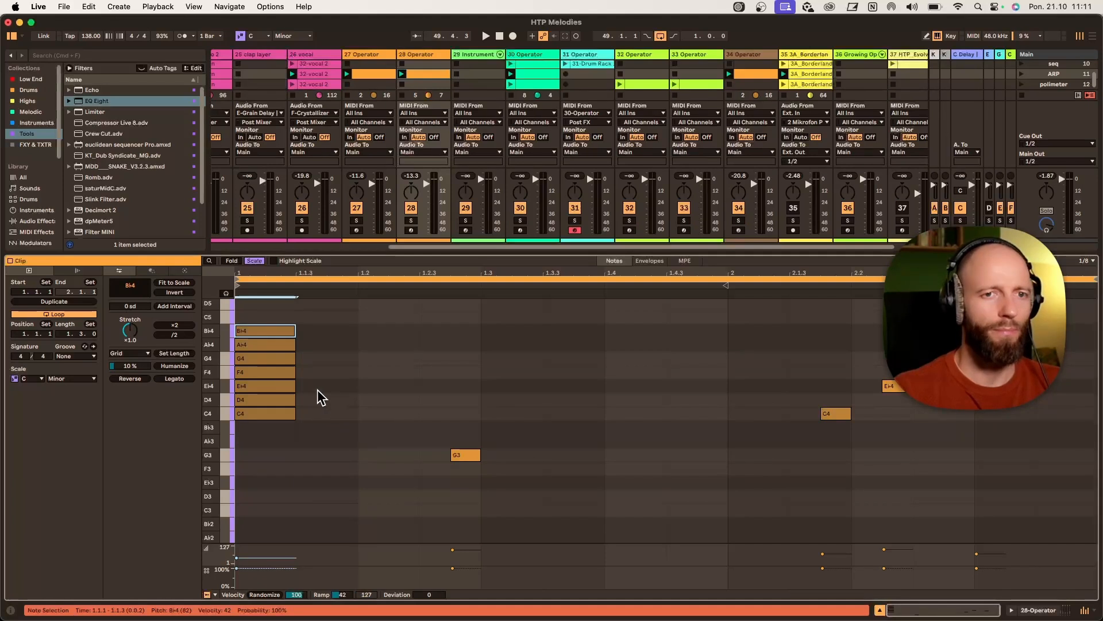
double_click(260, 373)
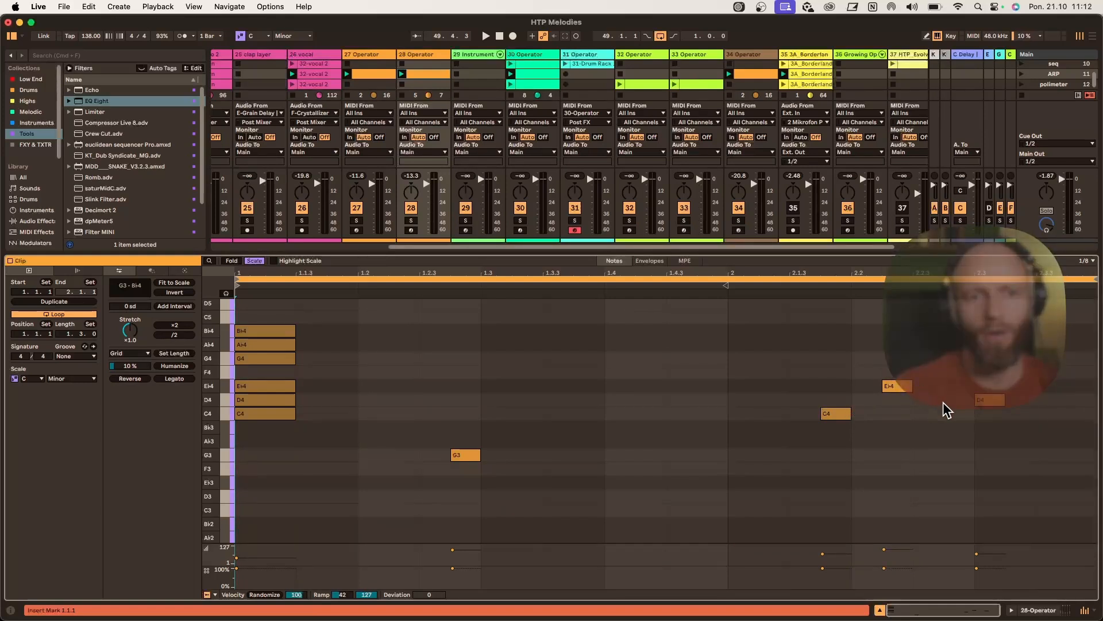
- Select the new chord notes, solo track 28 and open its devices
left_click_drag(395, 423, 230, 338)
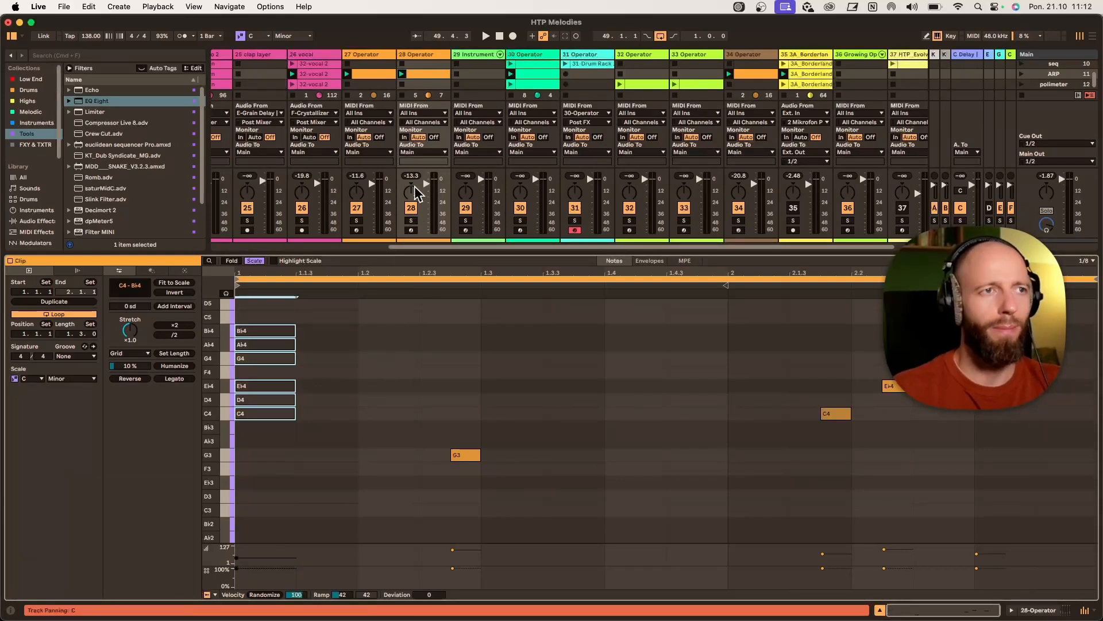
left_click(411, 221)
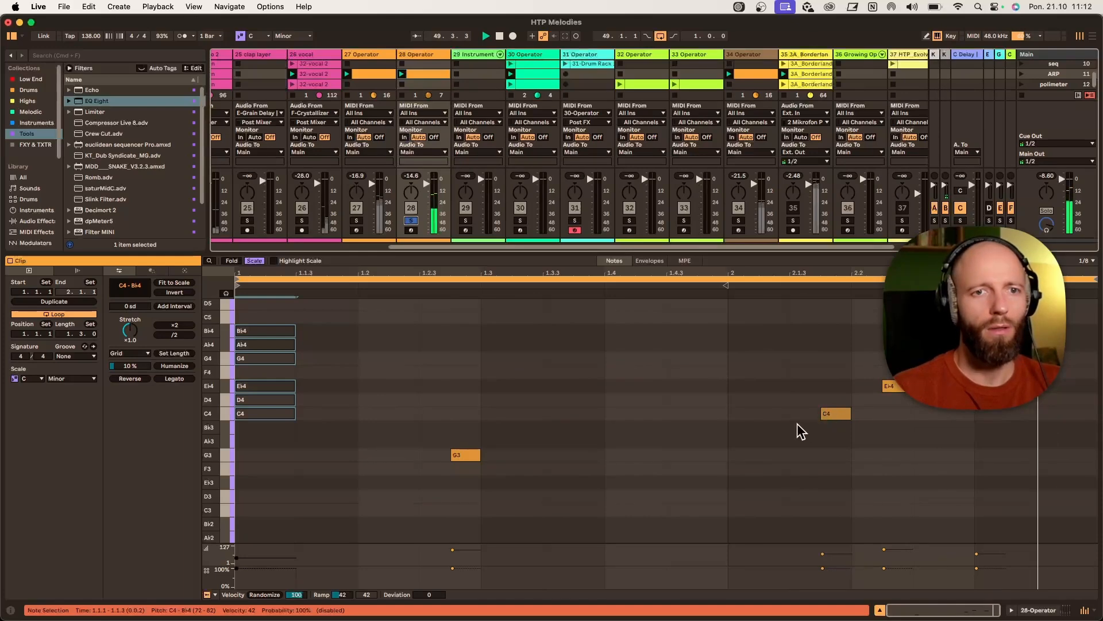
left_click(424, 55)
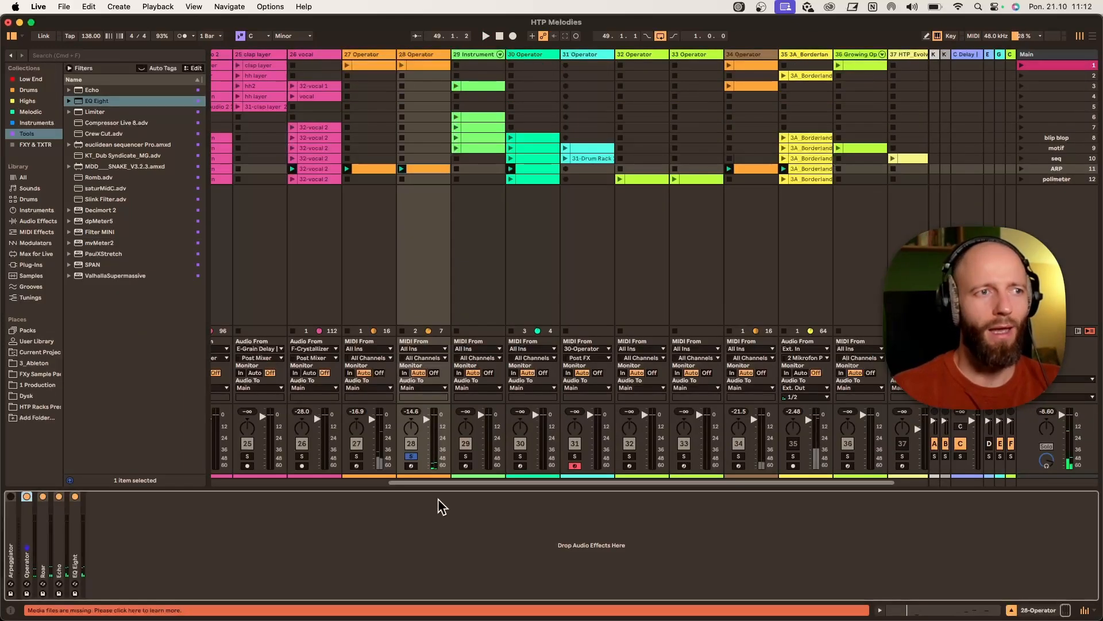
- Expand track 28's Operator, enable Glide and set the glide time to about 288 ms
double_click(29, 535)
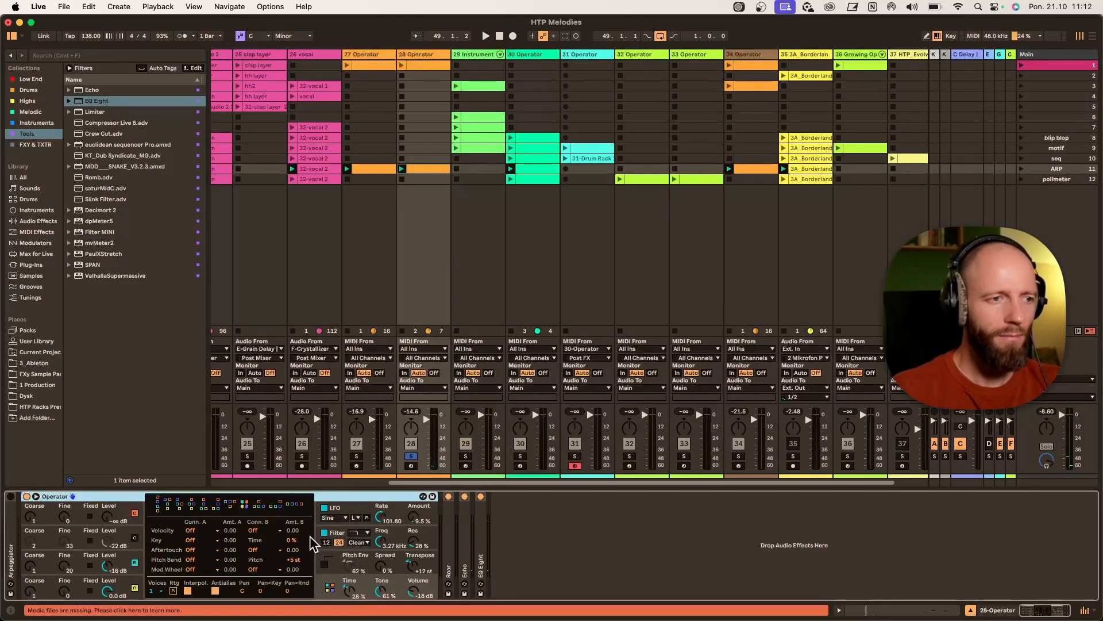
left_click(318, 559)
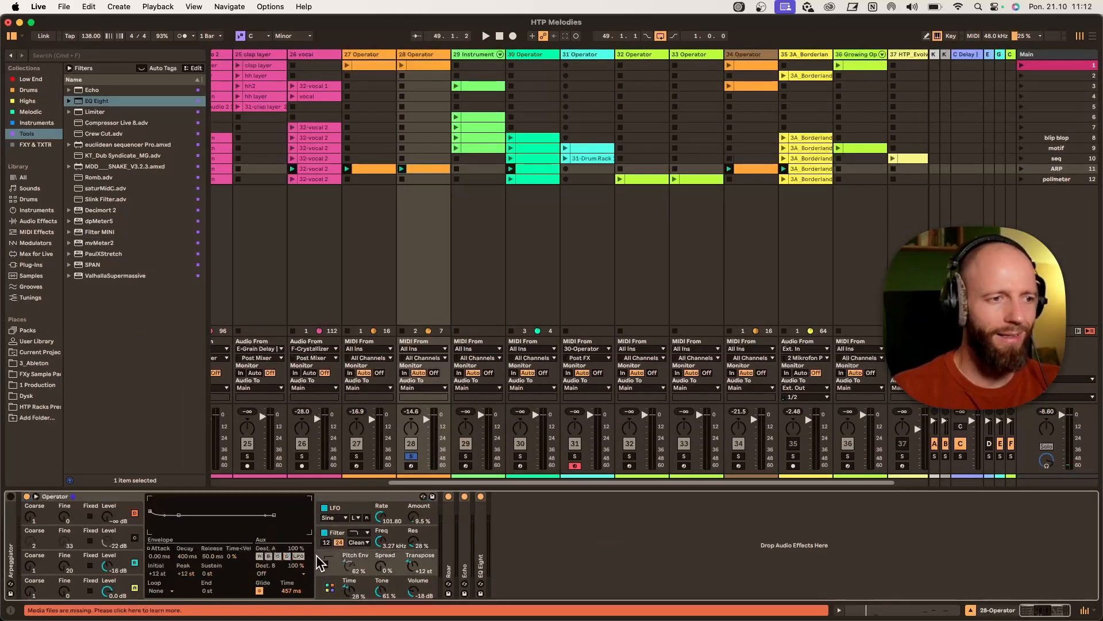
left_click(260, 591)
key("space")
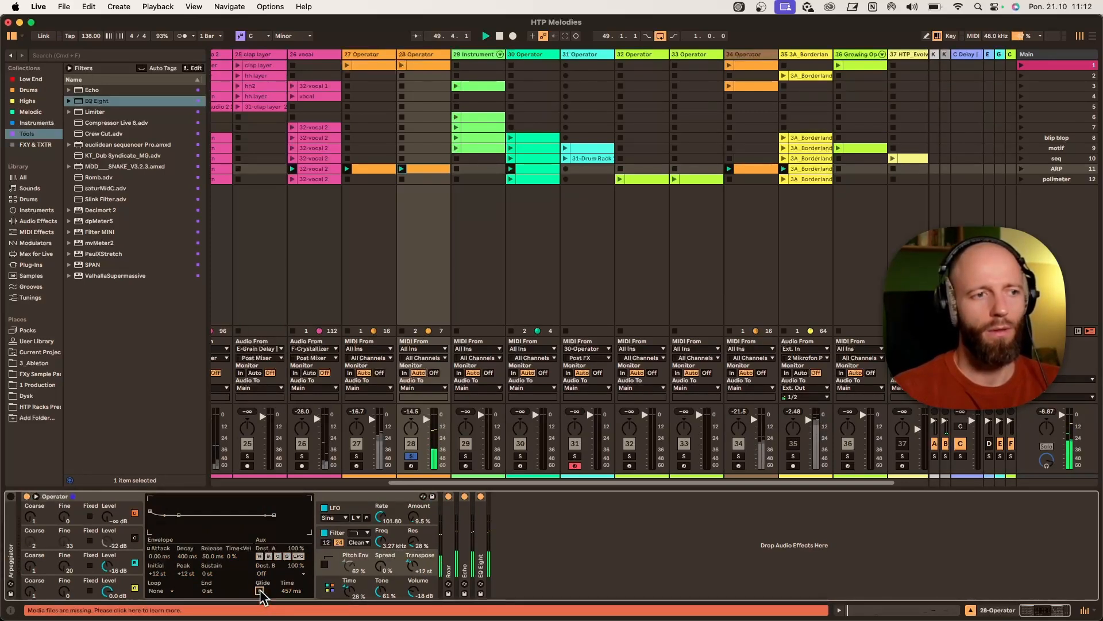
left_click(325, 514)
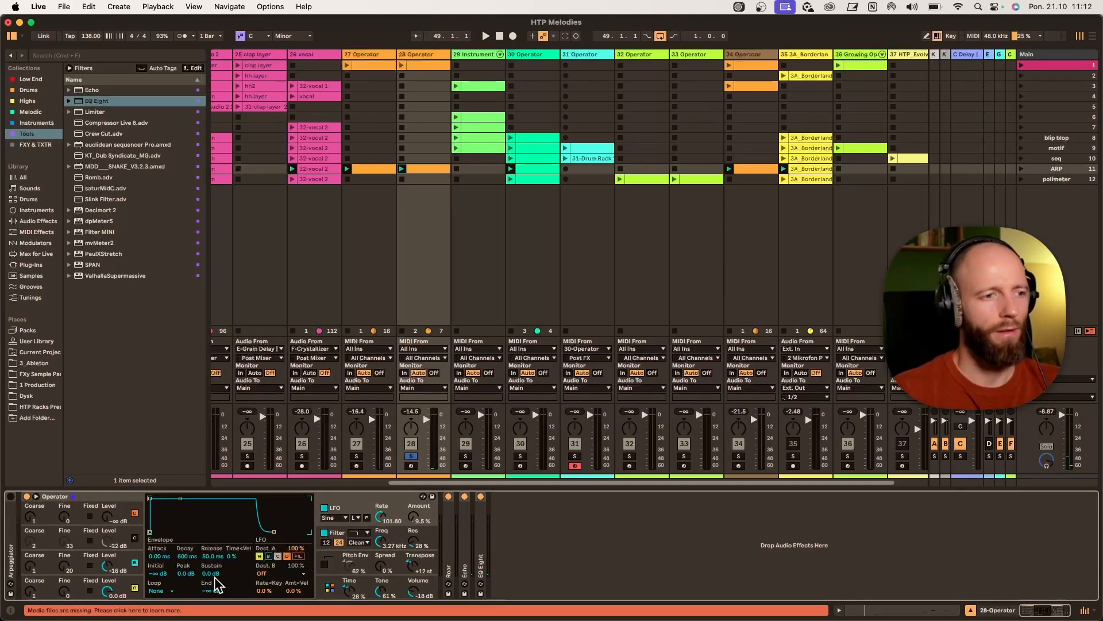
left_click(326, 559)
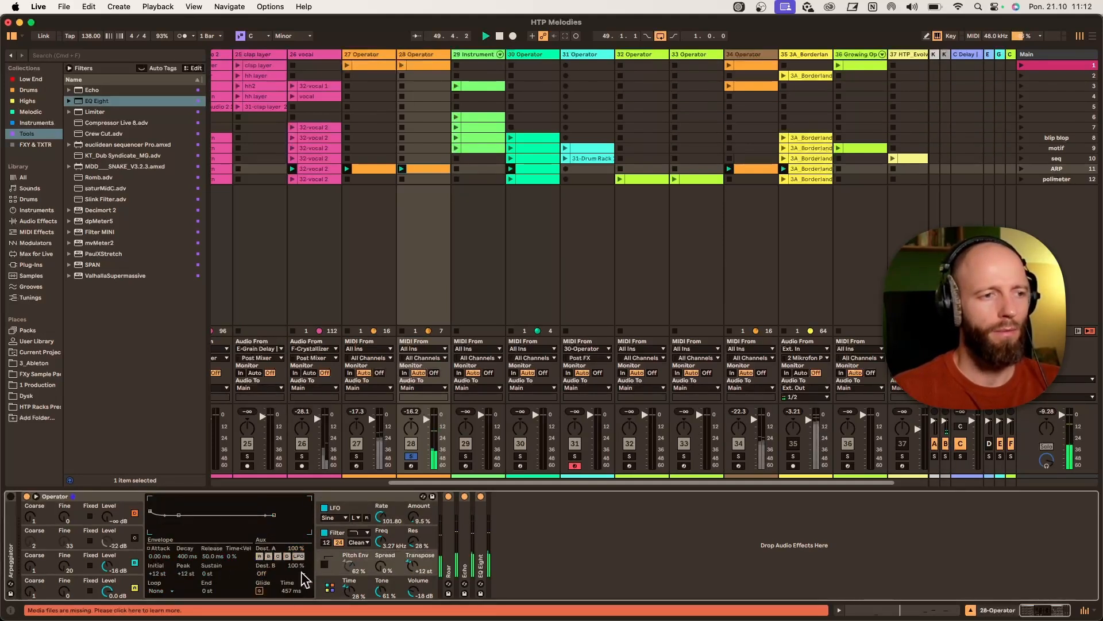
left_click(330, 511)
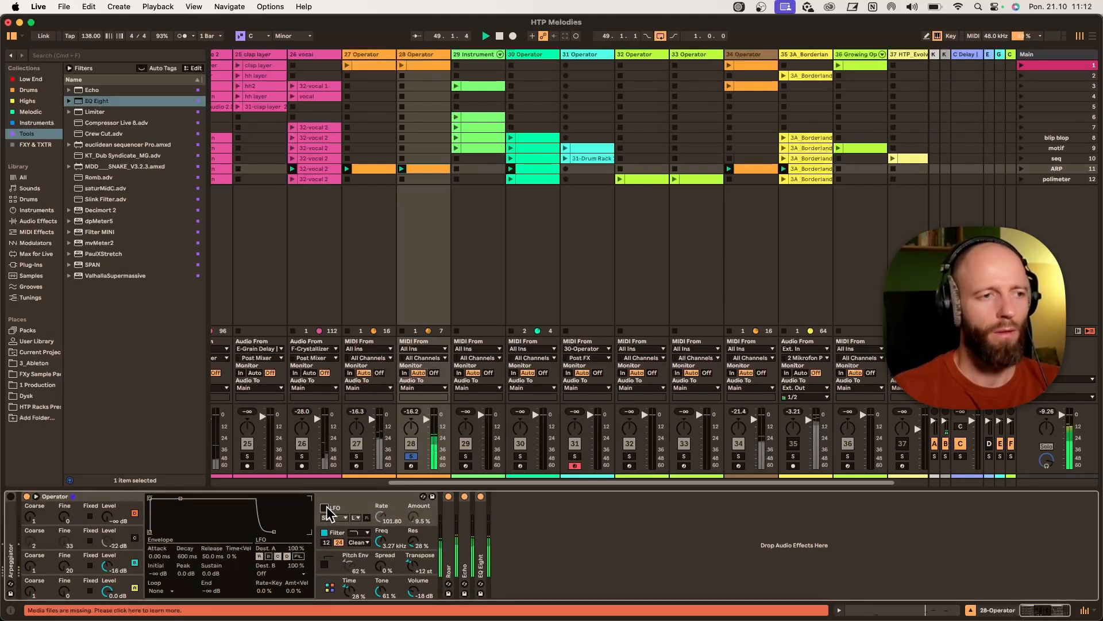
left_click(320, 556)
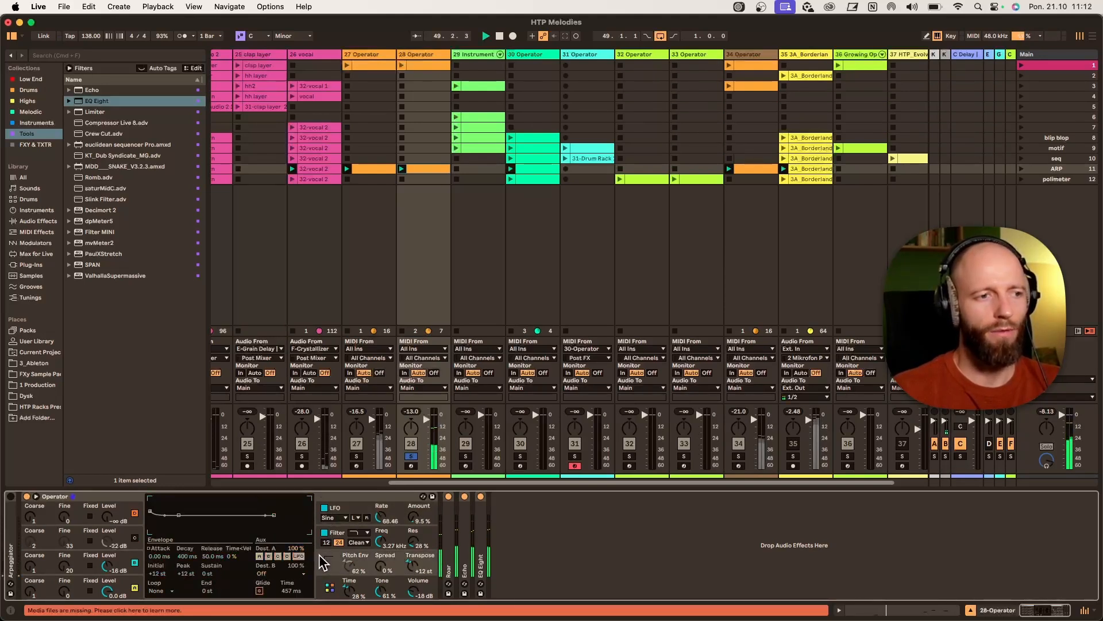
left_click(260, 591)
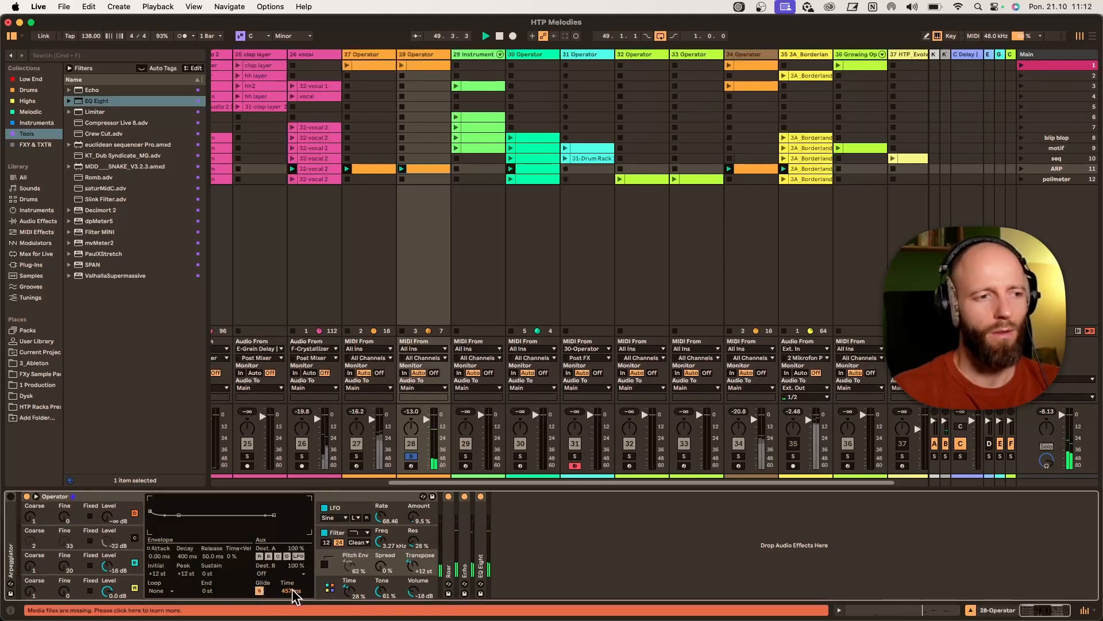
left_click_drag(294, 596, 294, 604)
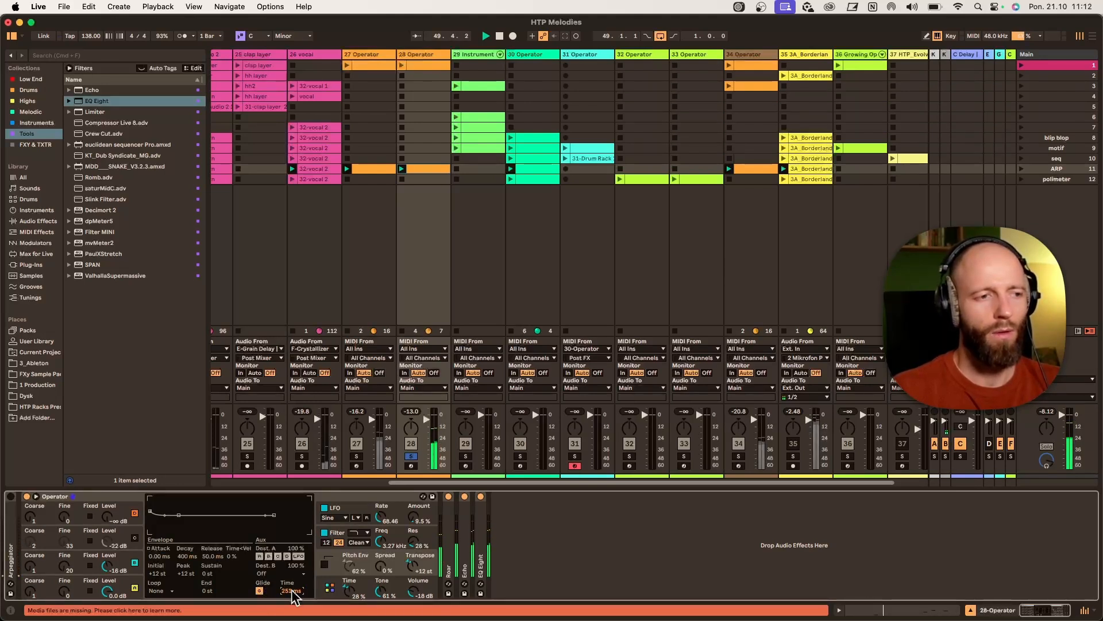
left_click_drag(294, 605, 294, 597)
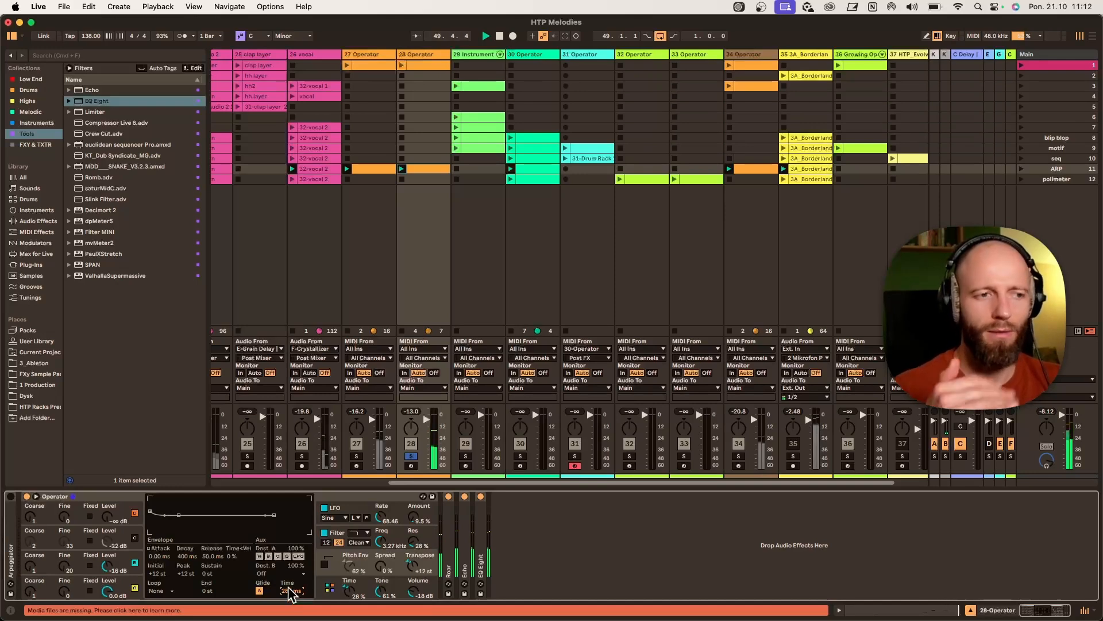
- Select track 27, solo it and set its Operator glide time to about 132 ms
left_click(351, 56)
left_click(523, 576)
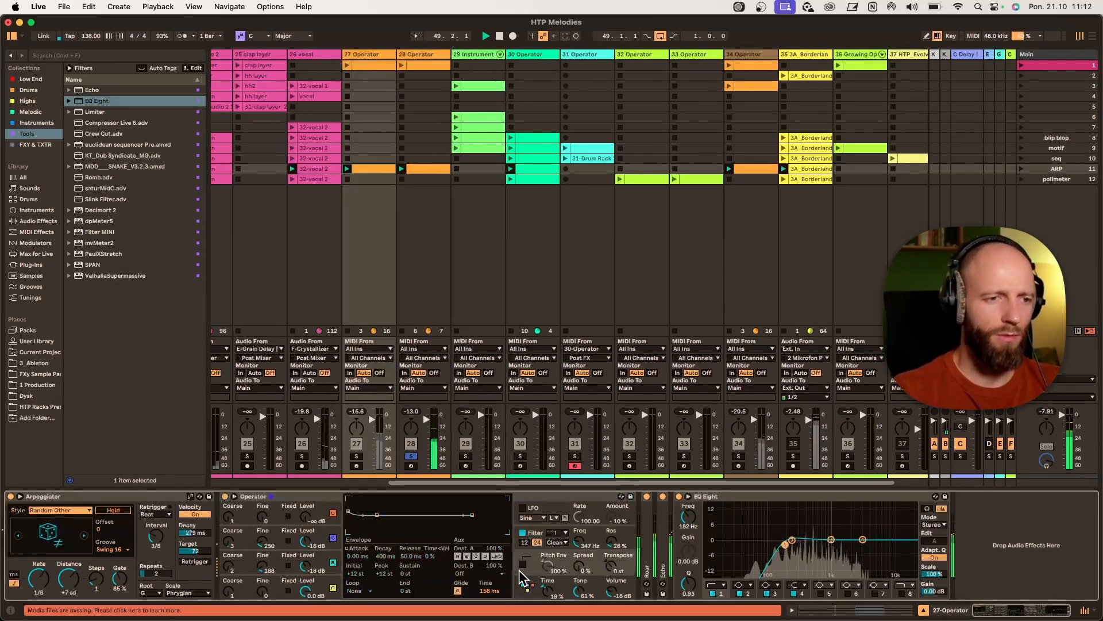
left_click(357, 456)
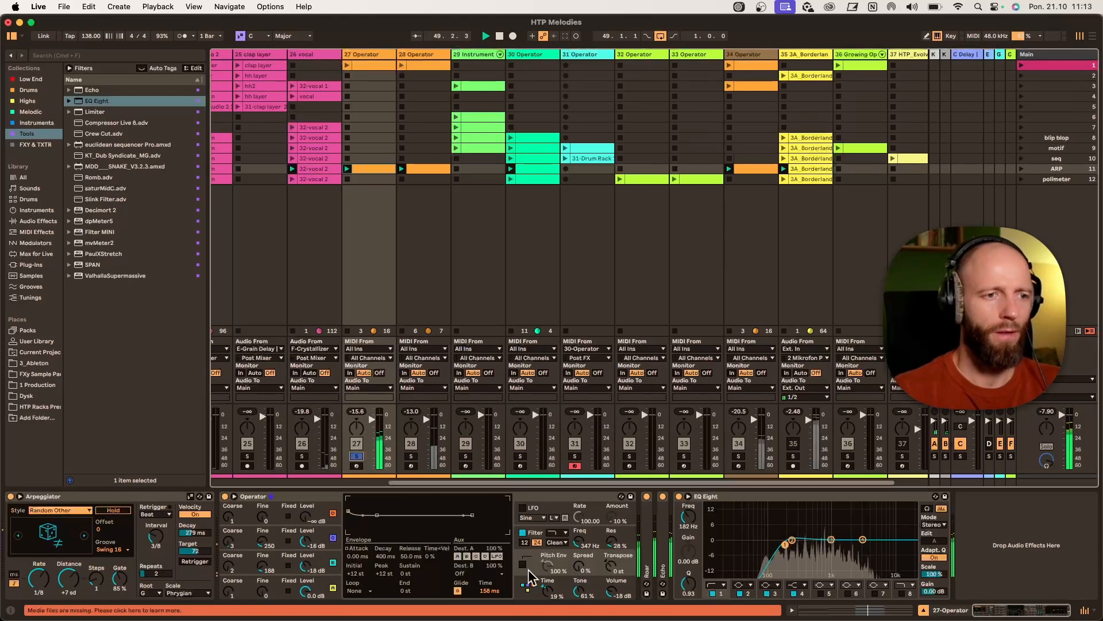
left_click_drag(596, 594, 596, 618)
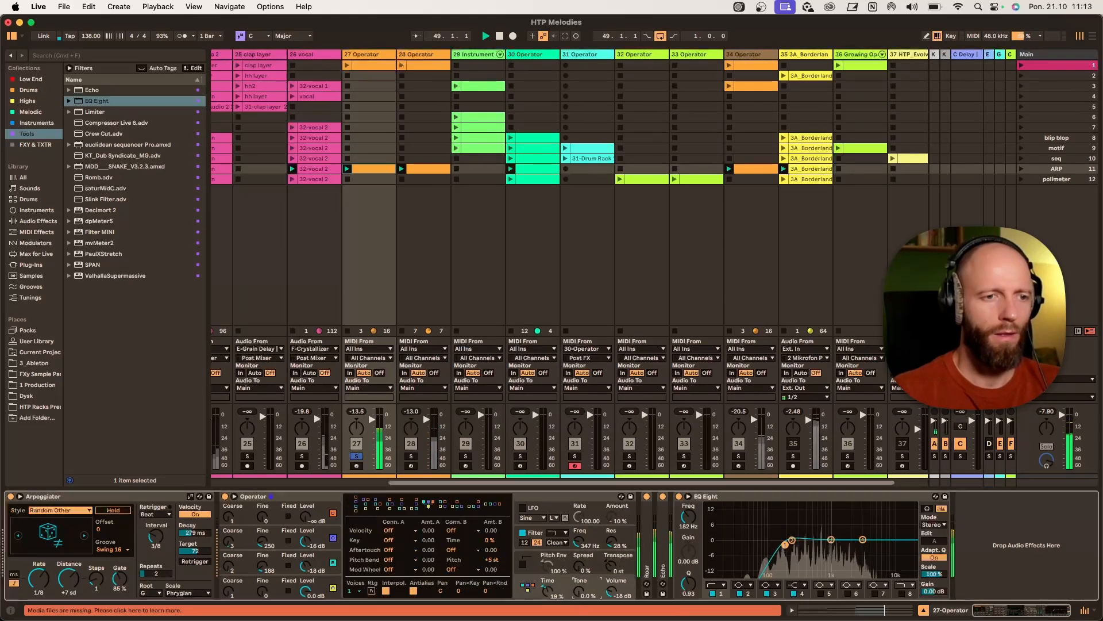
left_click(519, 562)
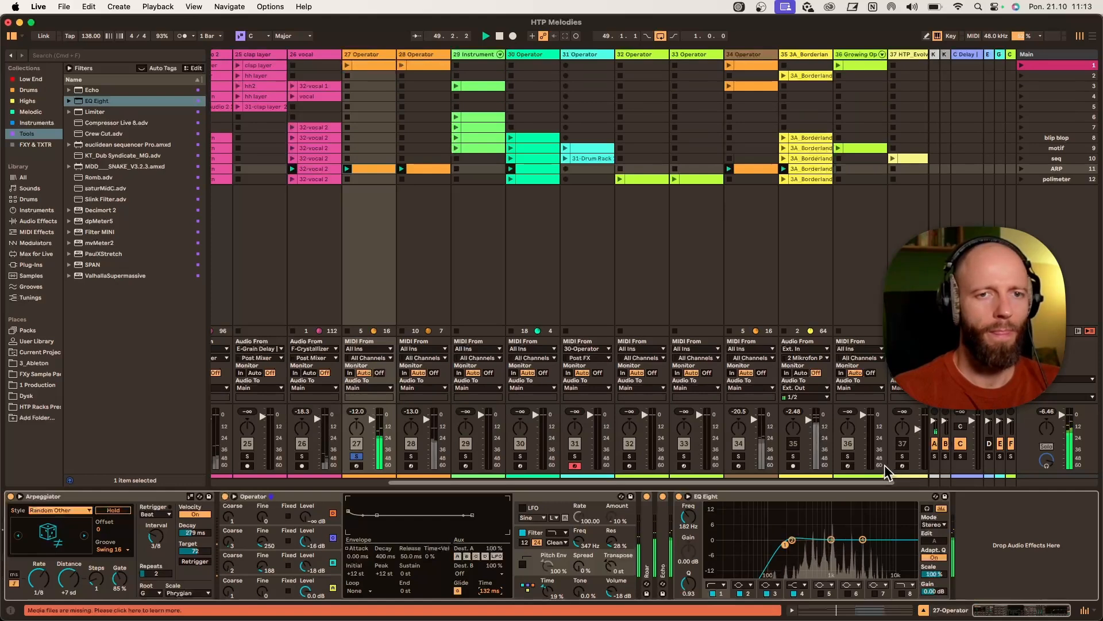
- Solo track 28 together with track 27, then remove track 27's solo
left_click(411, 456)
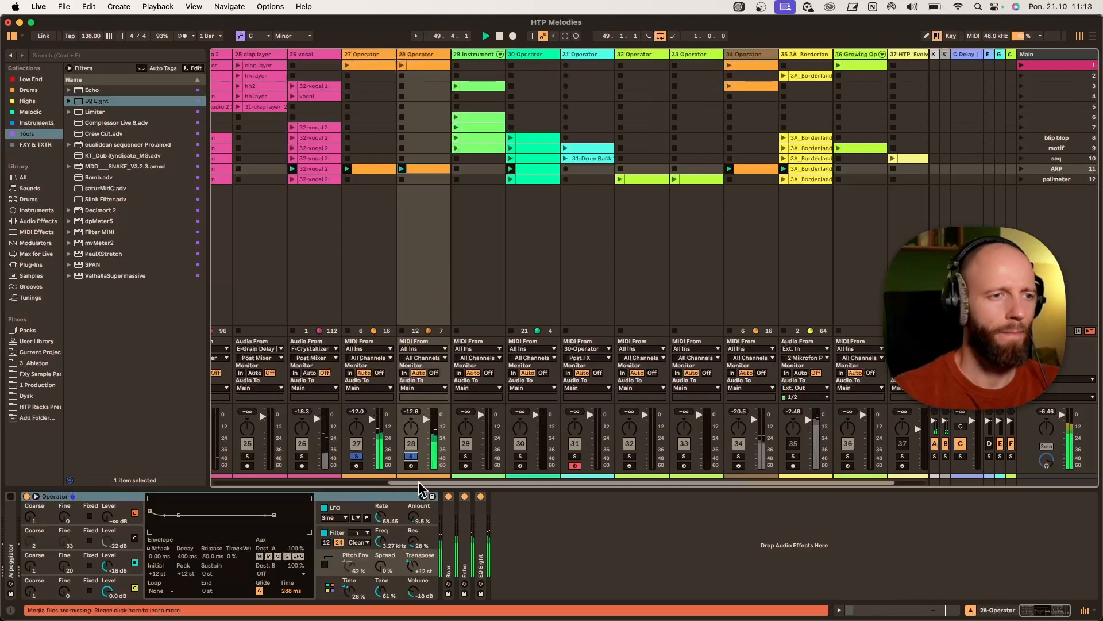
left_click(422, 53)
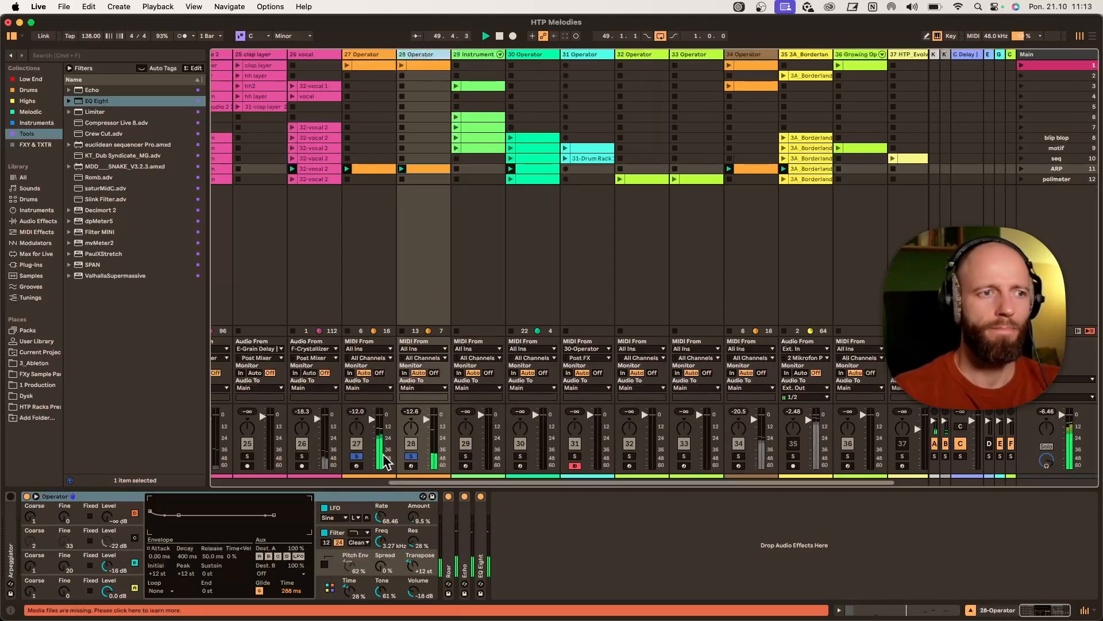
left_click(357, 456)
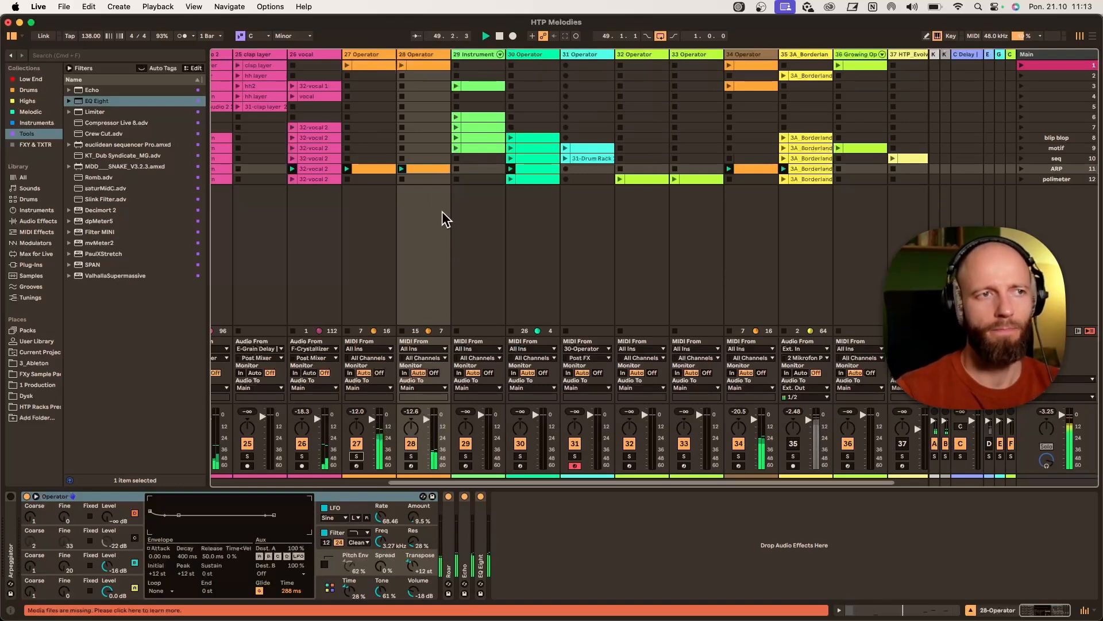
- Open track 28's arpeggio clip to review its chord notes, then return to the session view
double_click(435, 172)
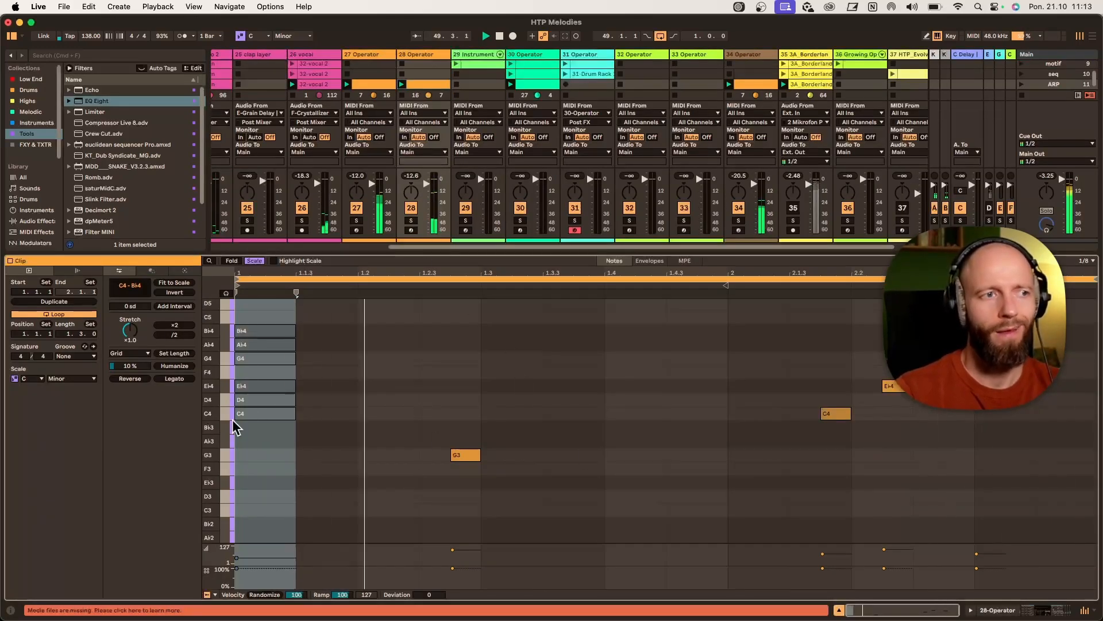
scroll(213, 435, "up", 4)
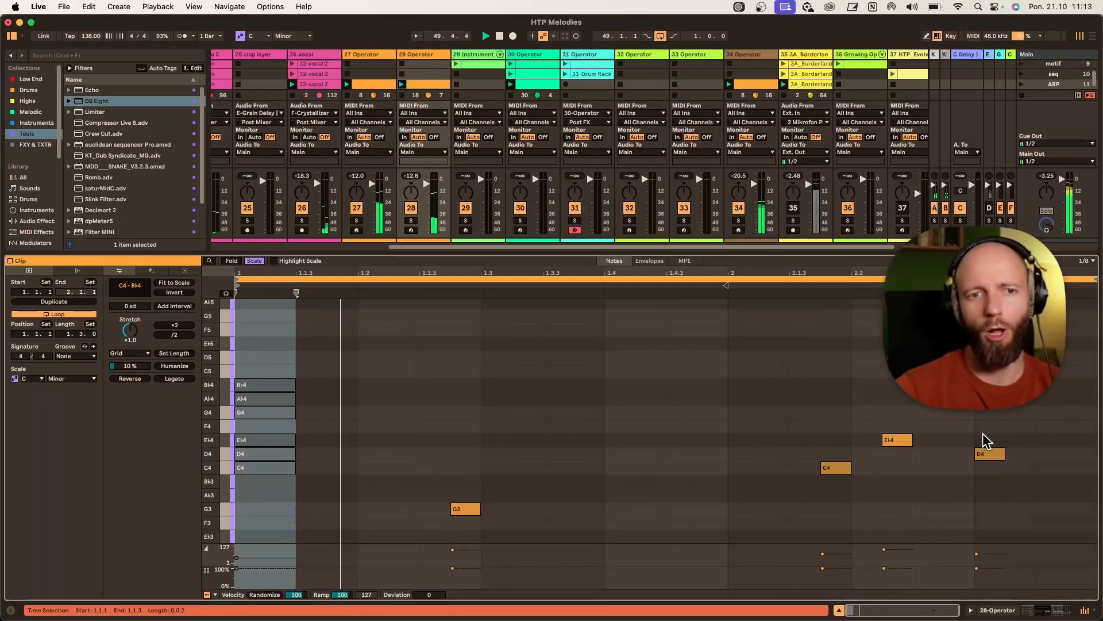
double_click(371, 85)
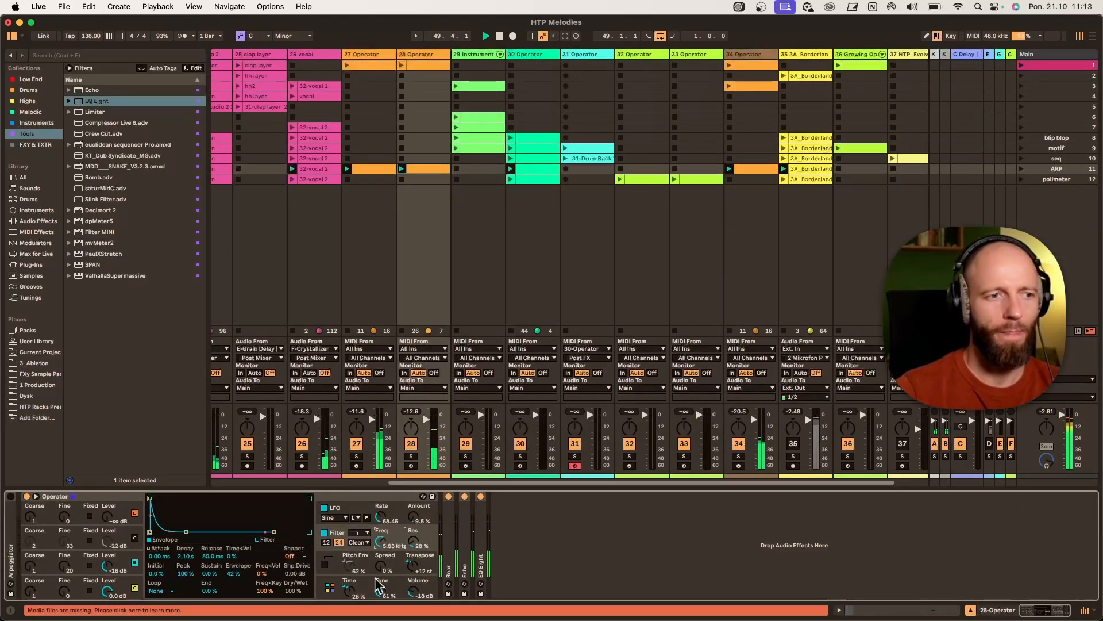
- Lower track 28's Operator filter frequency to about 2.41 kHz and raise its filter tone to about 77%
left_click_drag(378, 584, 378, 600)
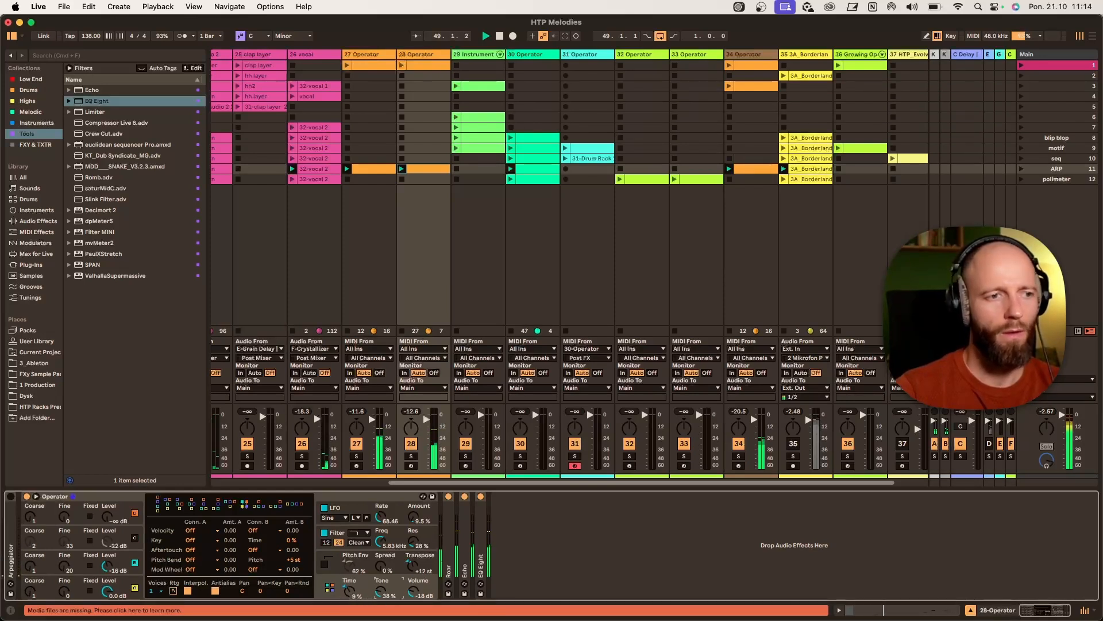
left_click(382, 540)
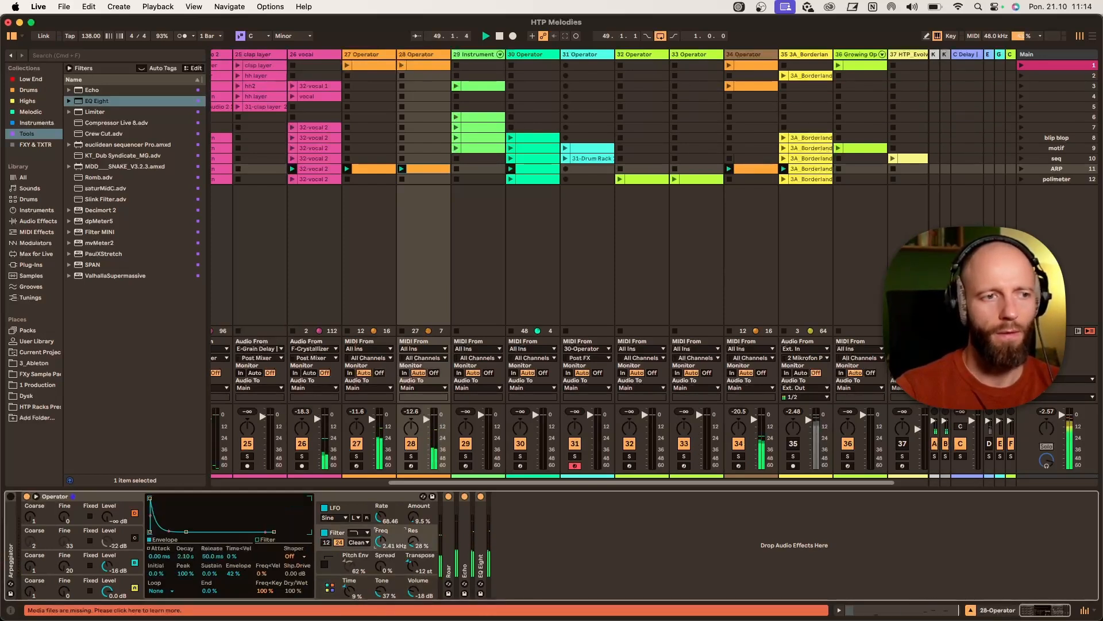
left_click_drag(384, 585, 385, 581)
left_click_drag(384, 538, 392, 547)
left_click_drag(381, 597, 380, 591)
- Select track 27 and set its Operator filter frequency to about 1.31 kHz, adjusting the filter envelope time and tone
left_click(382, 66)
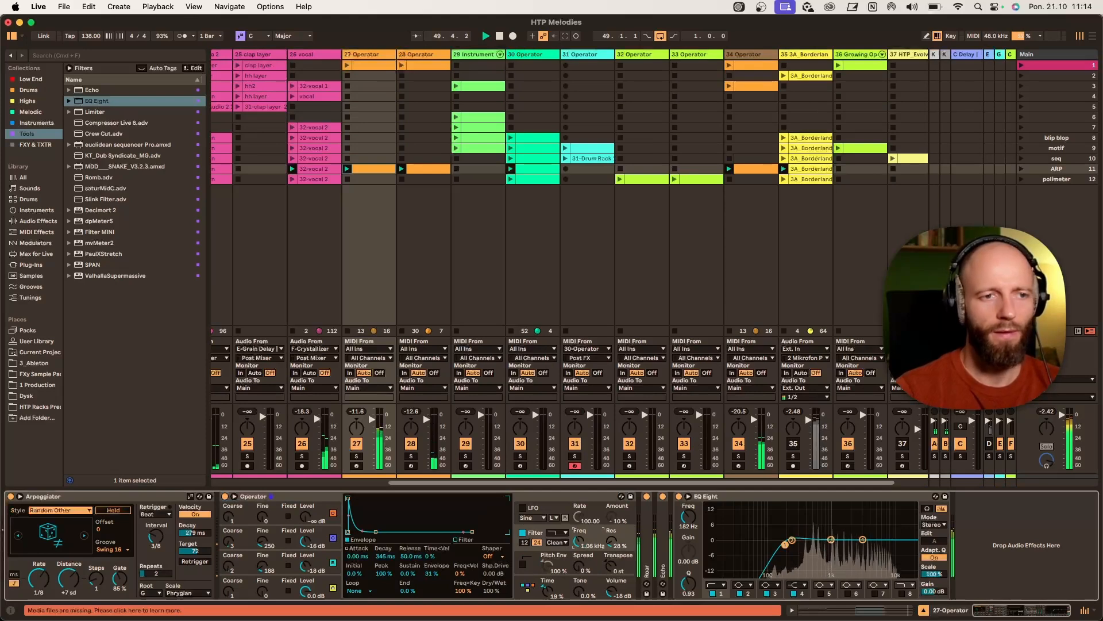
left_click_drag(591, 598, 591, 589)
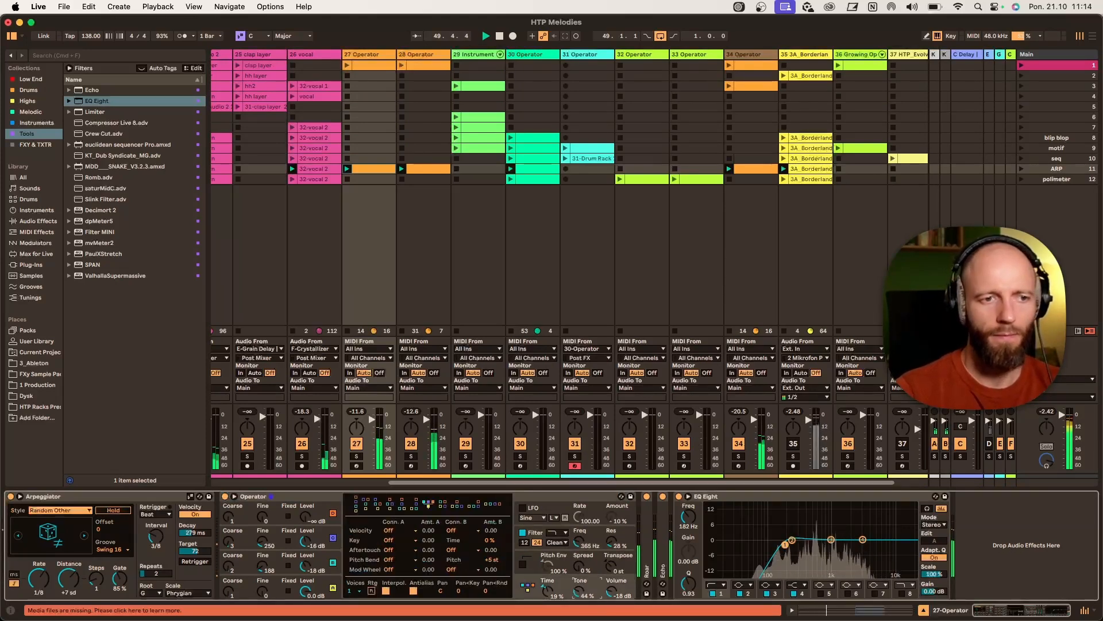
left_click_drag(591, 539, 591, 520)
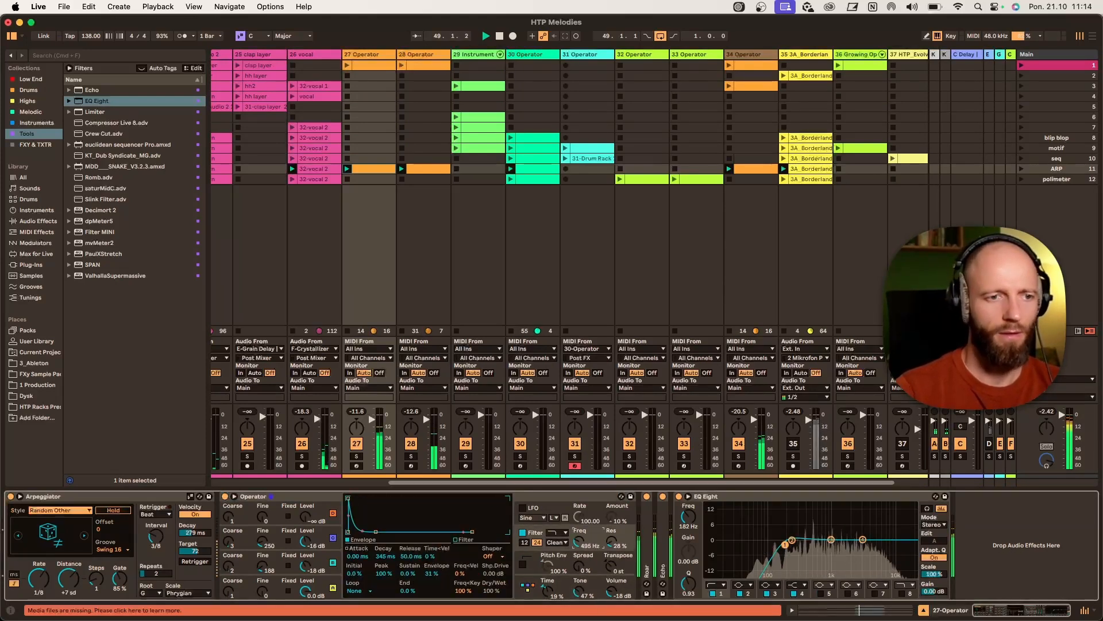
left_click_drag(579, 594, 579, 604)
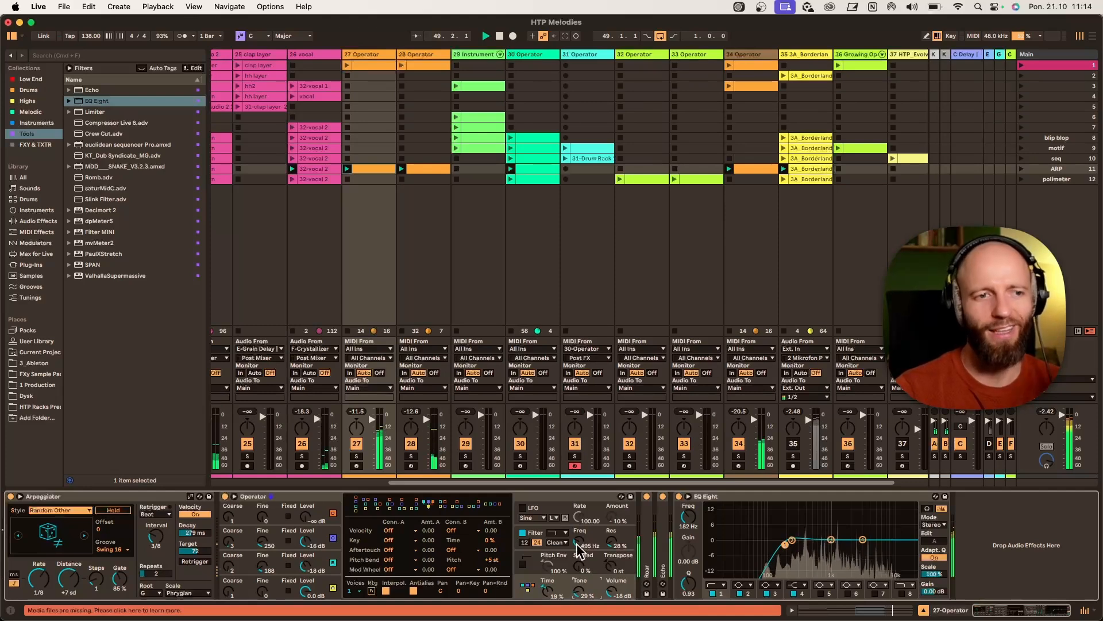
left_click_drag(578, 545, 577, 532)
left_click_drag(578, 592, 579, 576)
- Launch the drums clips in rows 12 and 11, then launch the polimeter scene
scroll(362, 252, "left", 5)
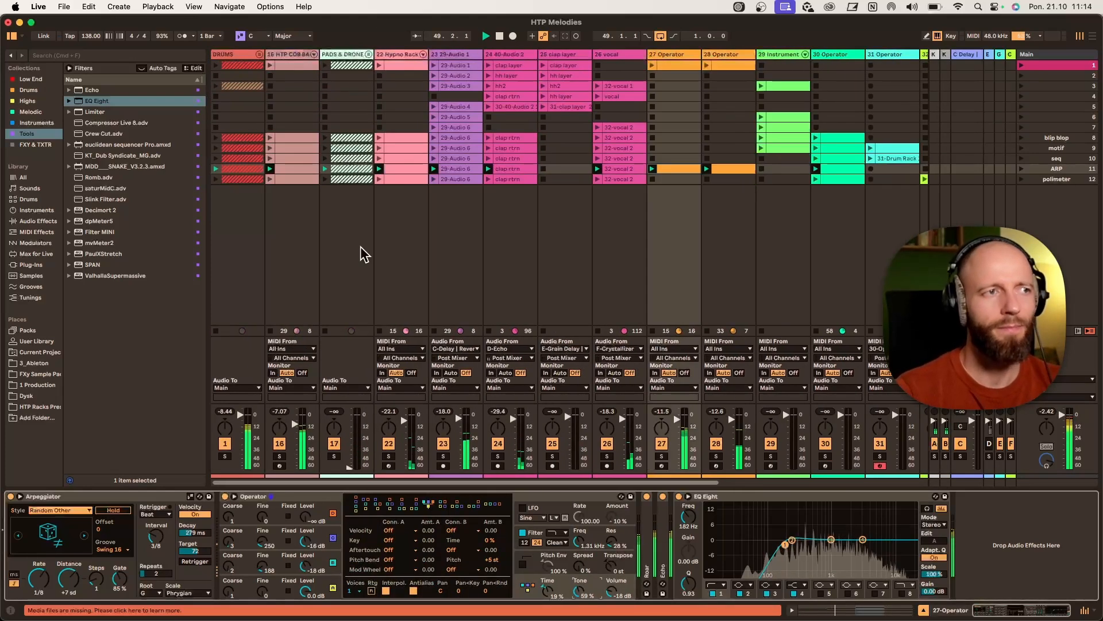
left_click(215, 179)
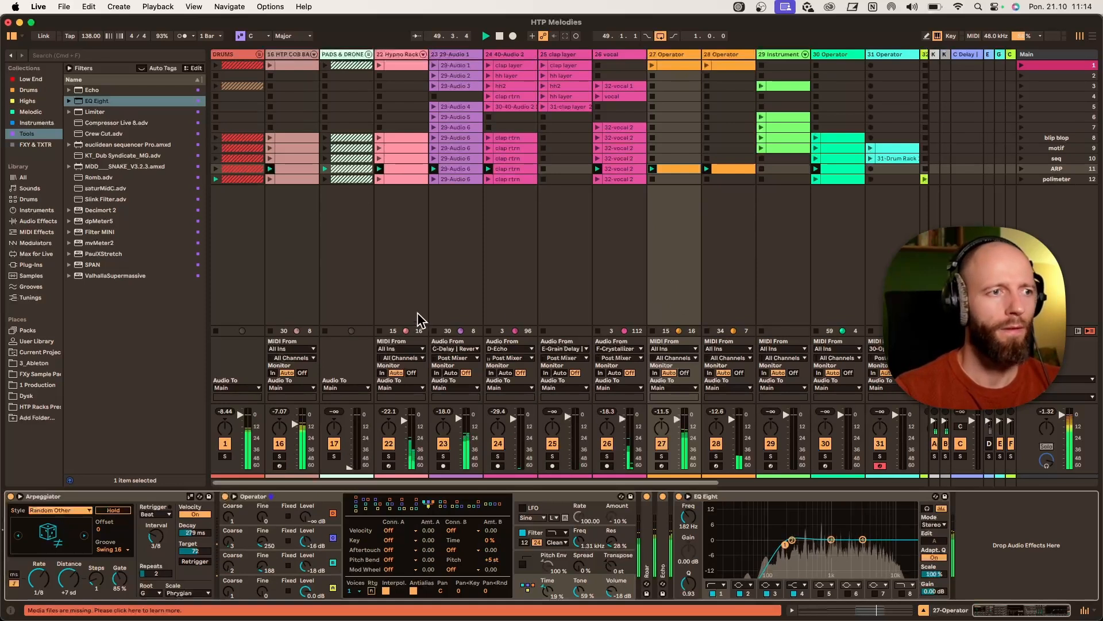
left_click(218, 168)
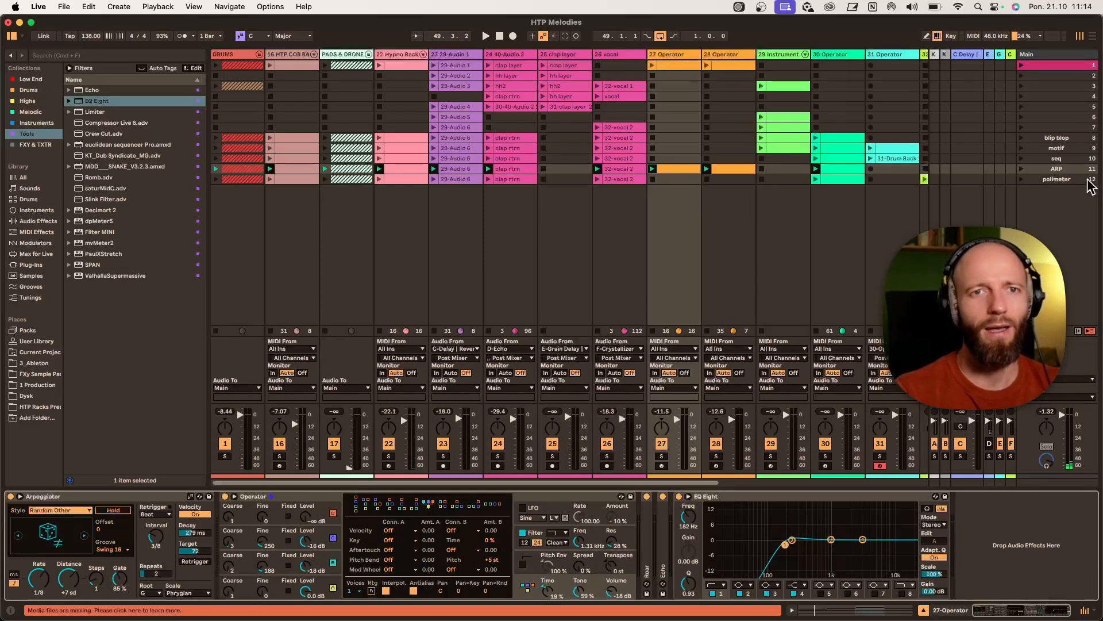
left_click(1053, 181)
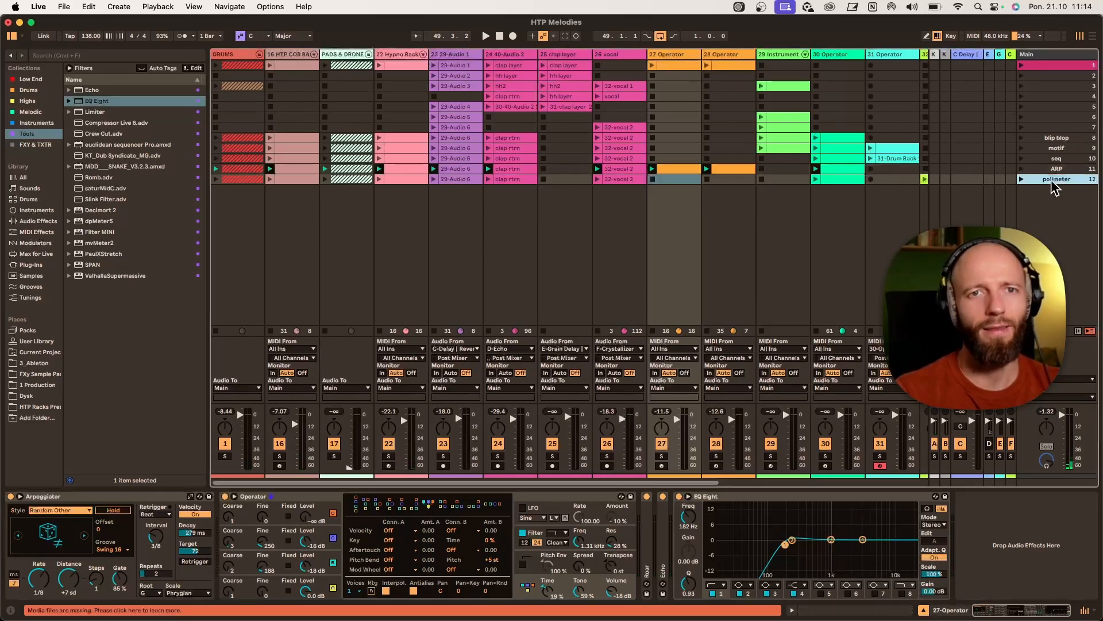
left_click(1020, 178)
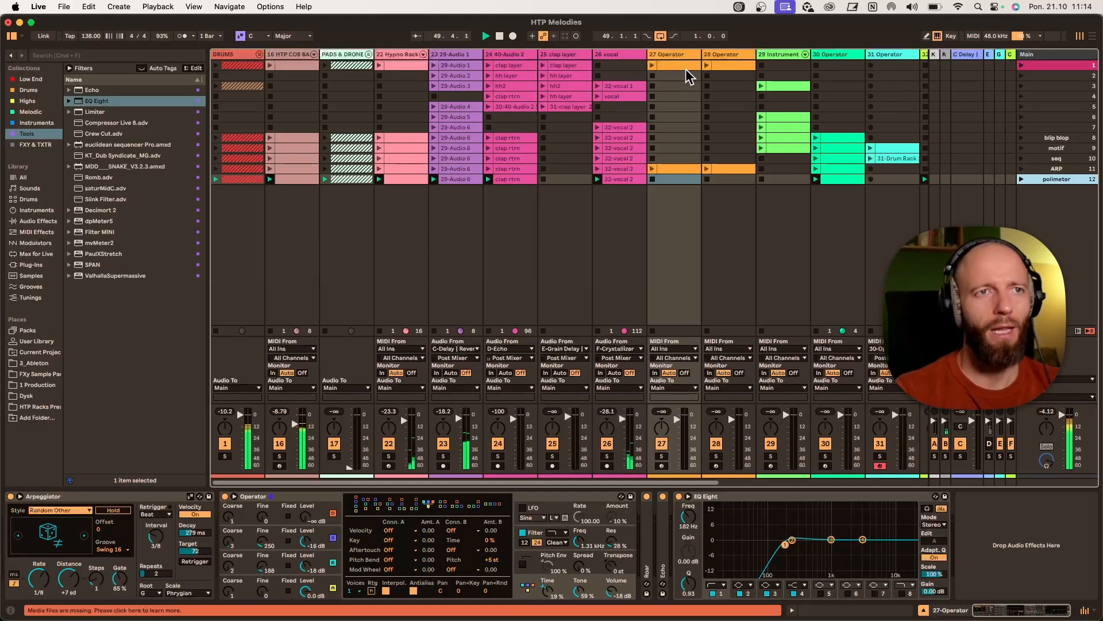
- Solo track 32 and show its device chain
scroll(687, 190, "right", 10)
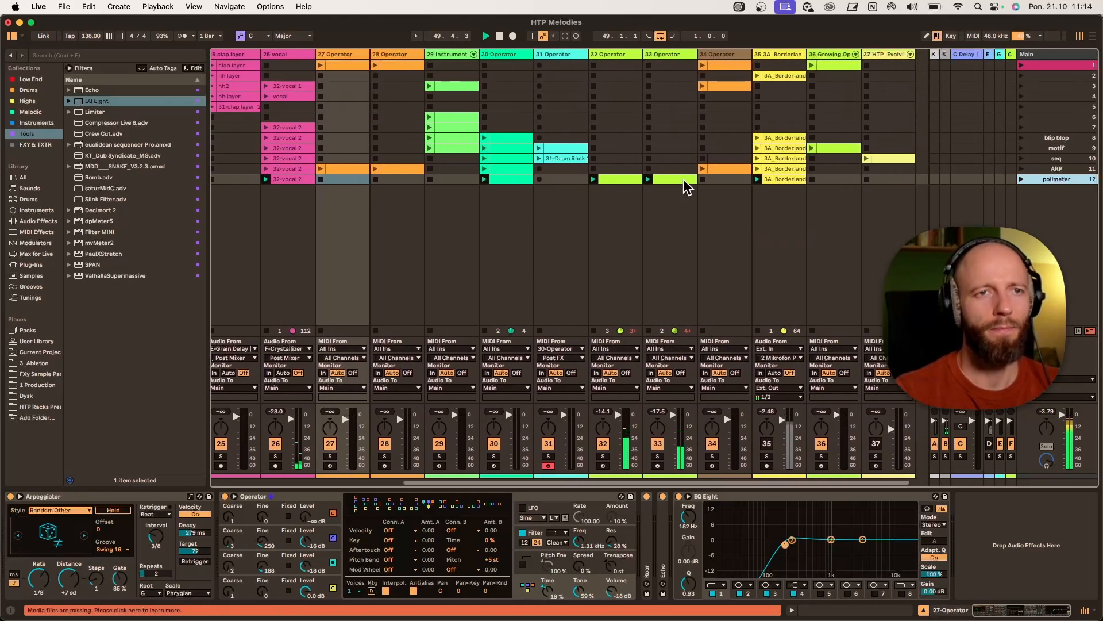
scroll(687, 187, "right", 5)
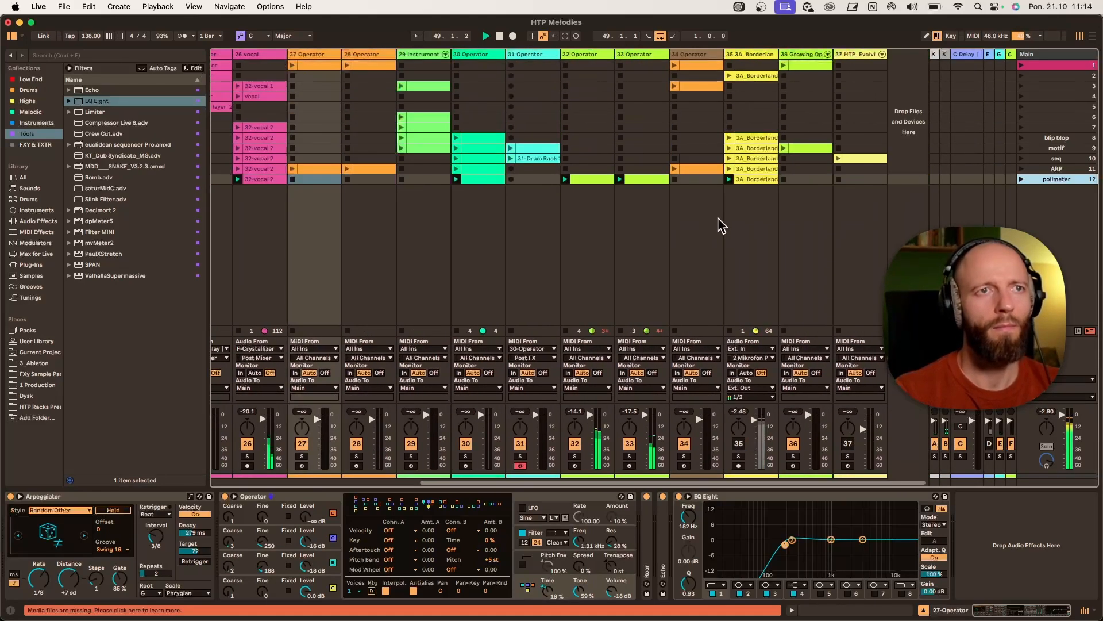
left_click(575, 456)
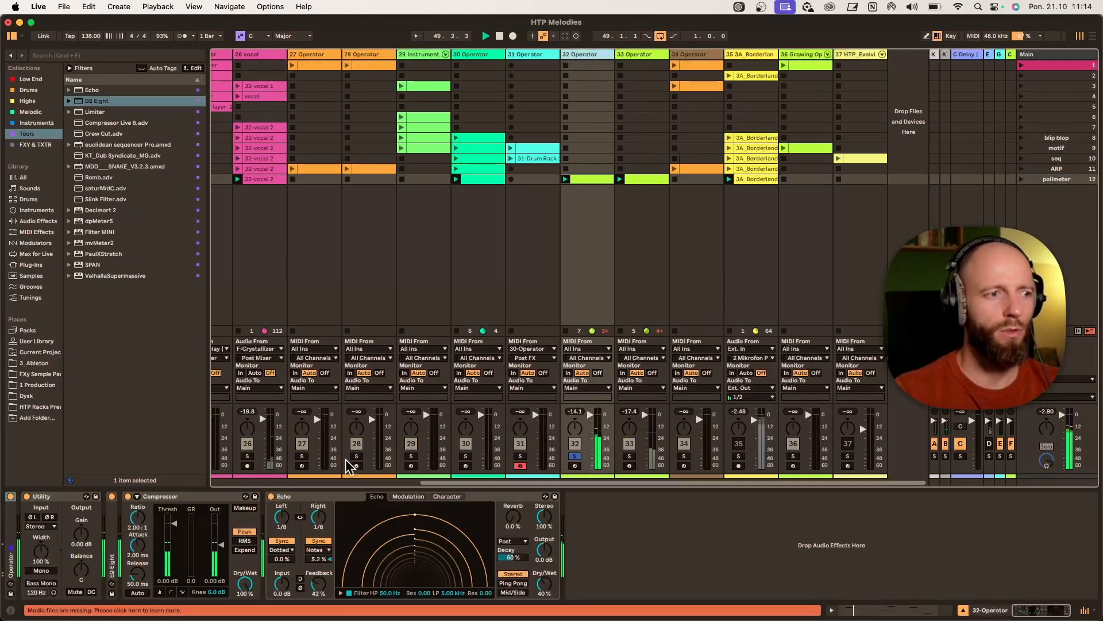
- Expand track 32's Operator, set oscillator C's fine tuning to about 73 and raise the filter tone
double_click(12, 523)
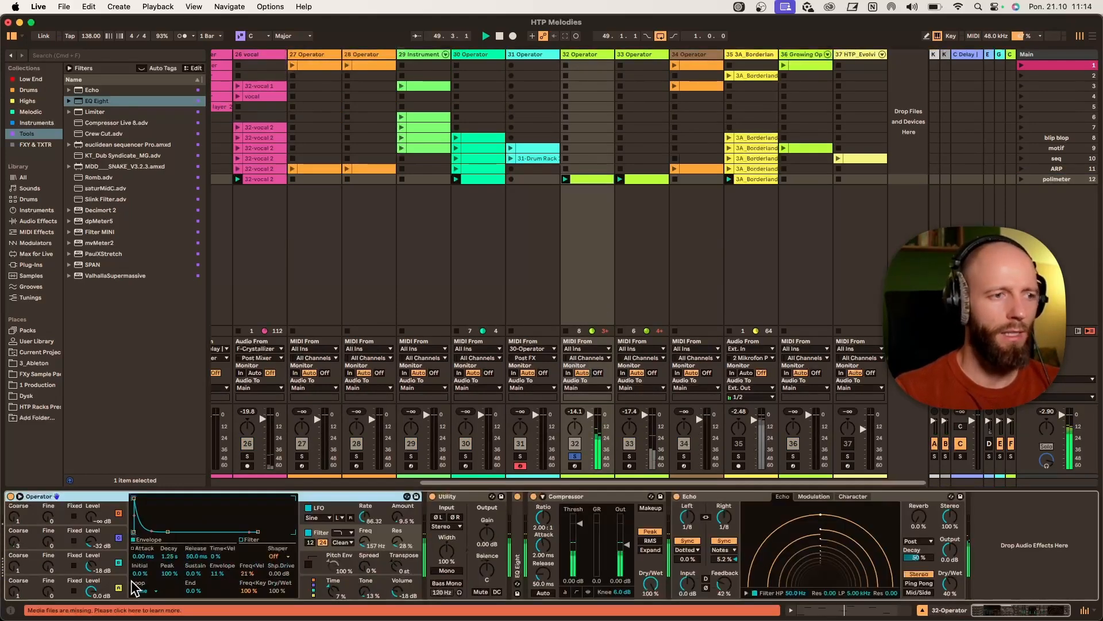
left_click(124, 586)
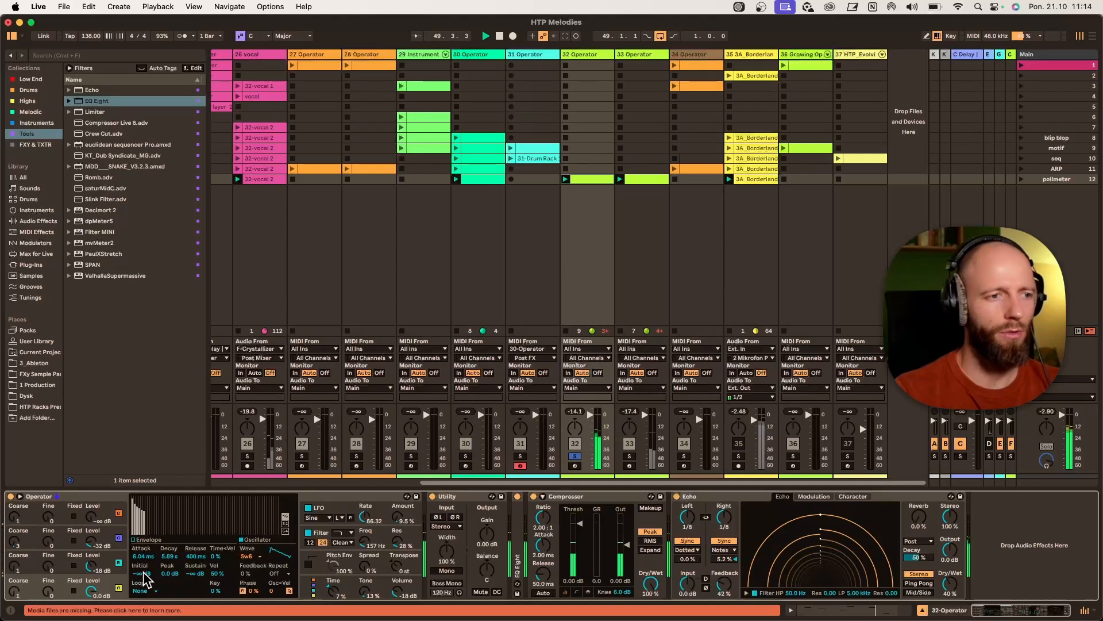
left_click(125, 565)
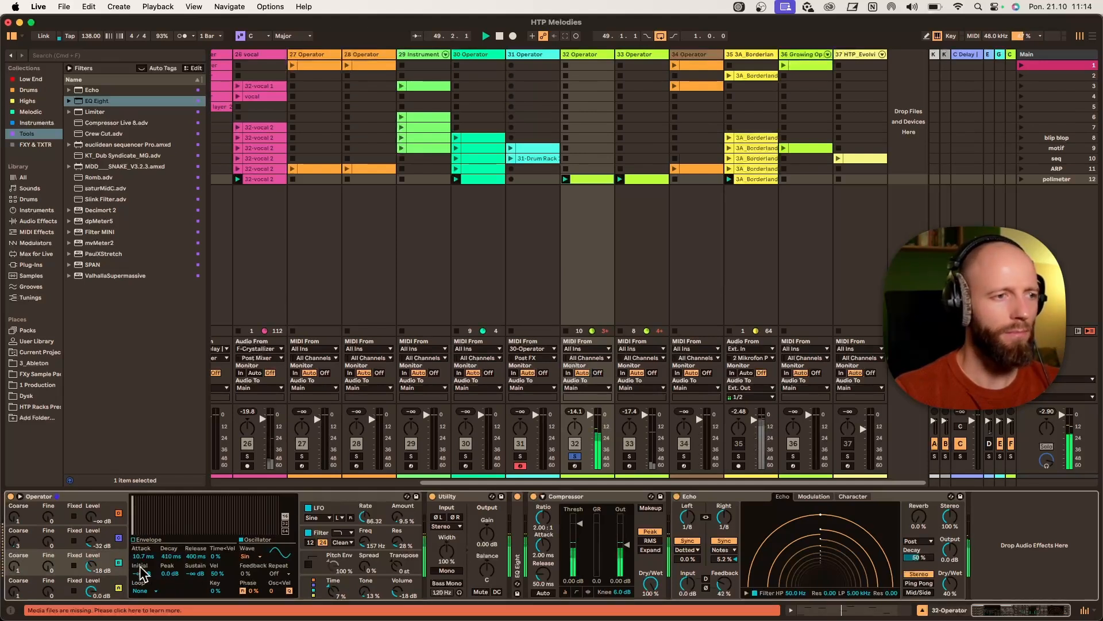
left_click(119, 538)
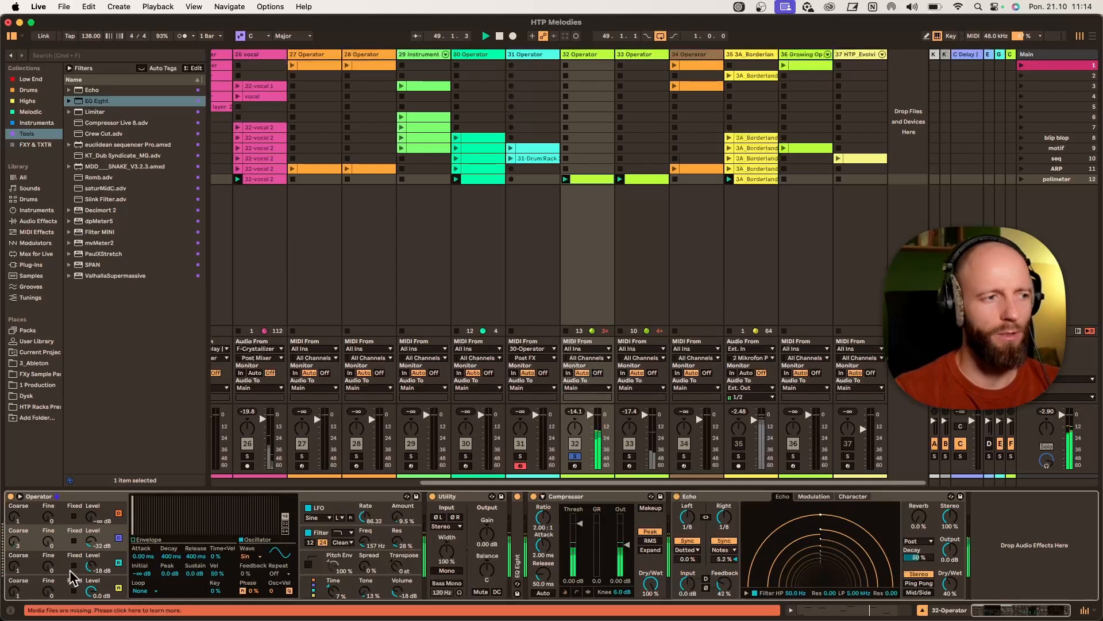
left_click_drag(55, 569, 54, 558)
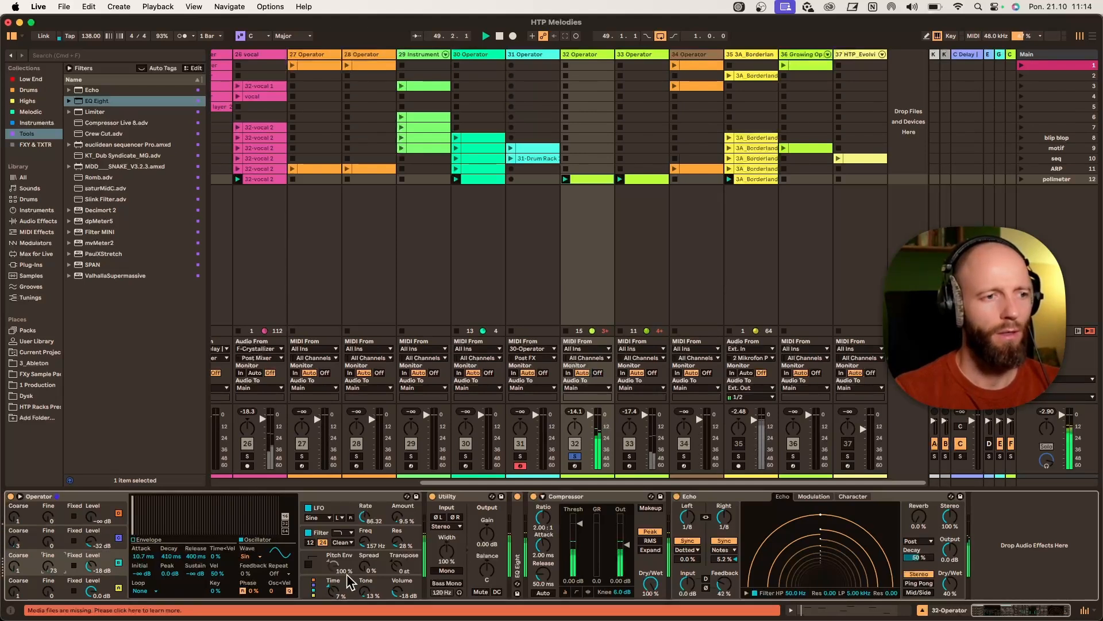
left_click_drag(362, 595, 362, 575)
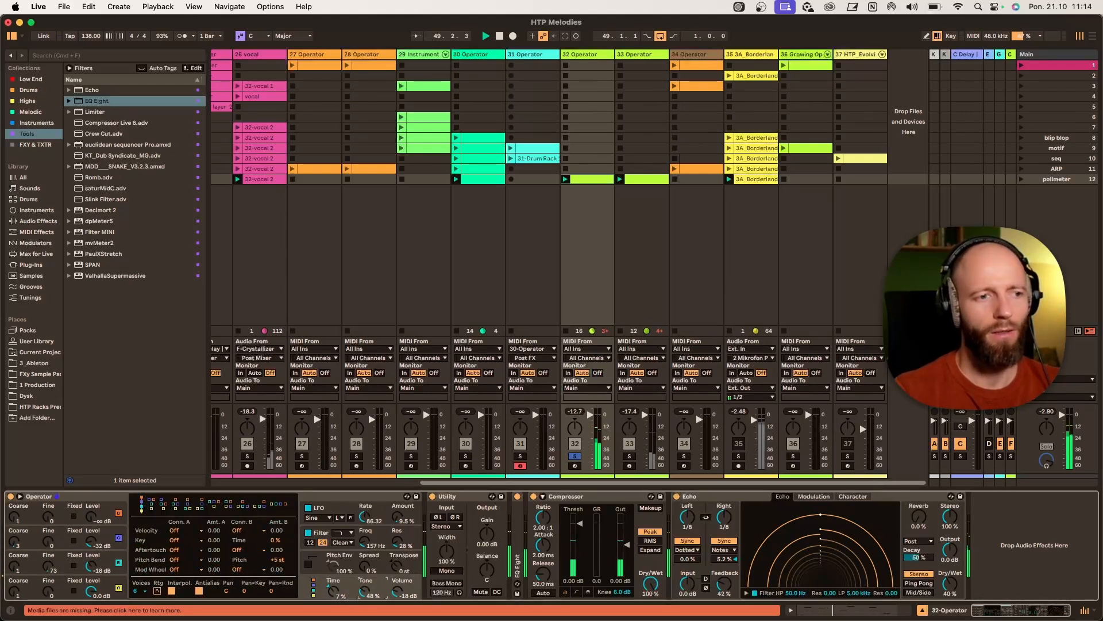
left_click(363, 535)
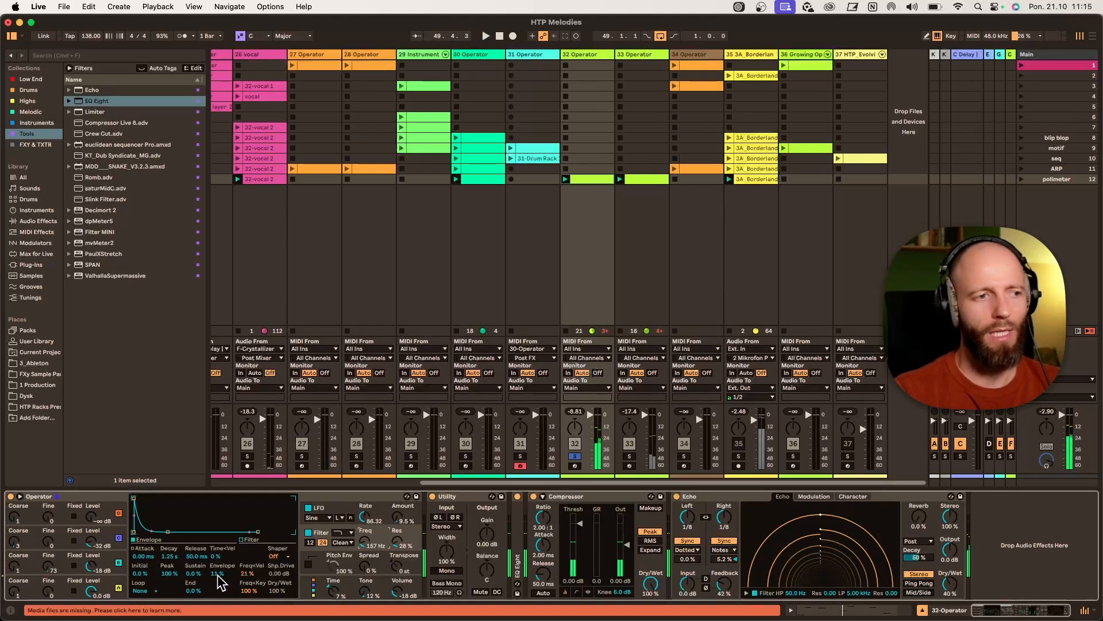
- Open track 33's polimeter clip in the note editor and keep track 32 soloed
key("space")
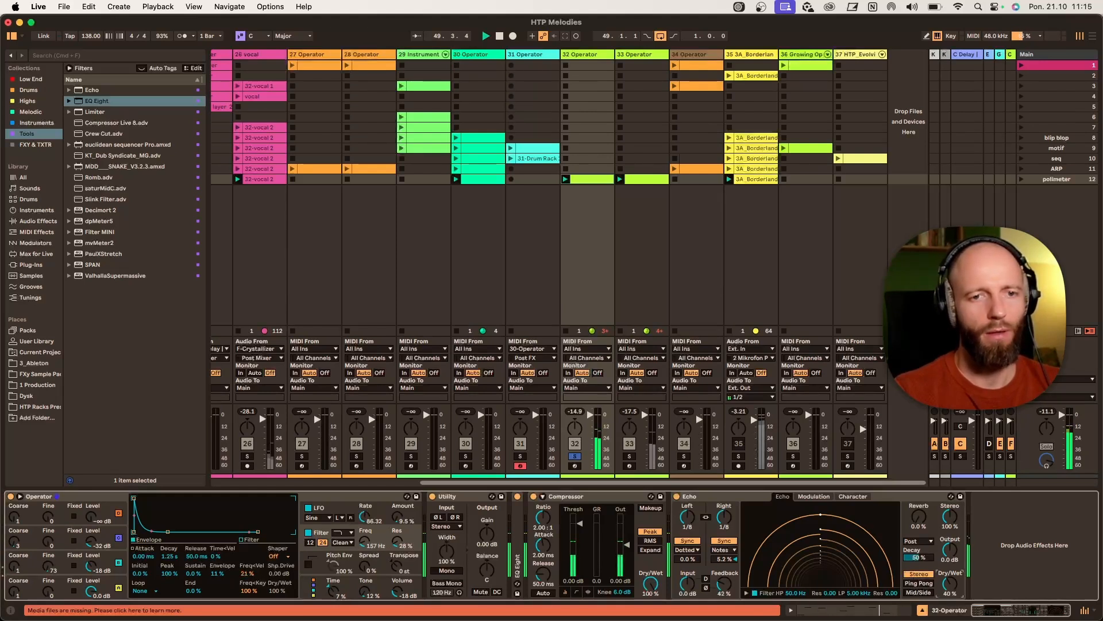
left_click(571, 456)
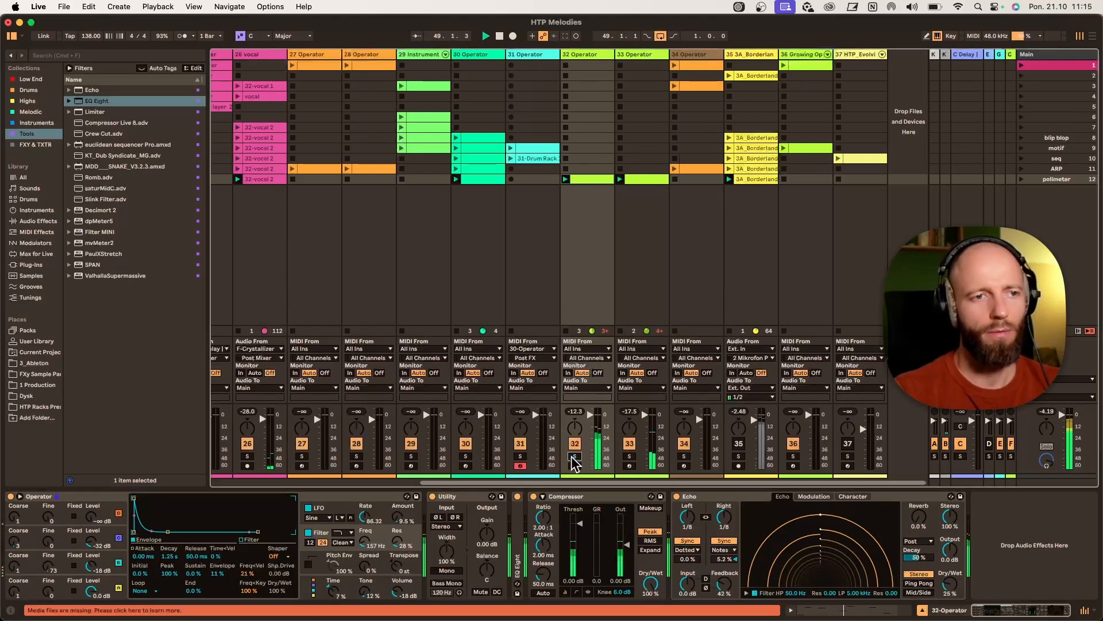
double_click(645, 177)
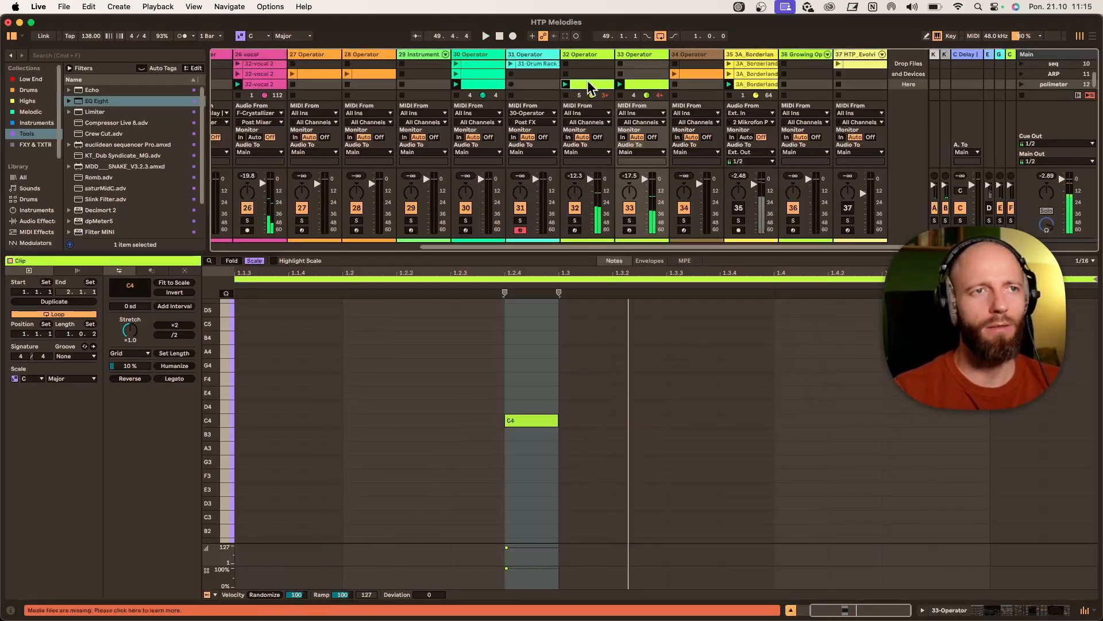
left_click(575, 220)
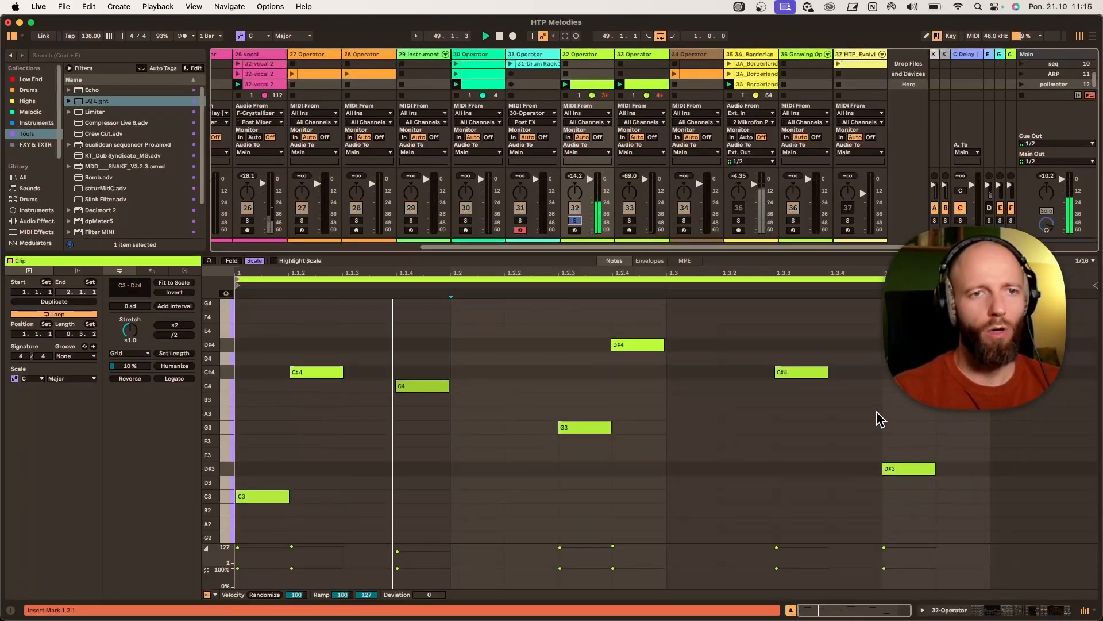
- Widen the note editor grid to 1/8 and review the clip's notes
right_click(750, 460)
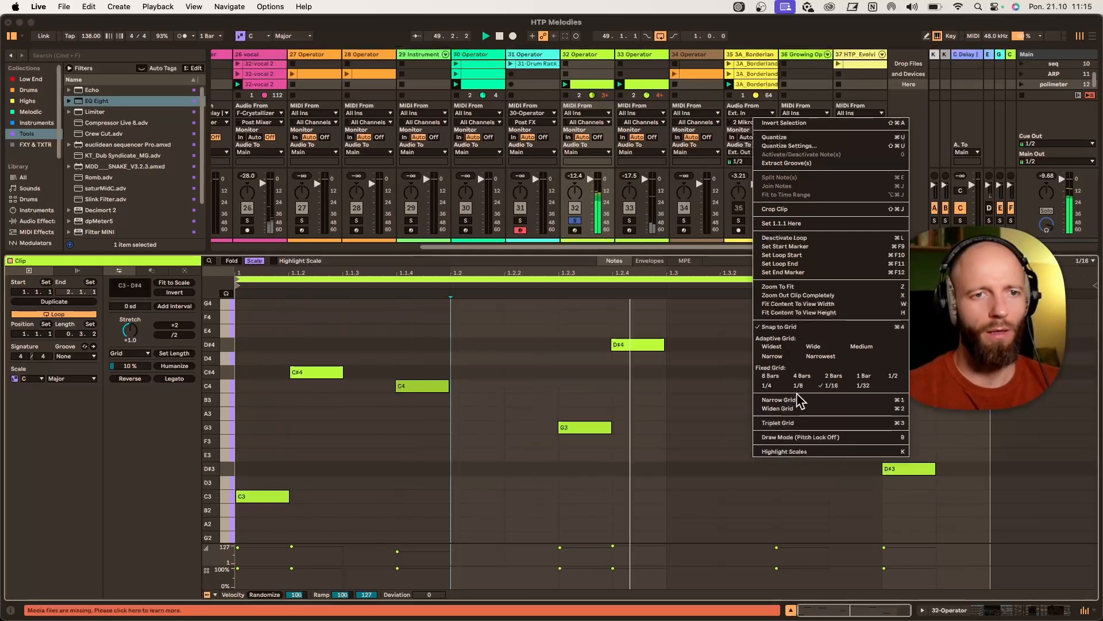
left_click(837, 395)
scroll(291, 402, "down", 3)
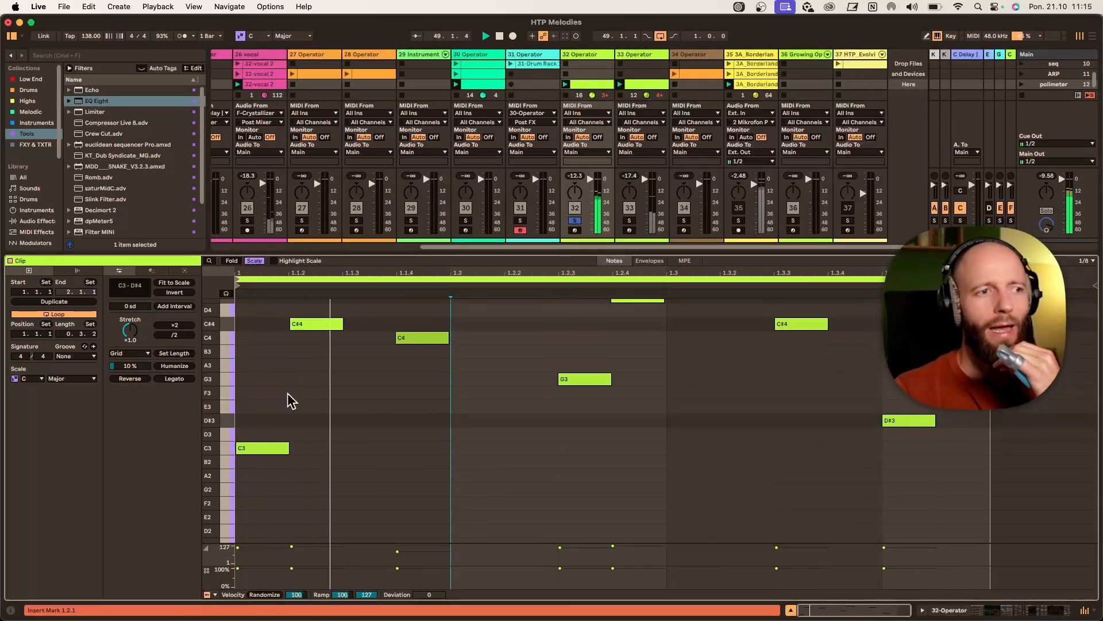
scroll(402, 374, "up", 2)
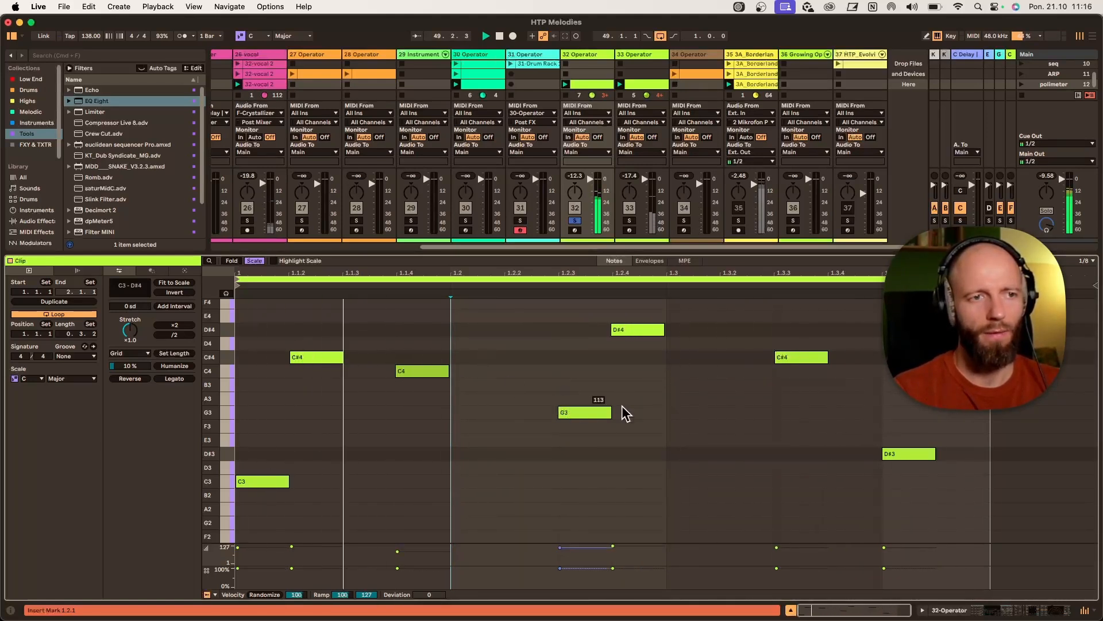
- Show track 32's devices again, remove its solo and deactivate track 33
left_click(592, 57)
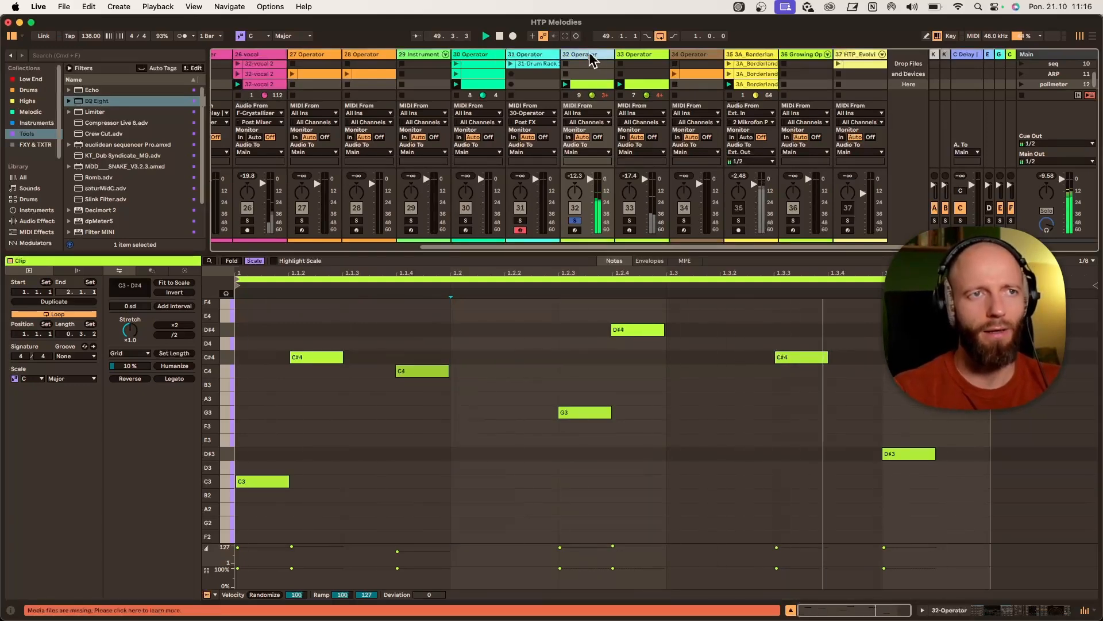
key("shift+Tab")
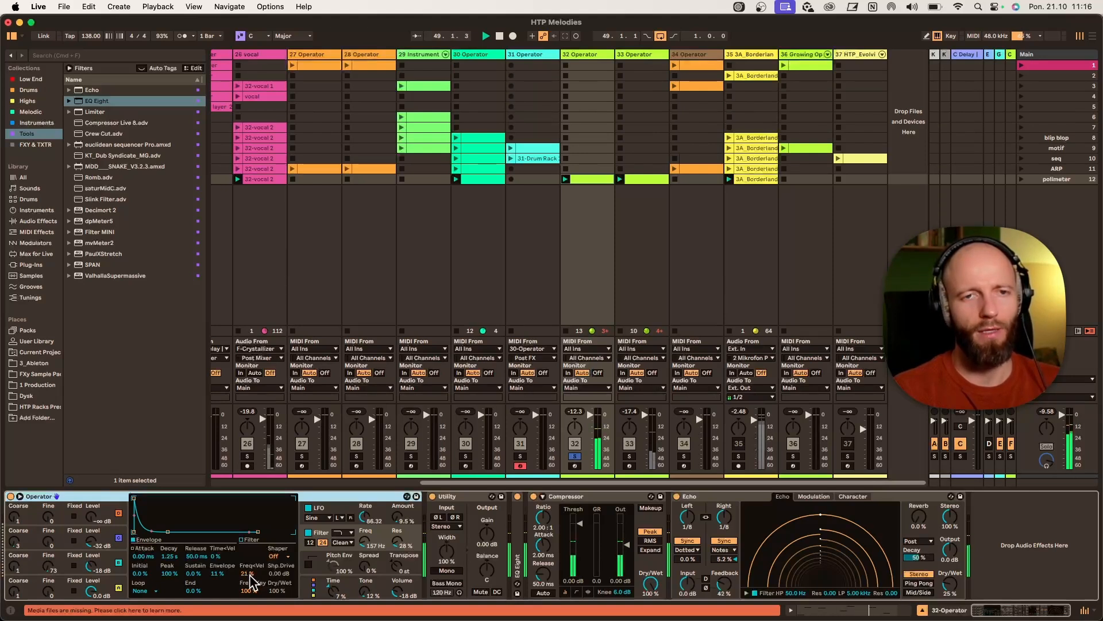
left_click(571, 456)
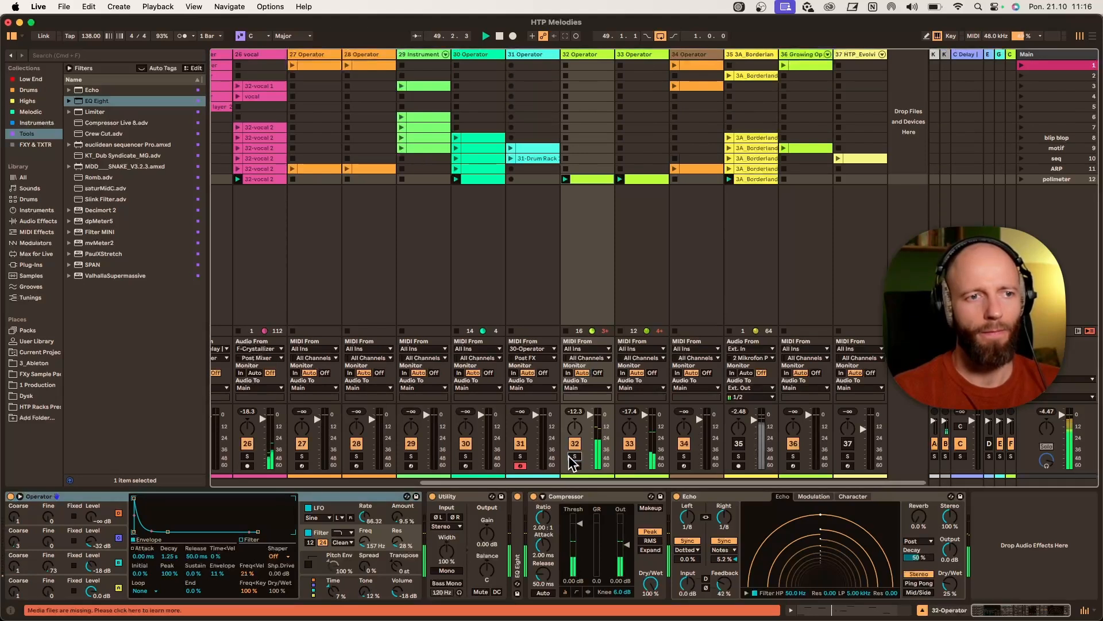
left_click(632, 445)
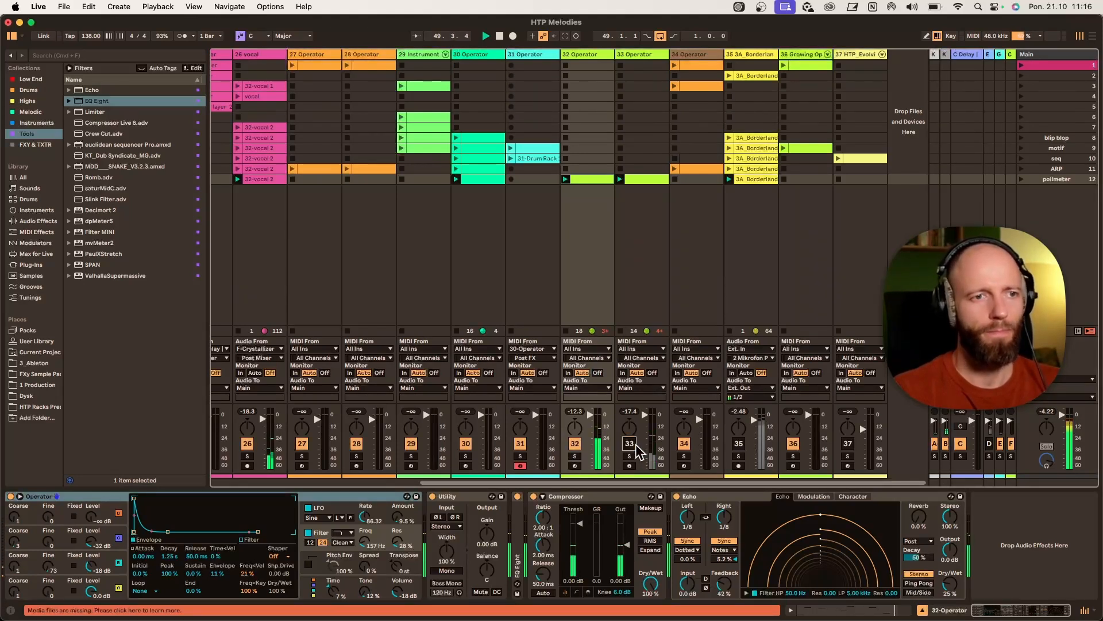
- Open track 33's polimeter clip, transpose its note up an octave to C5 and set the note editor grid to 1/8
double_click(650, 180)
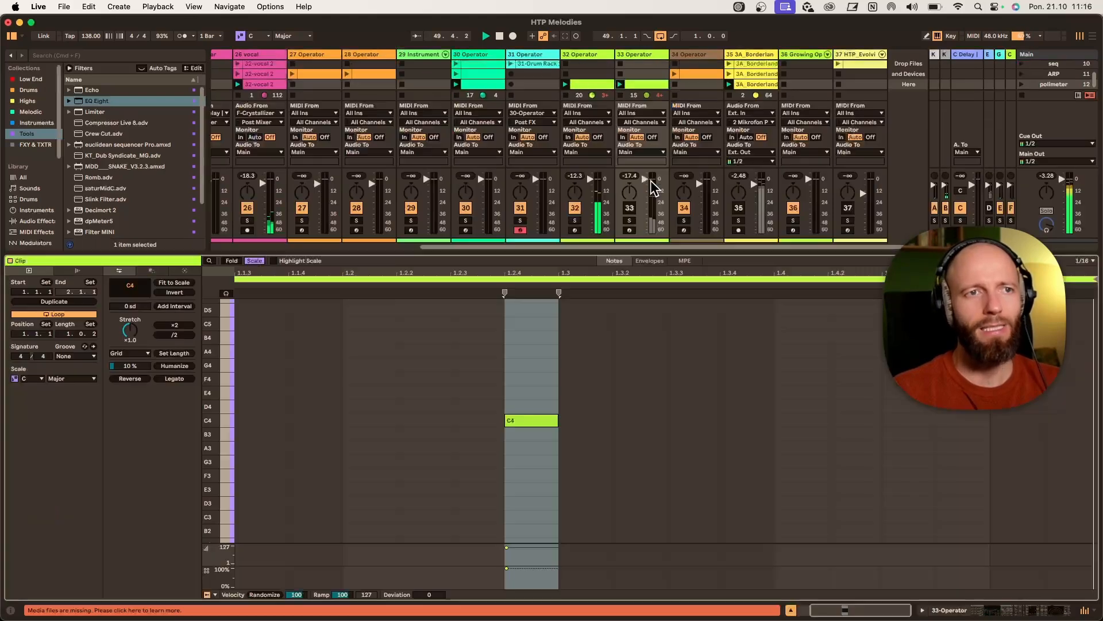
key("Up")
key("Up")
scroll(763, 460, "up", 3)
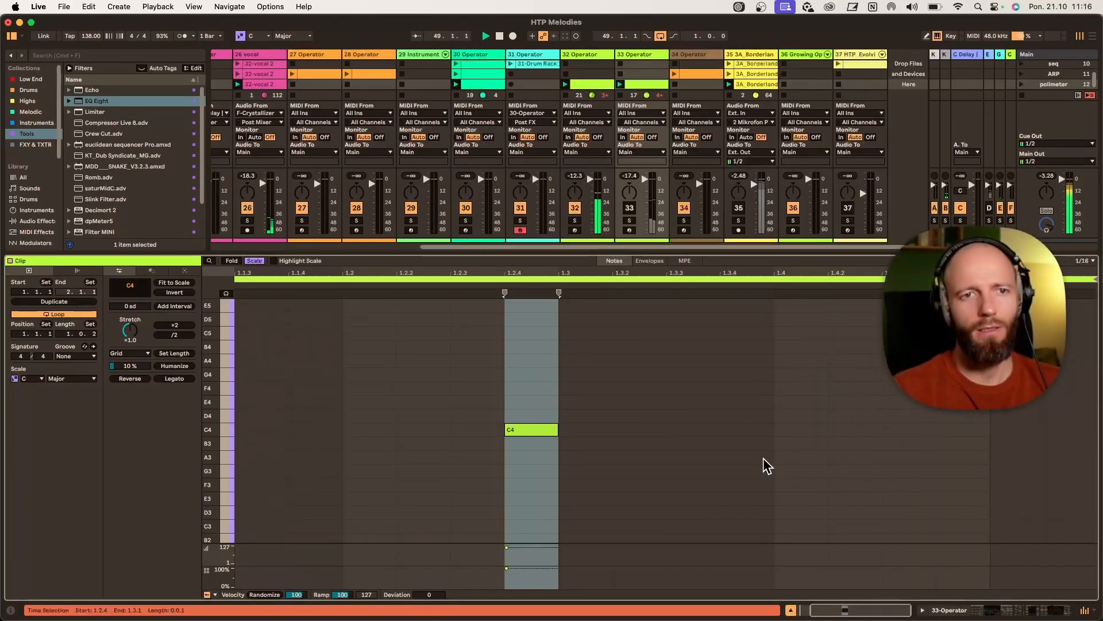
left_click(533, 458)
key("shift+Up")
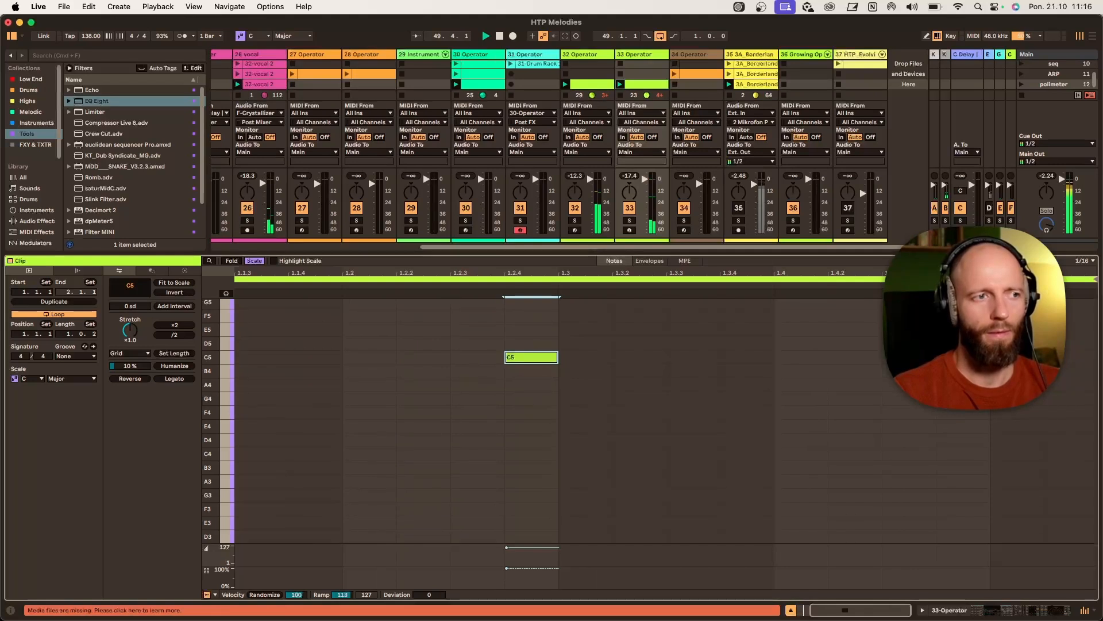
scroll(241, 402, "up", 1)
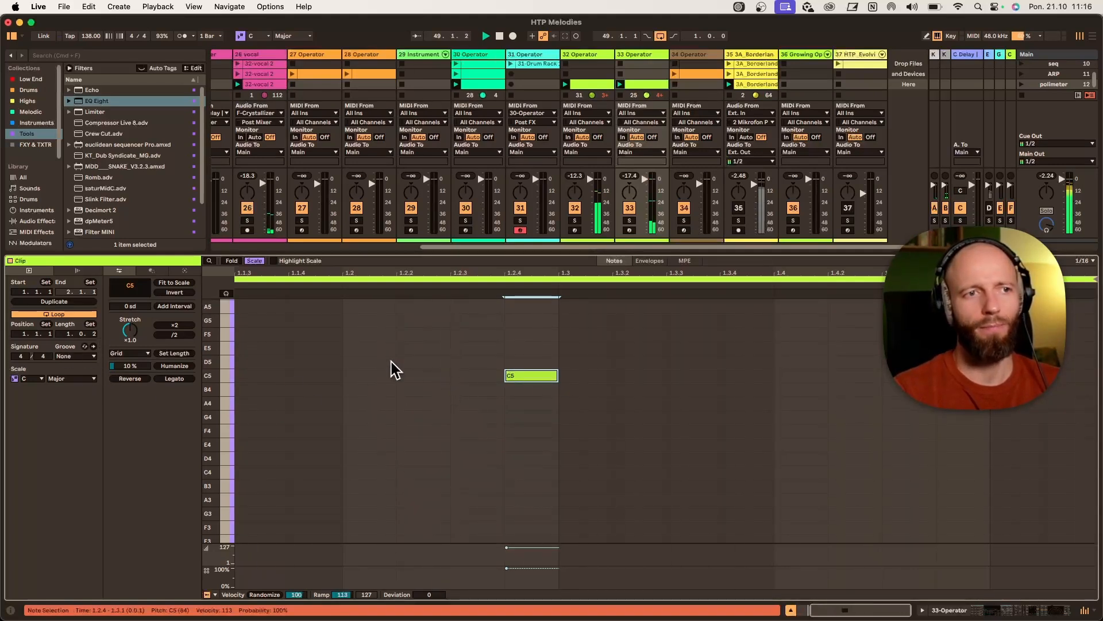
right_click(504, 396)
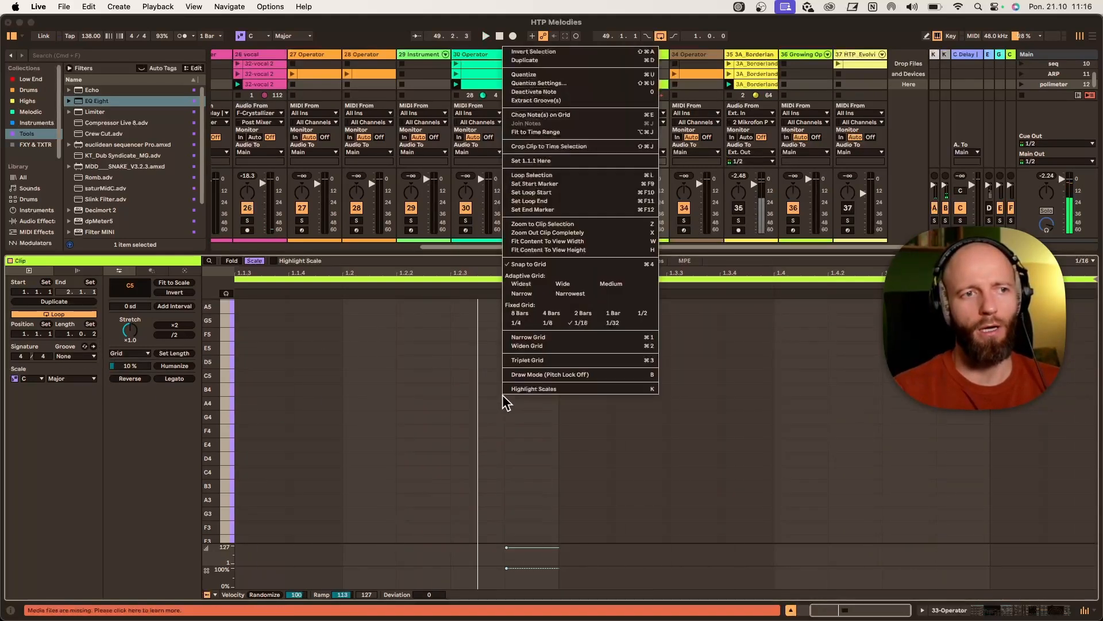
left_click(548, 323)
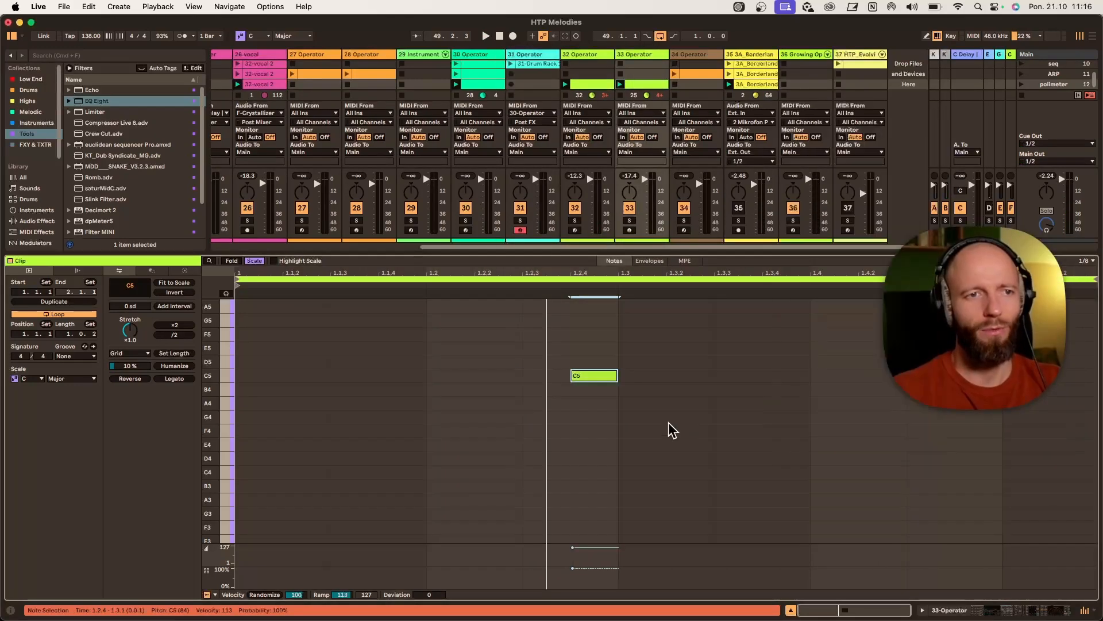
- Show track 33's devices, start playback and raise the Operator filter frequency
left_click(643, 54)
left_click(643, 54)
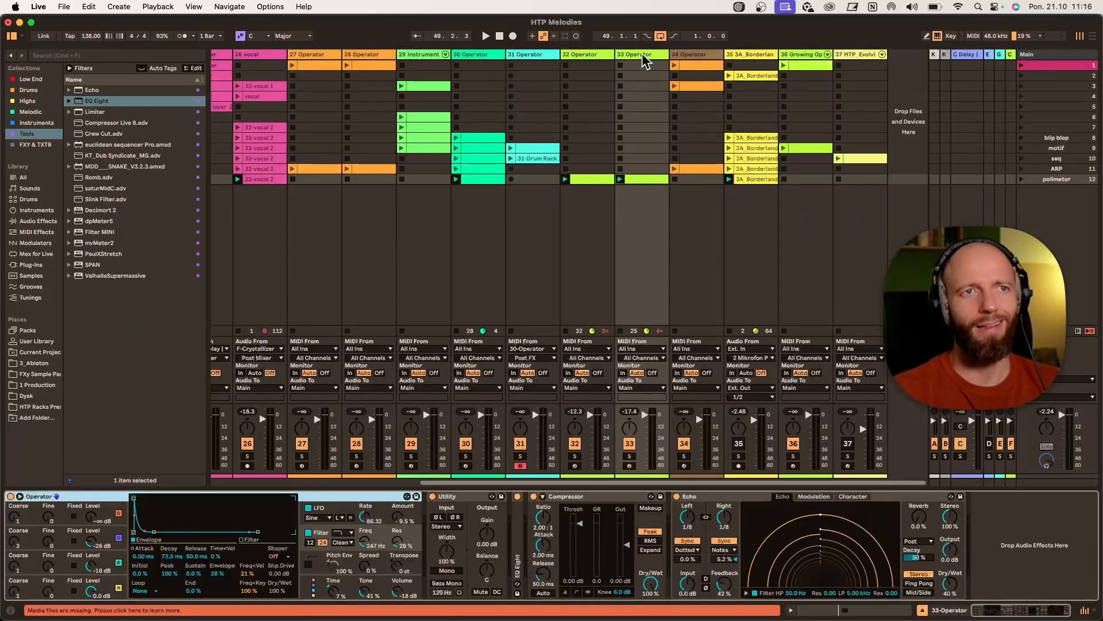
key("space")
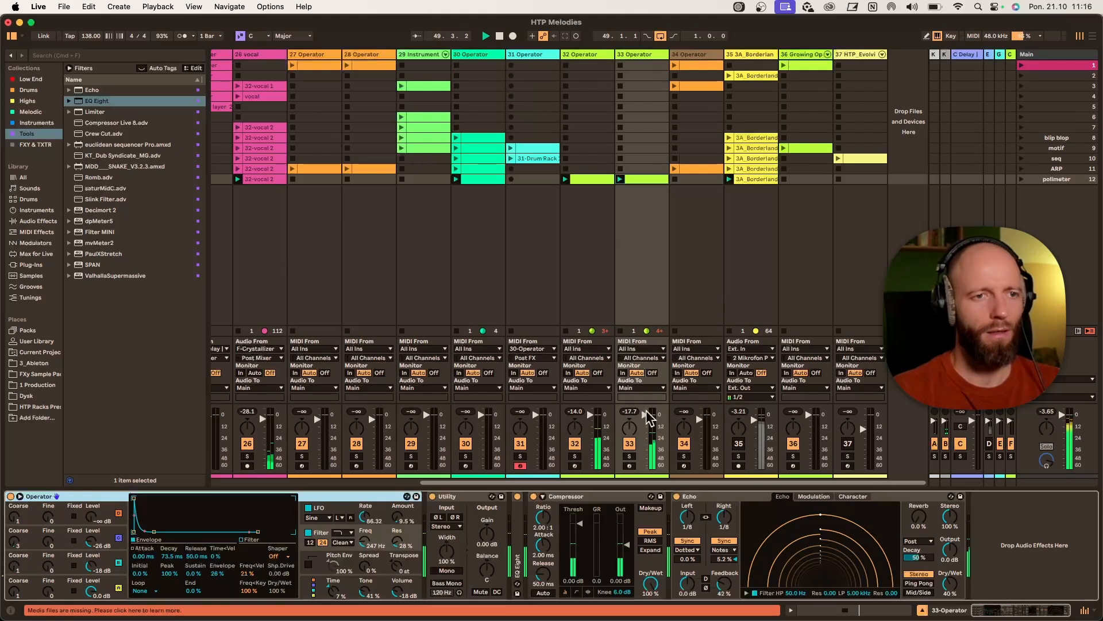
left_click_drag(363, 541, 364, 525)
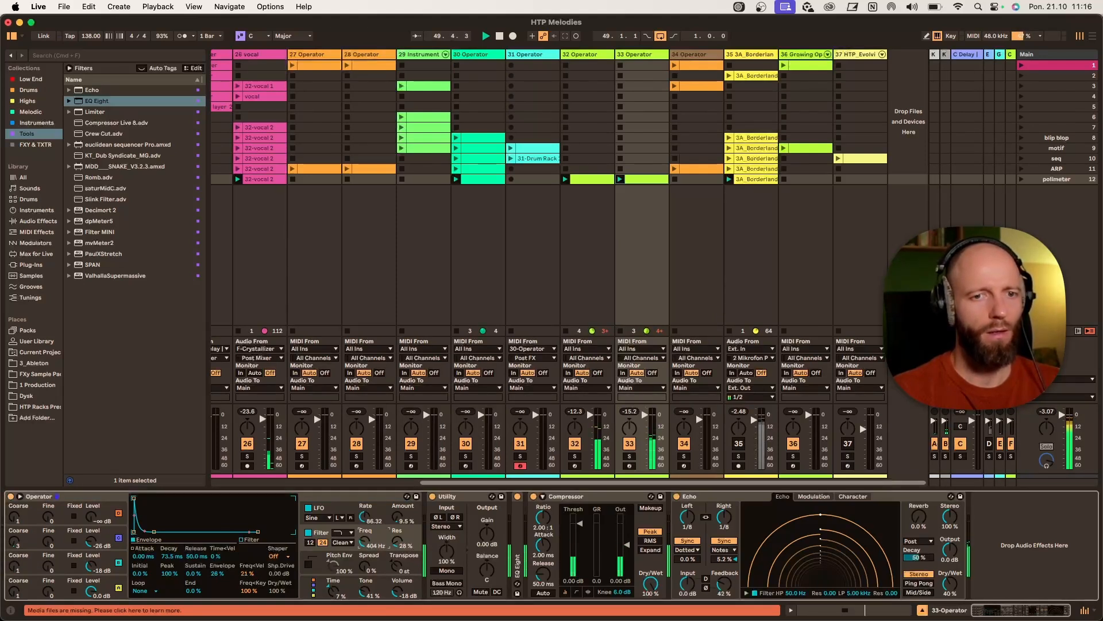
- Set track 33's Echo left delay to 3 in 16th mode, right delay to 1/4 and dry/wet to 22%
left_click_drag(688, 518, 687, 524)
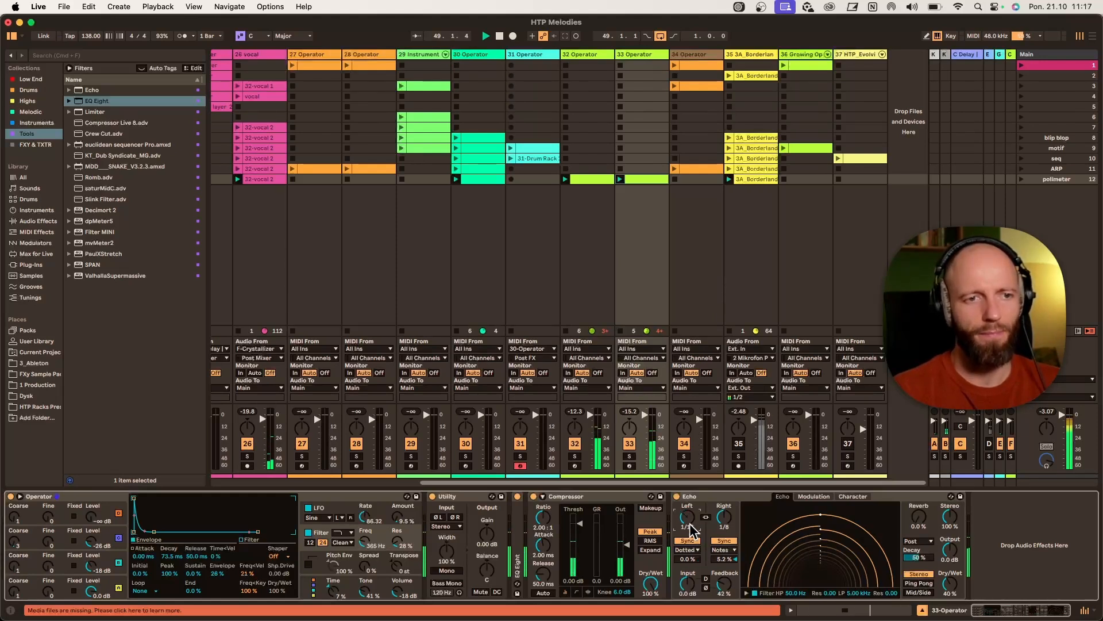
left_click_drag(690, 525, 690, 531)
left_click(692, 550)
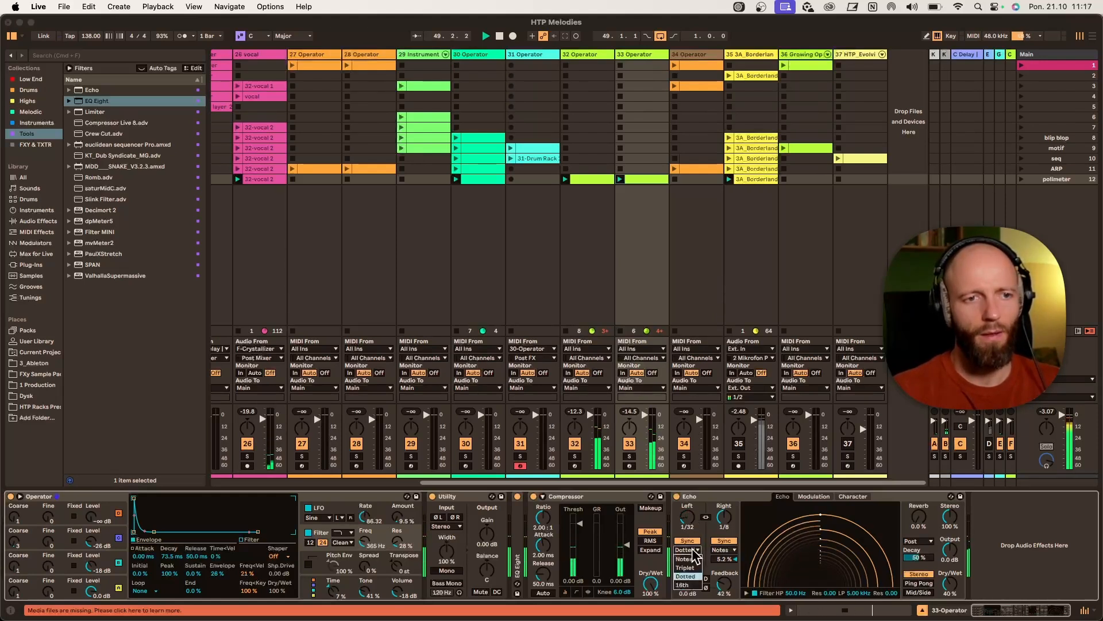
left_click(682, 584)
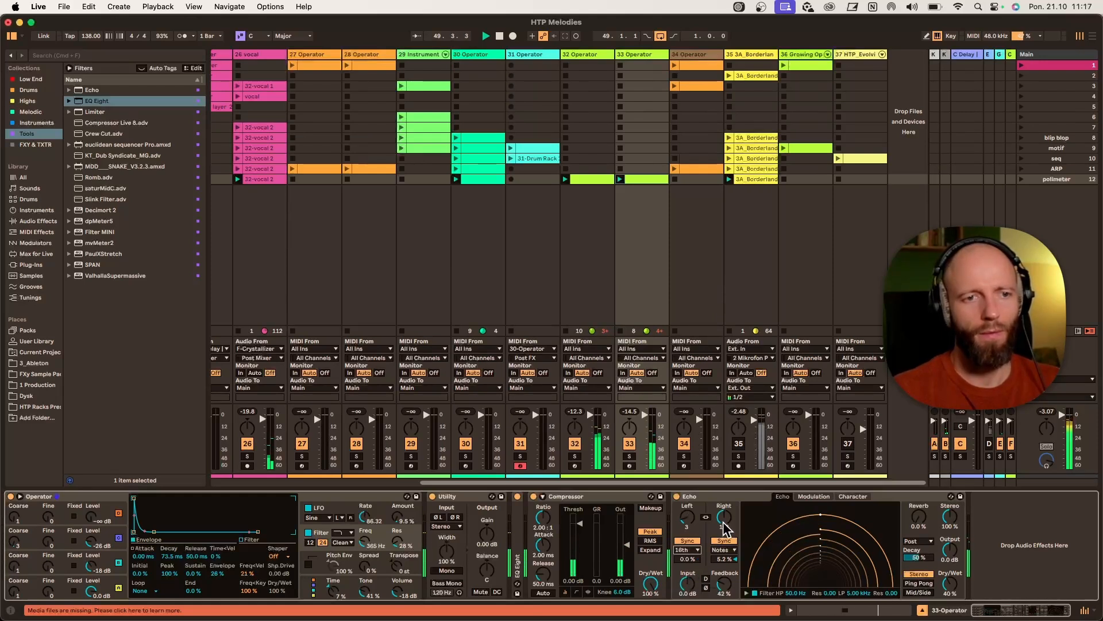
left_click_drag(725, 527, 729, 569)
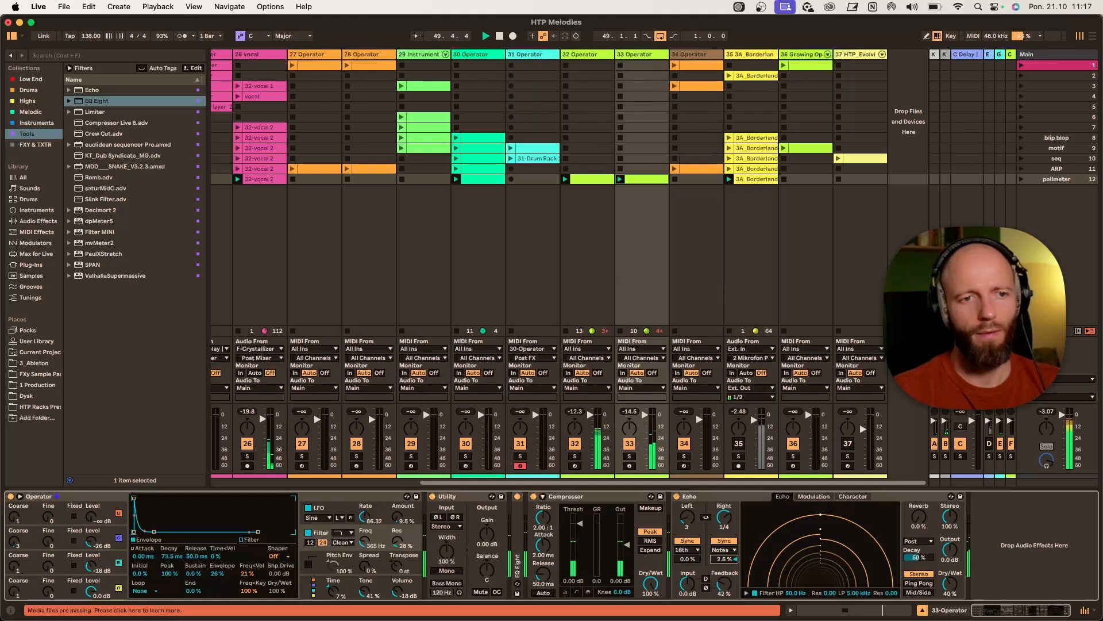
left_click_drag(950, 584, 950, 592)
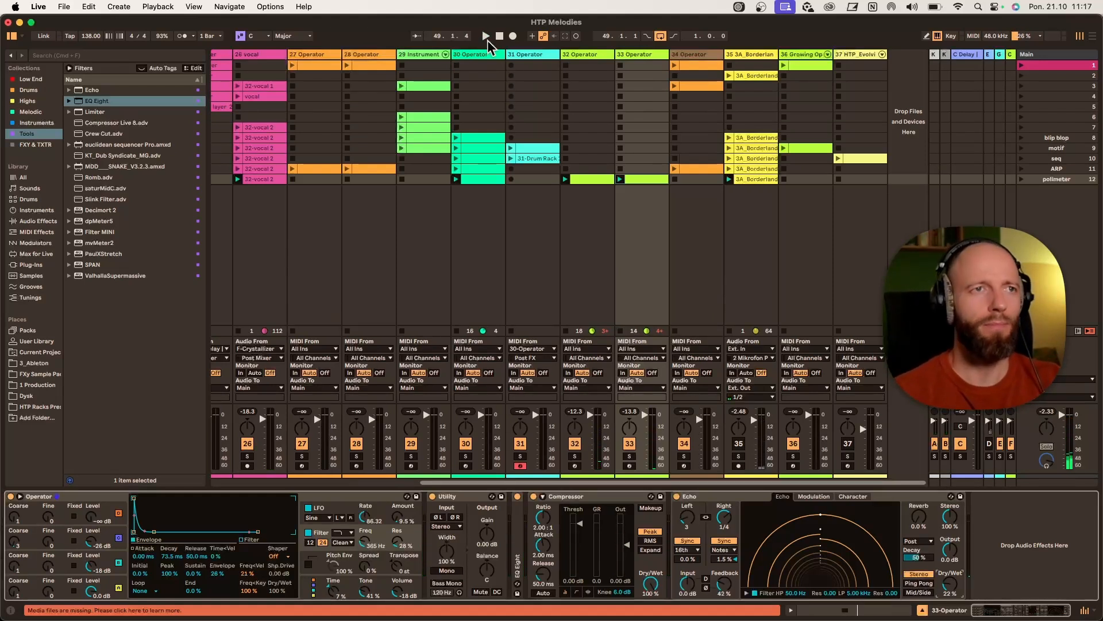
- Record the playing clips into the arrangement for about eight bars, review the take zoomed out, and return to session view
left_click(513, 36)
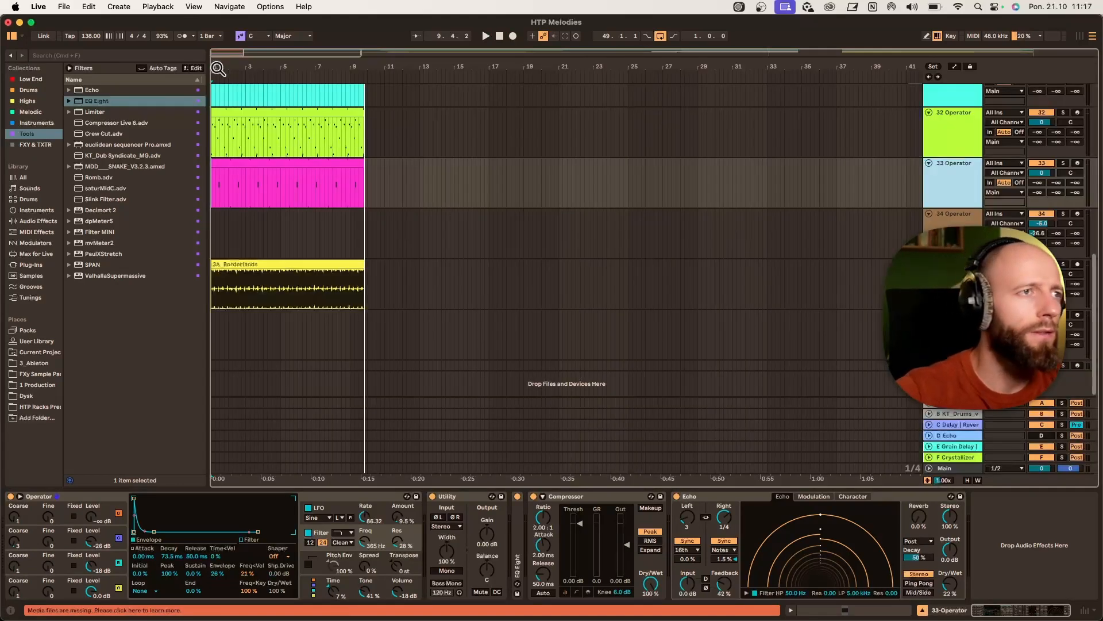
left_click_drag(219, 67, 219, 115)
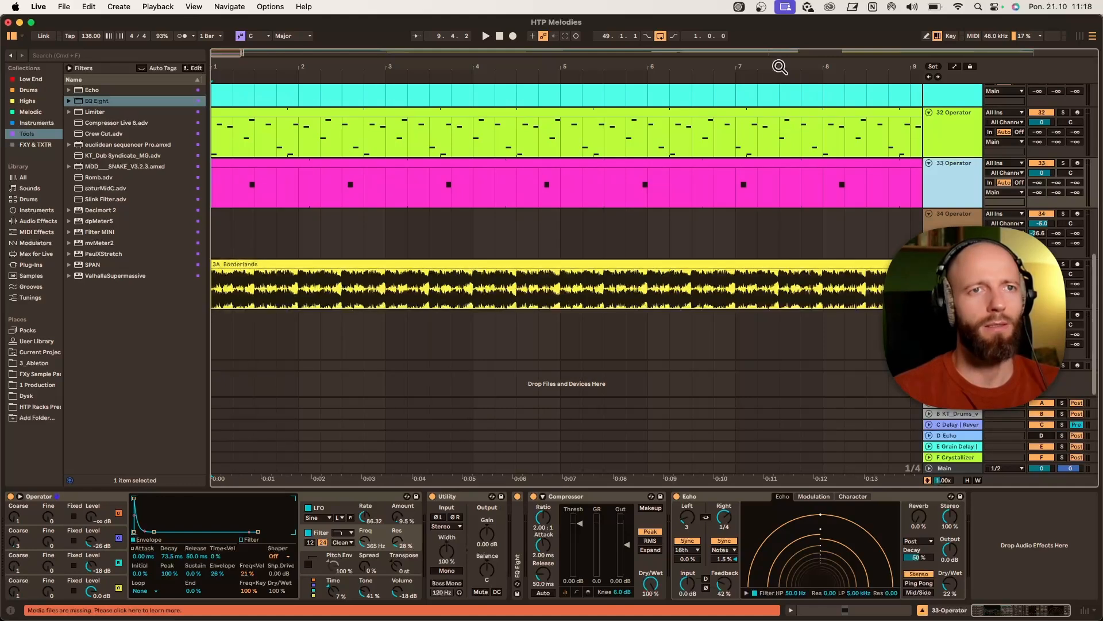
left_click_drag(780, 66, 780, 41)
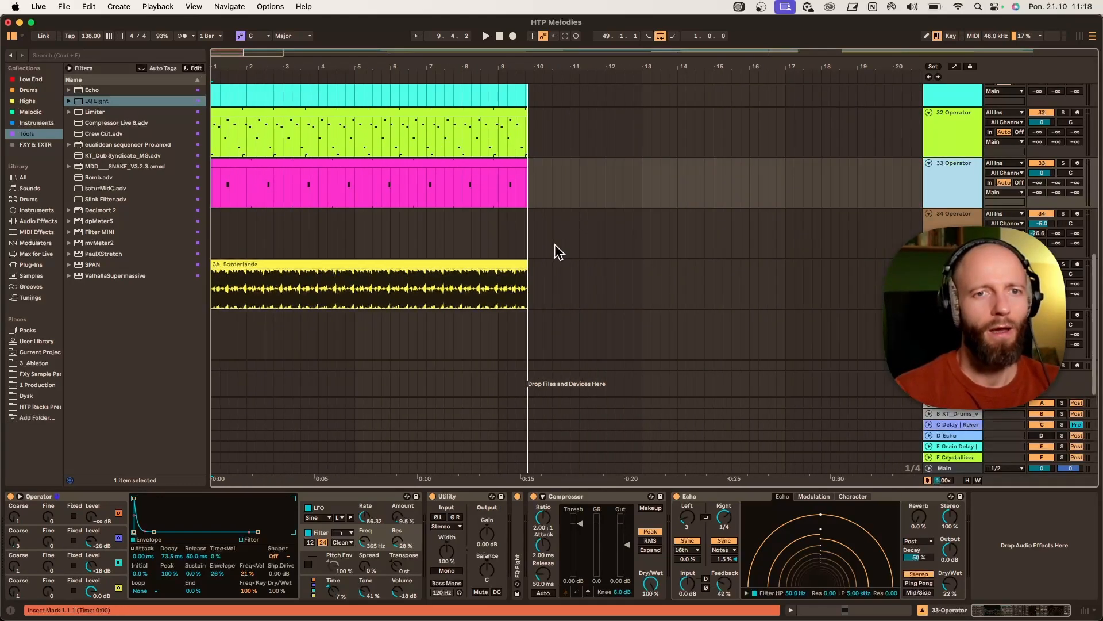
key("Tab")
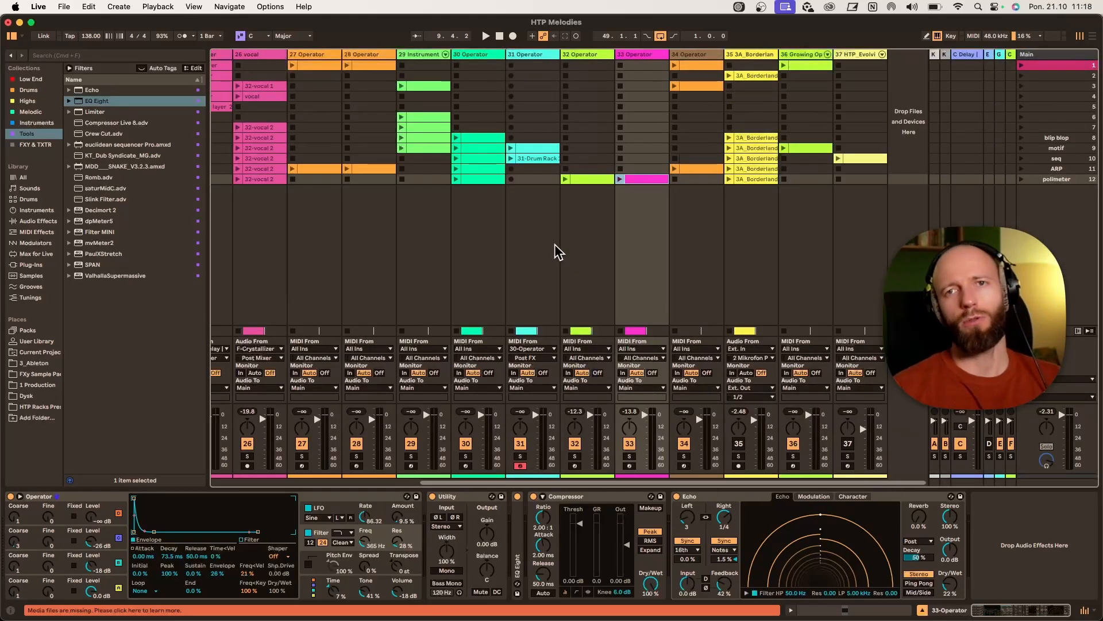